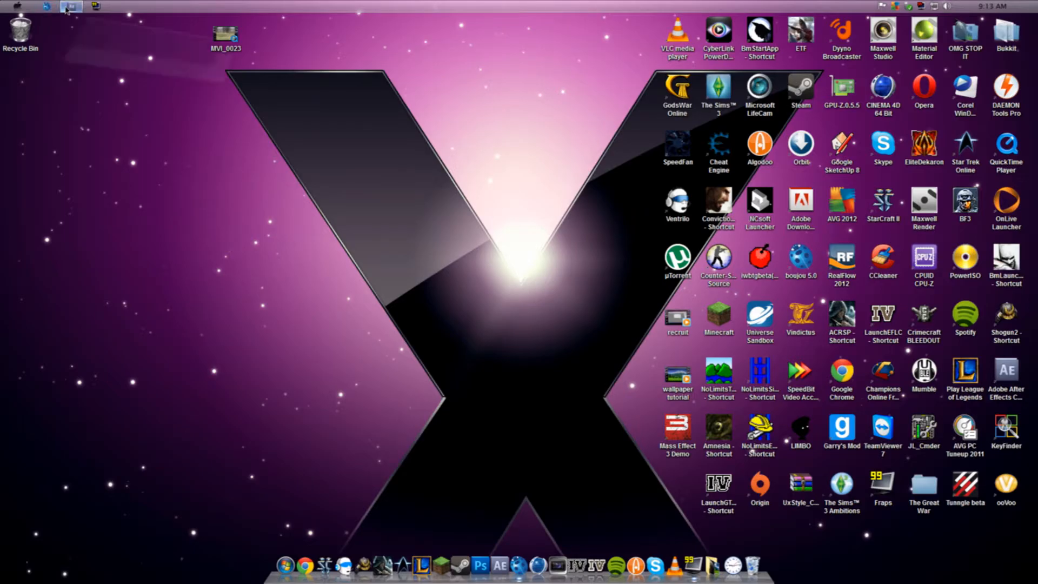
- Switch to After Effects, restore its window from full size and move it lower on the desktop
{"action": "left_click", "coordinate": [48, 6]}
{"action": "left_click", "coordinate": [48, 7]}
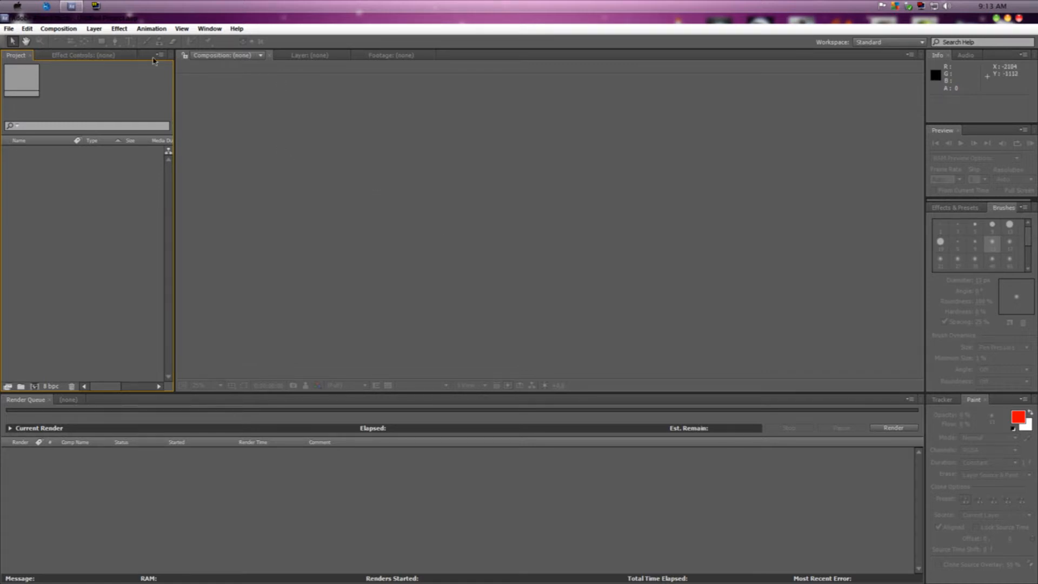
{"action": "left_click", "coordinate": [102, 57]}
{"action": "left_click", "coordinate": [28, 56]}
{"action": "left_click", "coordinate": [1007, 18]}
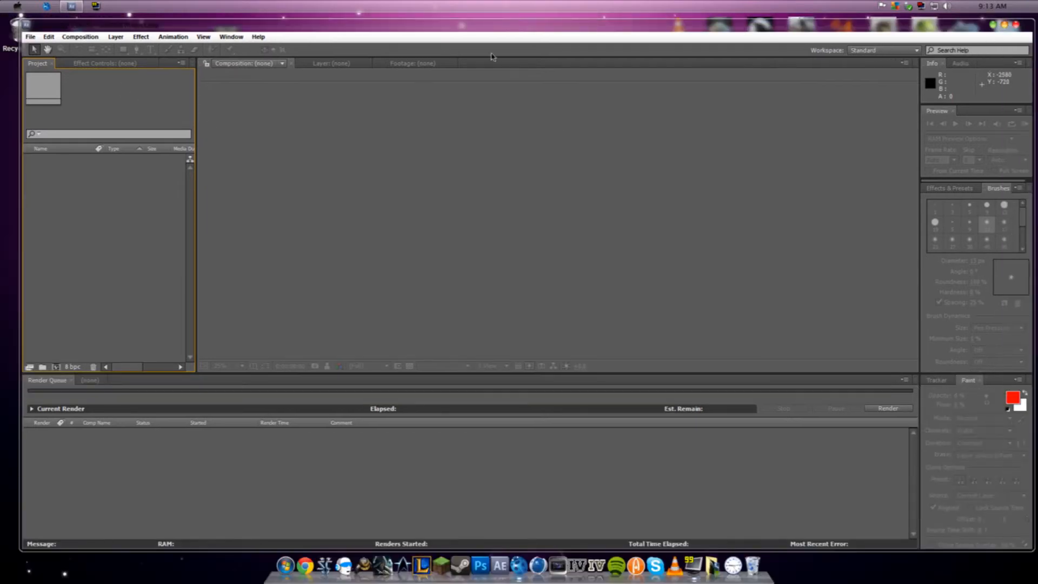
{"action": "left_click_drag", "start_coordinate": [635, 32], "coordinate": [632, 66]}
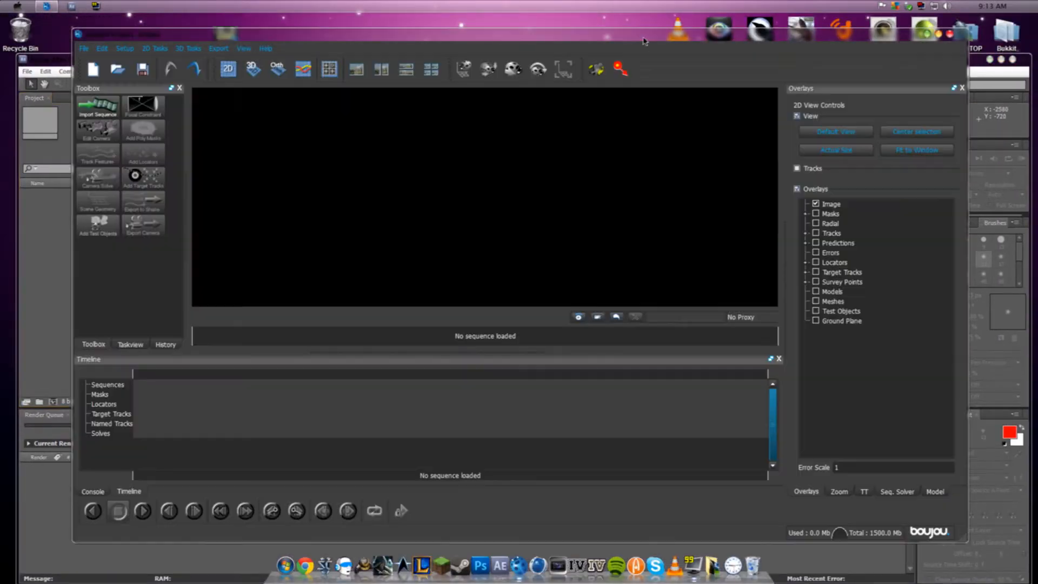
- Bring After Effects in front of boujou, minimize boujou and move the After Effects window higher on the desktop
{"action": "left_click", "coordinate": [59, 67]}
{"action": "left_click", "coordinate": [179, 43]}
{"action": "left_click", "coordinate": [49, 64]}
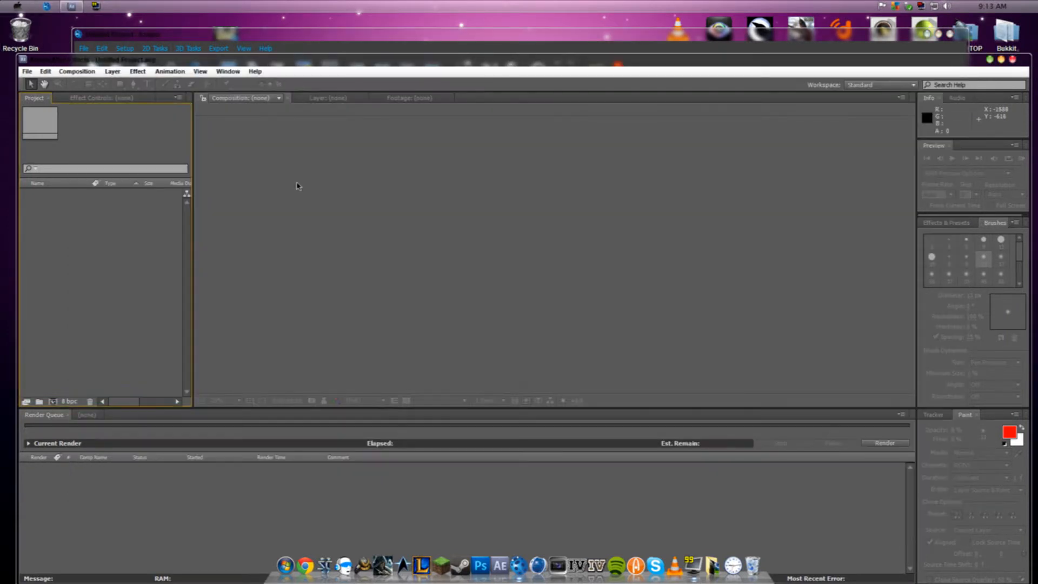
{"action": "left_click", "coordinate": [926, 34]}
{"action": "left_click_drag", "start_coordinate": [732, 63], "coordinate": [729, 27]}
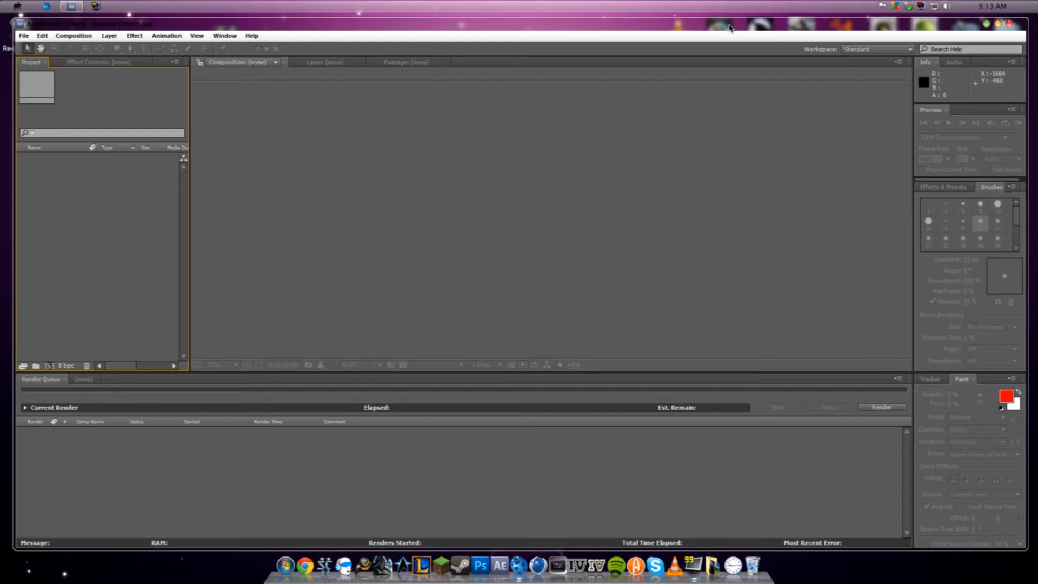
{"action": "left_click_drag", "start_coordinate": [729, 28], "coordinate": [728, 26]}
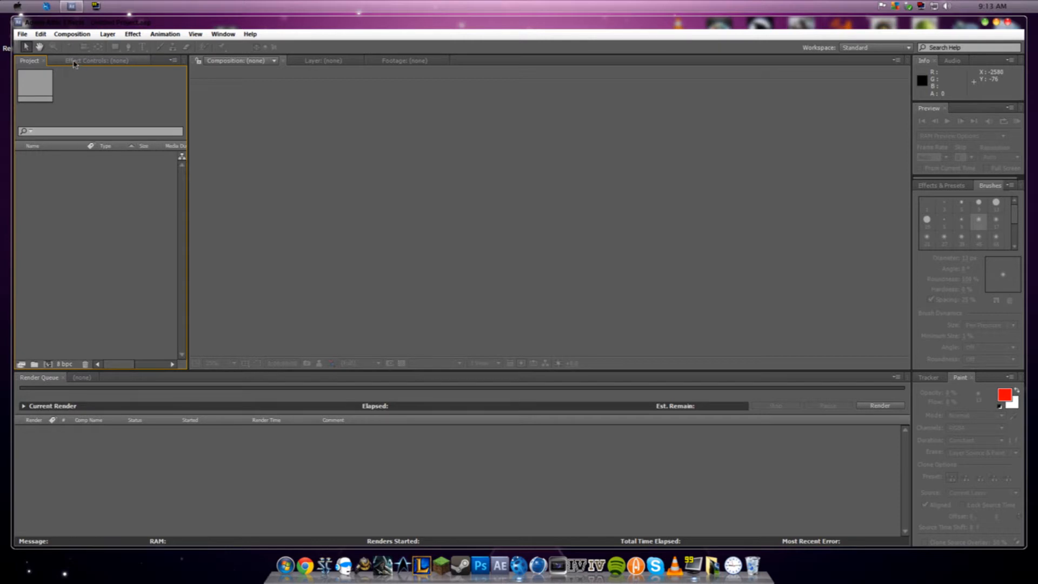
- Import the MVI_0023 video from the desktop into the project and create a composition from it
{"action": "left_click", "coordinate": [19, 34]}
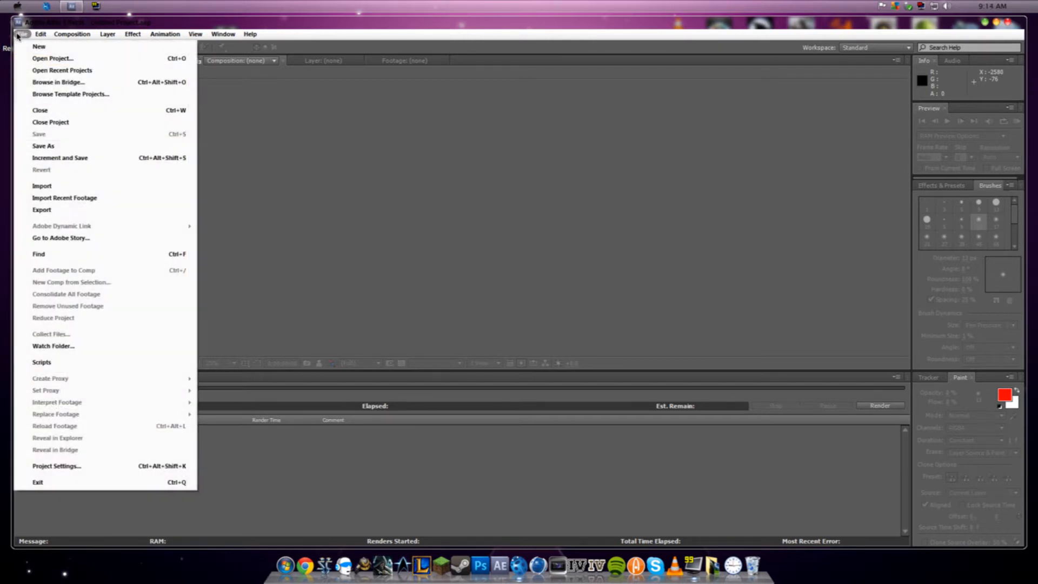
{"action": "left_click", "coordinate": [43, 23]}
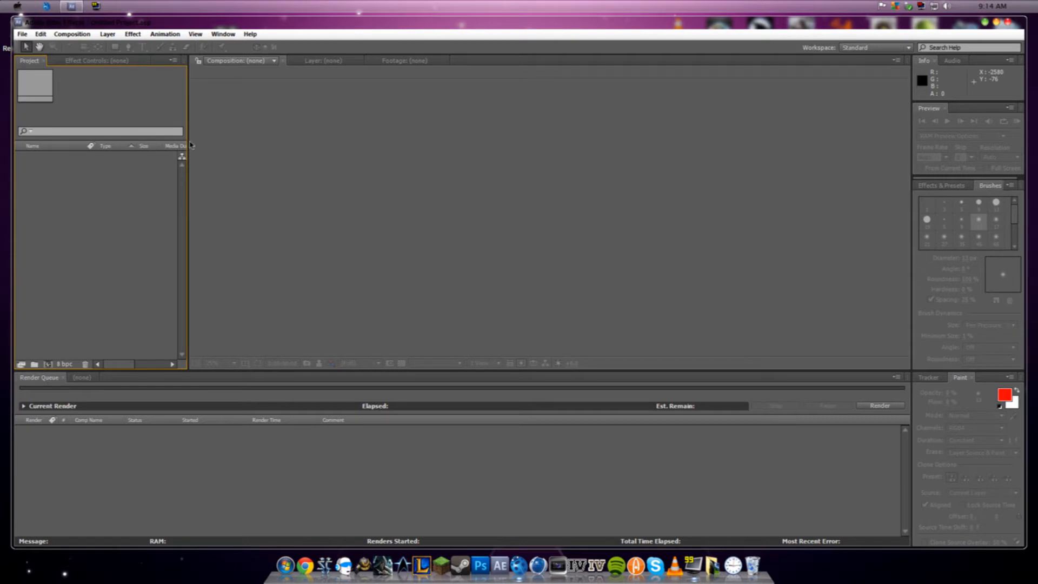
{"action": "left_click_drag", "start_coordinate": [224, 27], "coordinate": [110, 239]}
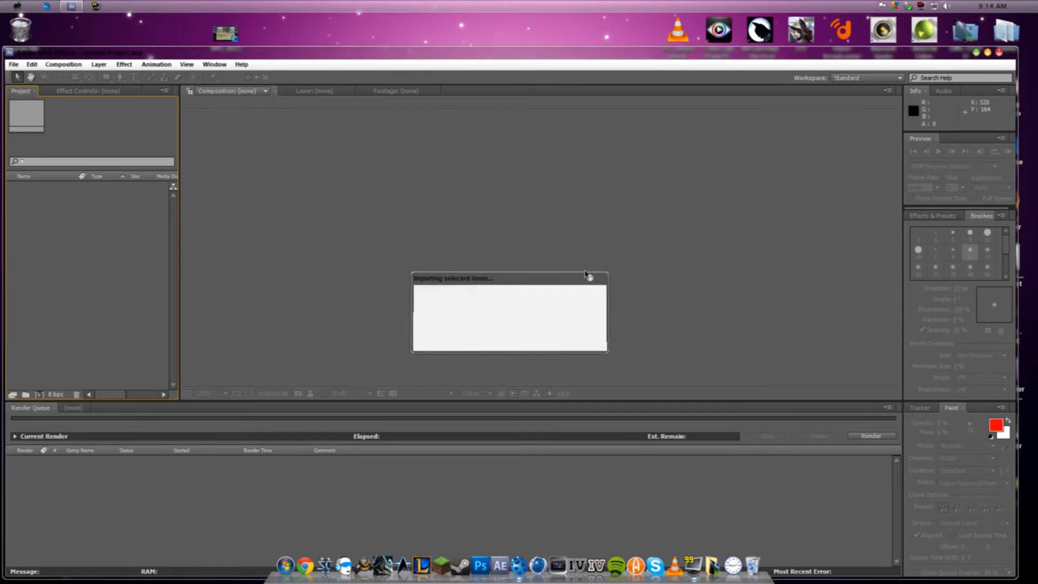
{"action": "left_click_drag", "start_coordinate": [386, 57], "coordinate": [388, 30]}
{"action": "left_click_drag", "start_coordinate": [29, 161], "coordinate": [45, 368]}
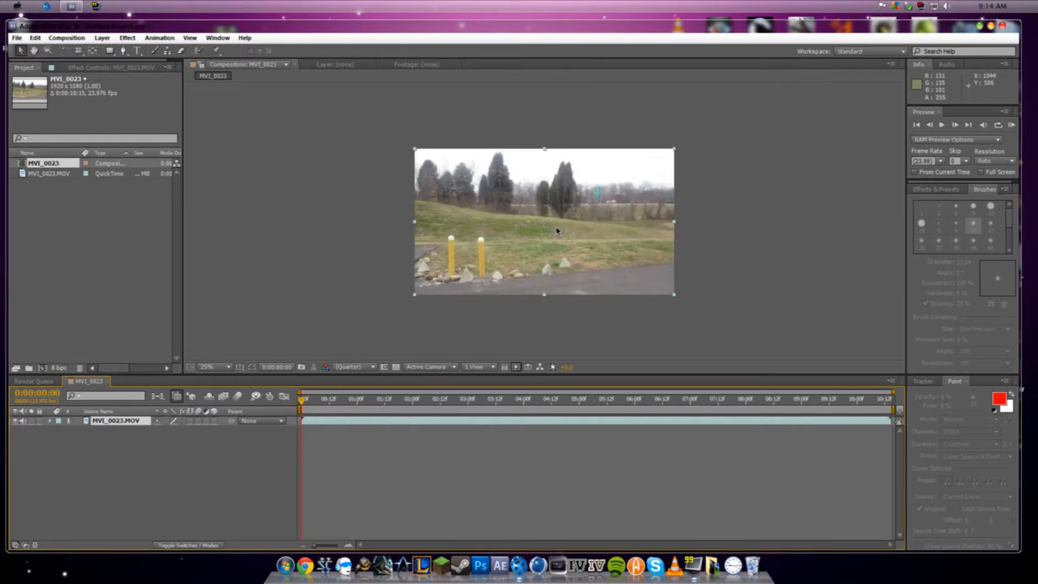
- Add the MVI_0023 composition to the render queue
{"action": "left_click_drag", "start_coordinate": [302, 404], "coordinate": [312, 403]}
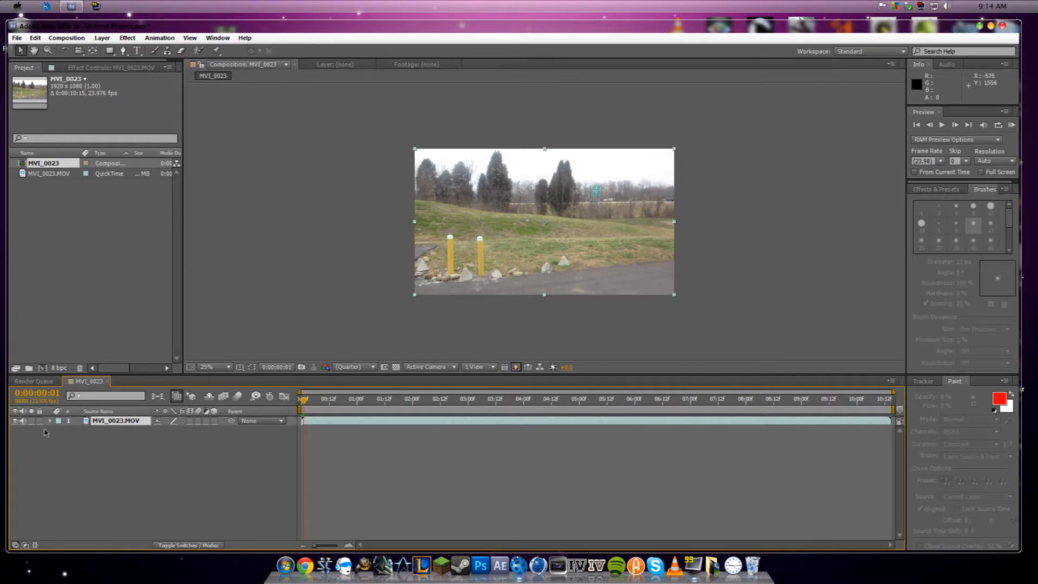
{"action": "left_click", "coordinate": [77, 38]}
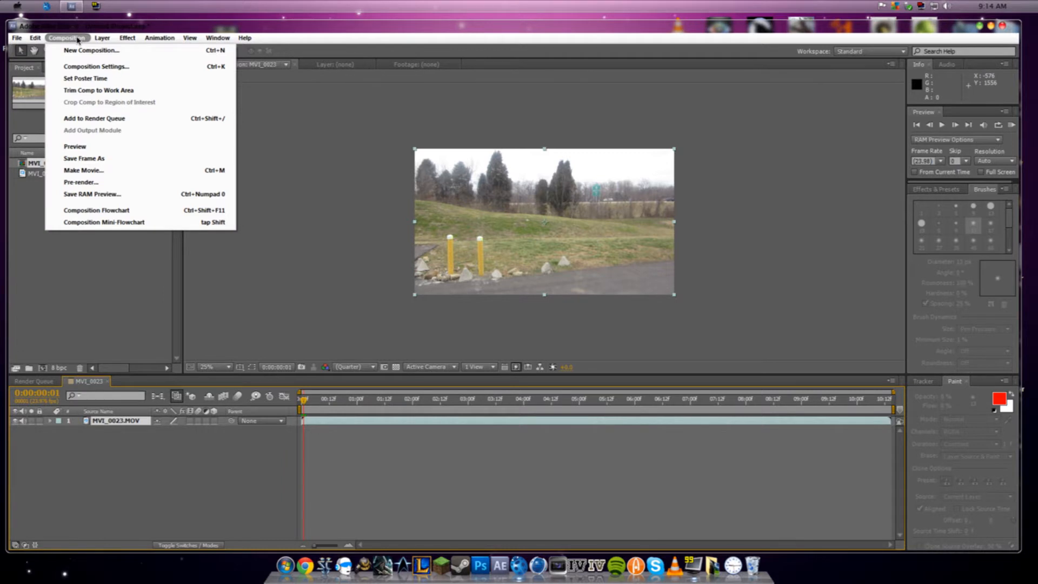
{"action": "left_click", "coordinate": [99, 119]}
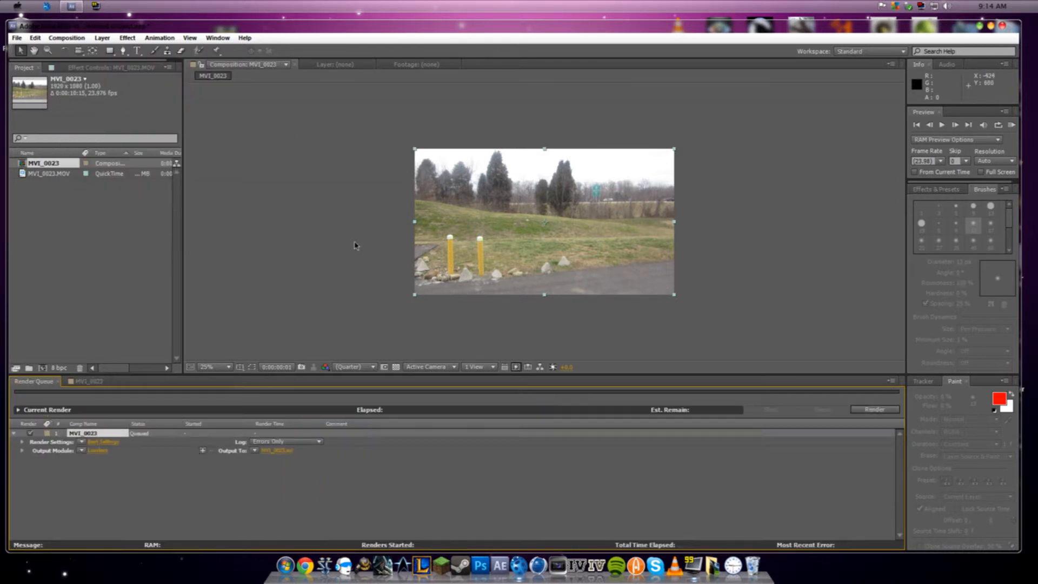
- Set the render settings to use the specified frame rate of 30 instead of the composition's frame rate
{"action": "left_click", "coordinate": [99, 442]}
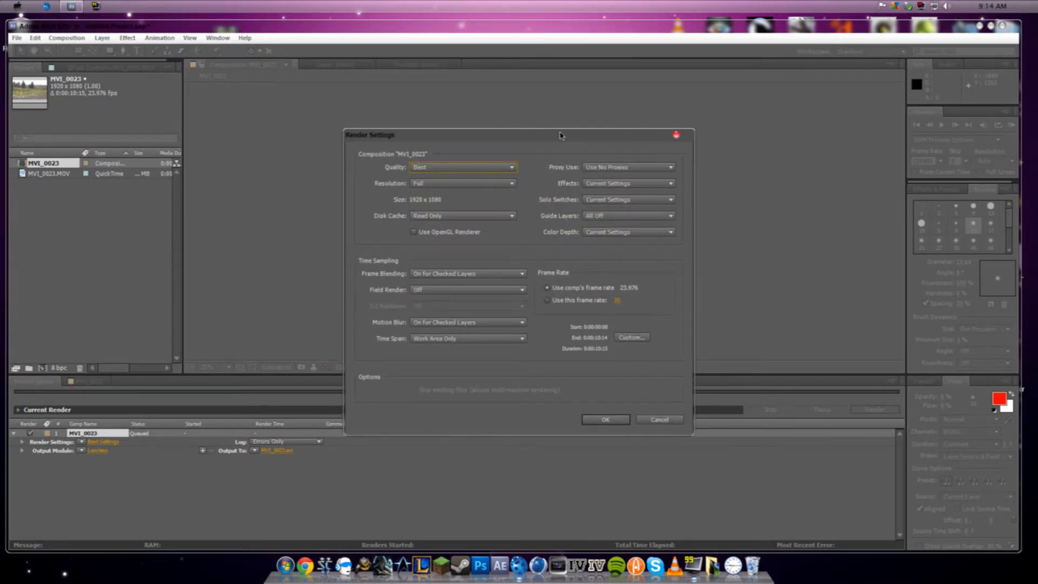
{"action": "left_click_drag", "start_coordinate": [537, 145], "coordinate": [525, 134]}
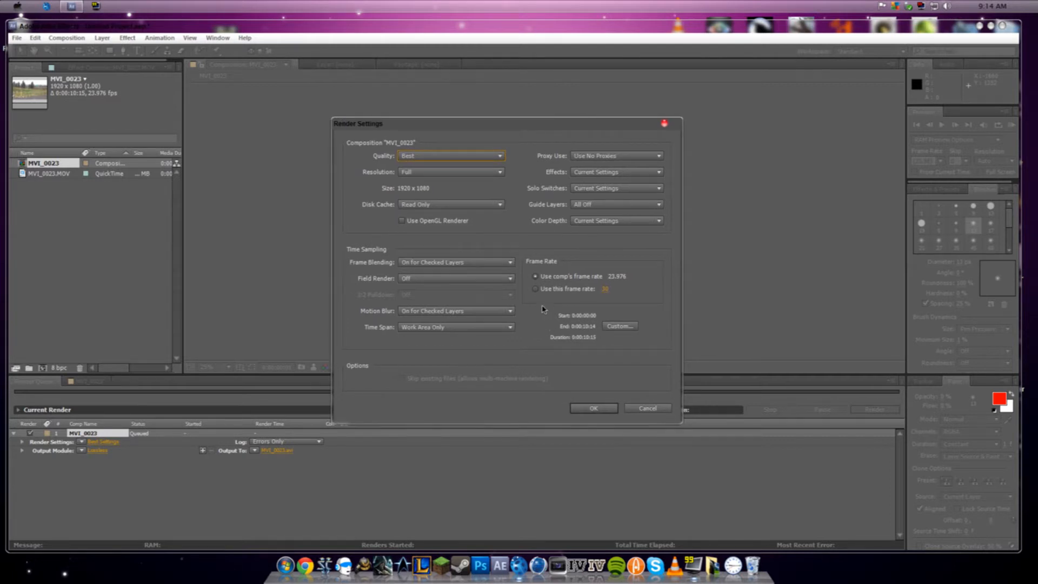
{"action": "left_click", "coordinate": [561, 290]}
{"action": "left_click", "coordinate": [593, 408]}
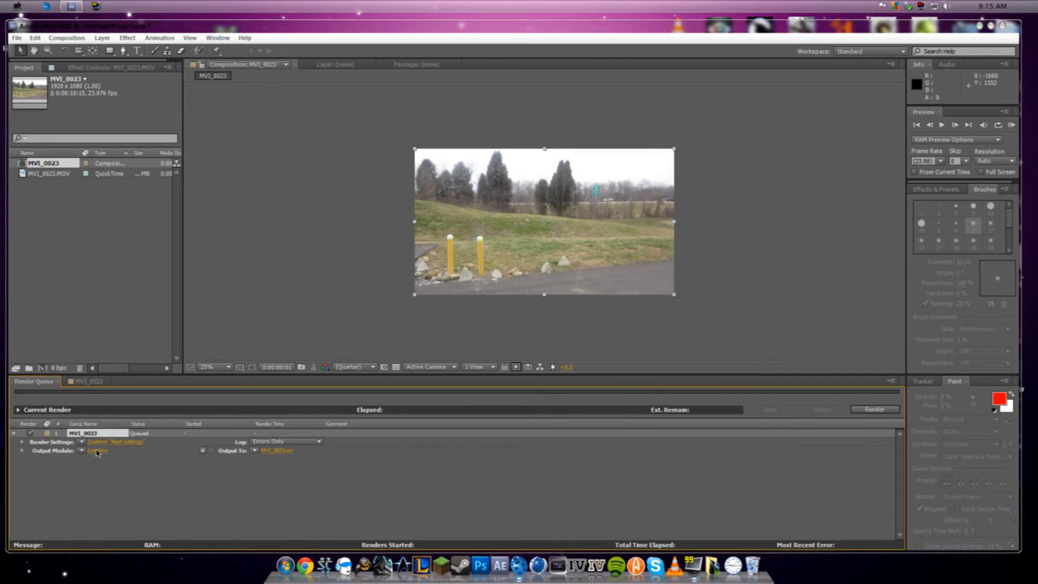
- Set the output module format to JPEG Sequence
{"action": "left_click", "coordinate": [98, 451]}
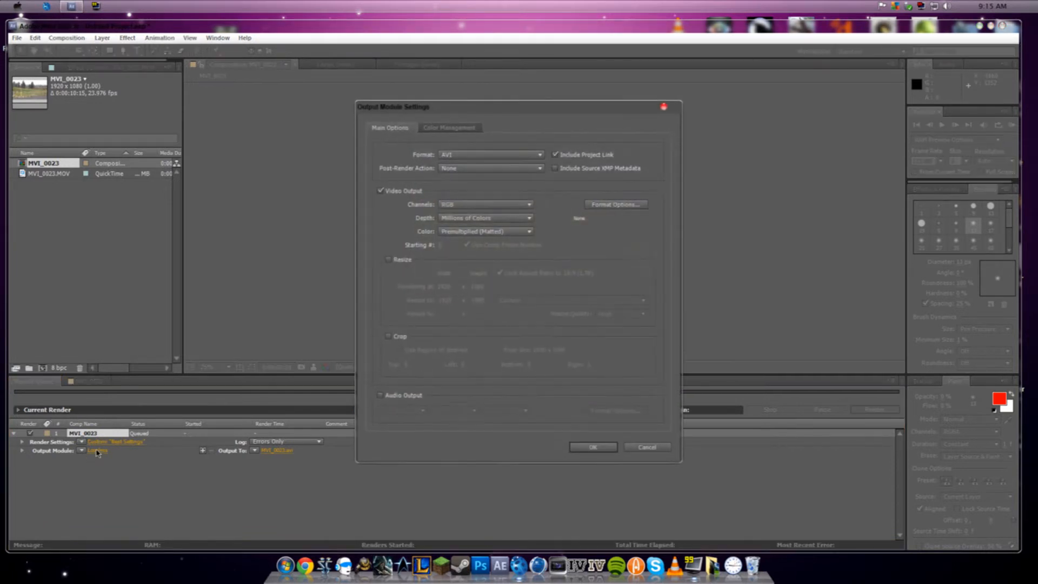
{"action": "left_click", "coordinate": [515, 156]}
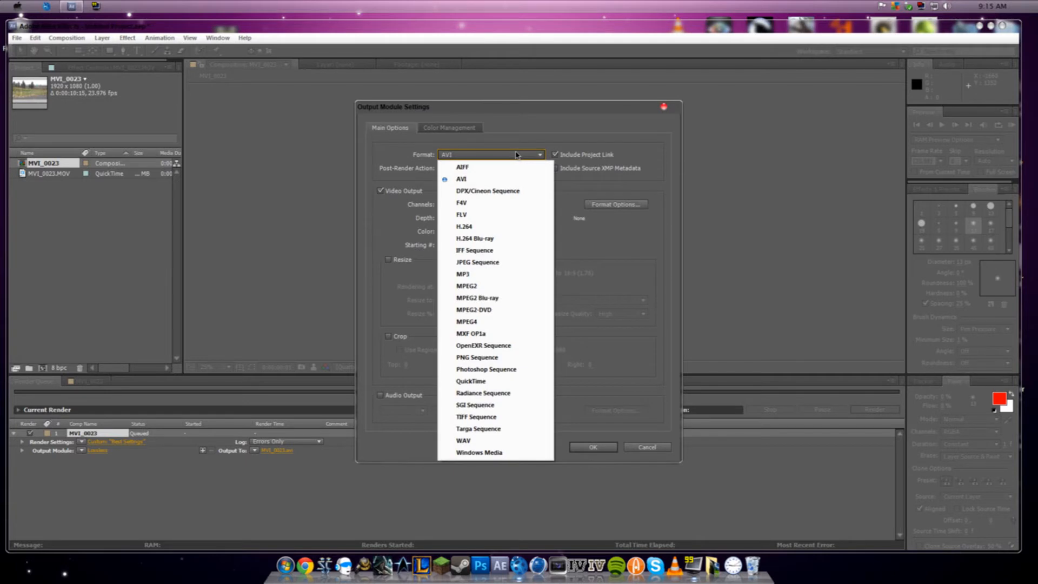
{"action": "left_click", "coordinate": [497, 263]}
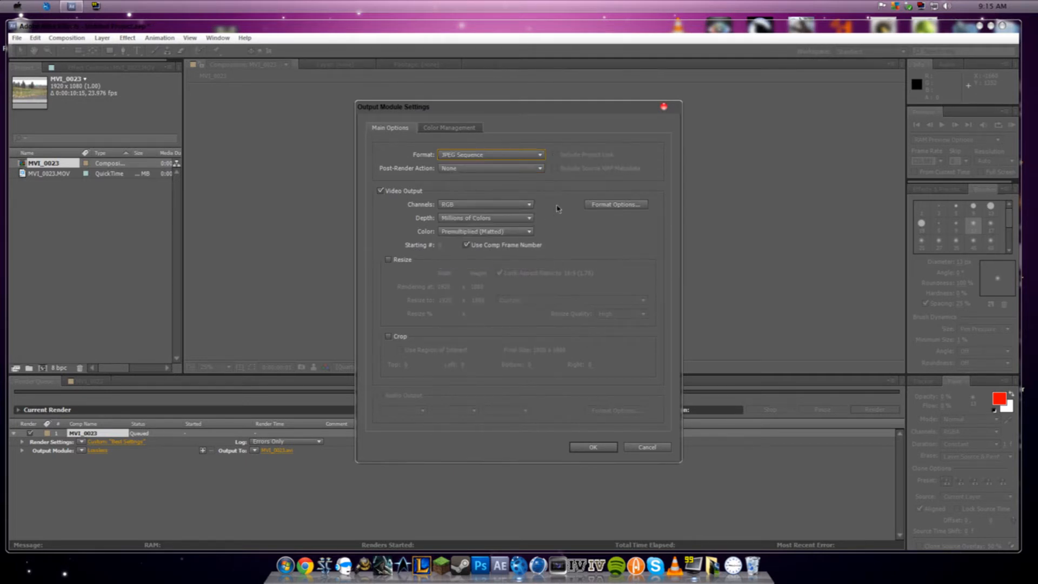
{"action": "left_click", "coordinate": [594, 448]}
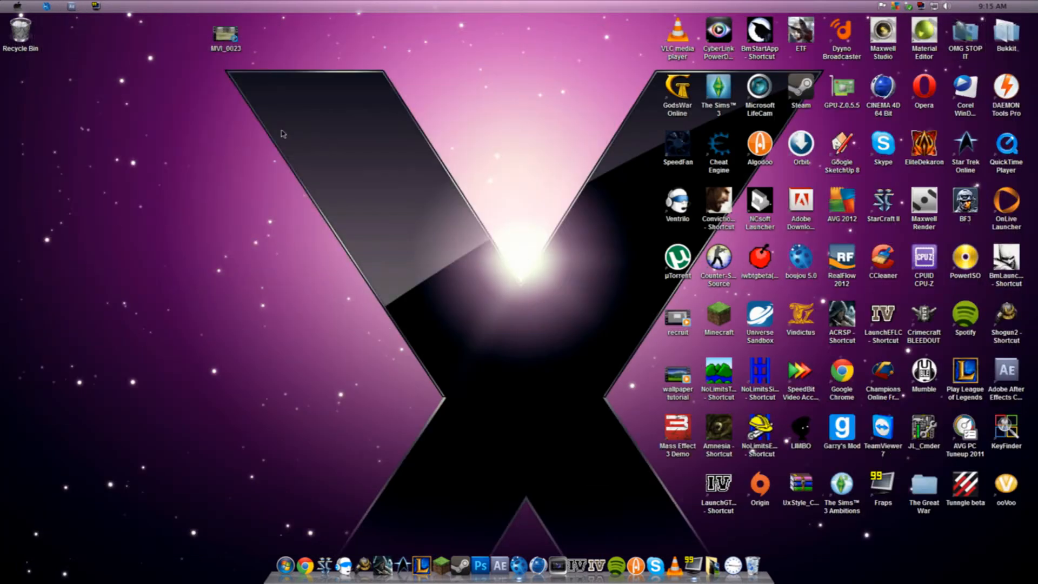
- Create a desktop folder named Sequence and place it near the middle of the desktop
{"action": "right_click", "coordinate": [284, 132]}
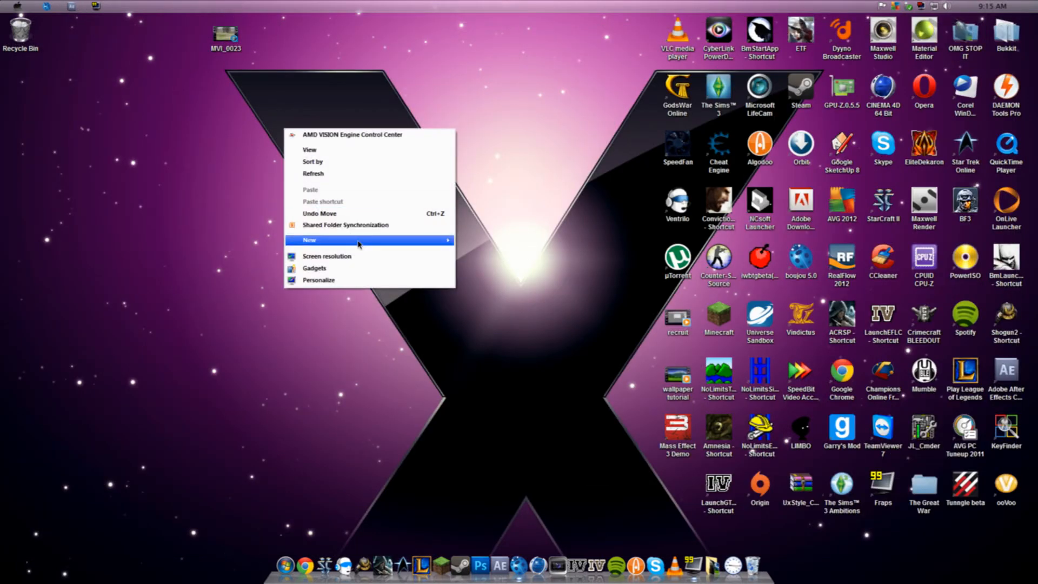
{"action": "mouse_move", "coordinate": [357, 245]}
{"action": "left_click", "coordinate": [527, 240]}
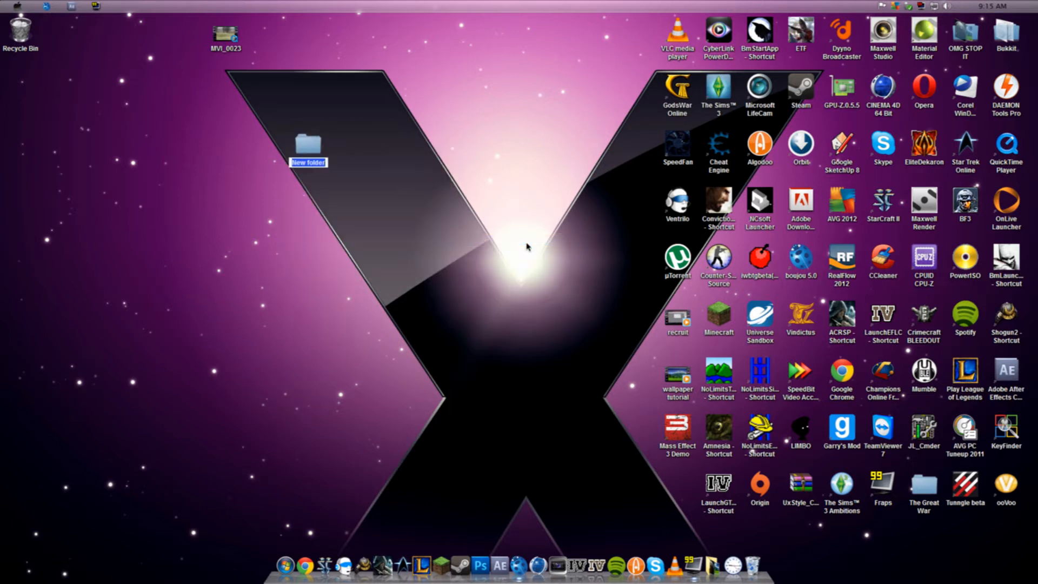
{"action": "key", "text": "BackSpace"}
{"action": "type", "text": "Sequence"}
{"action": "key", "text": "Return"}
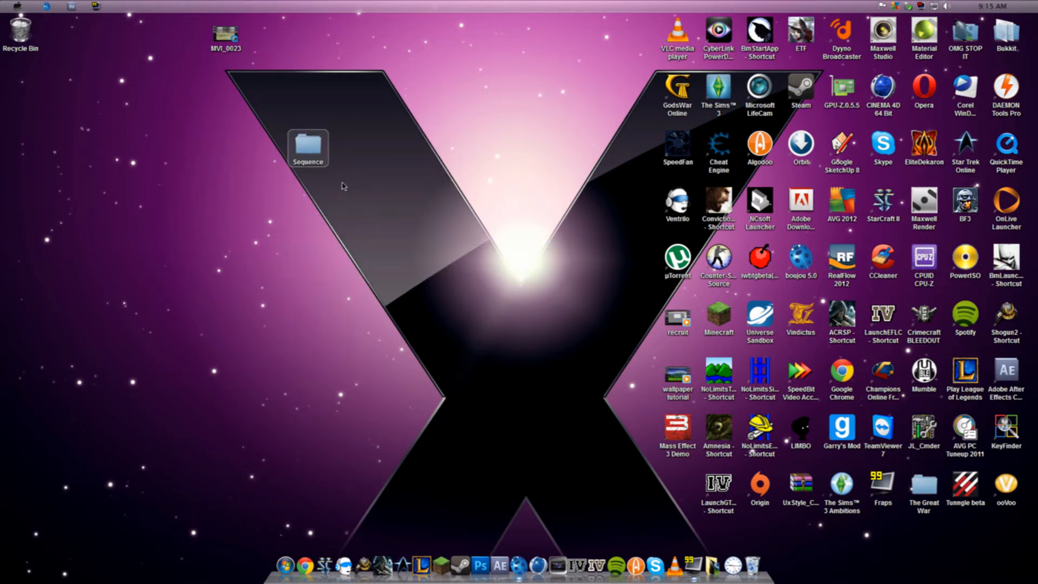
{"action": "left_click_drag", "start_coordinate": [307, 146], "coordinate": [470, 204]}
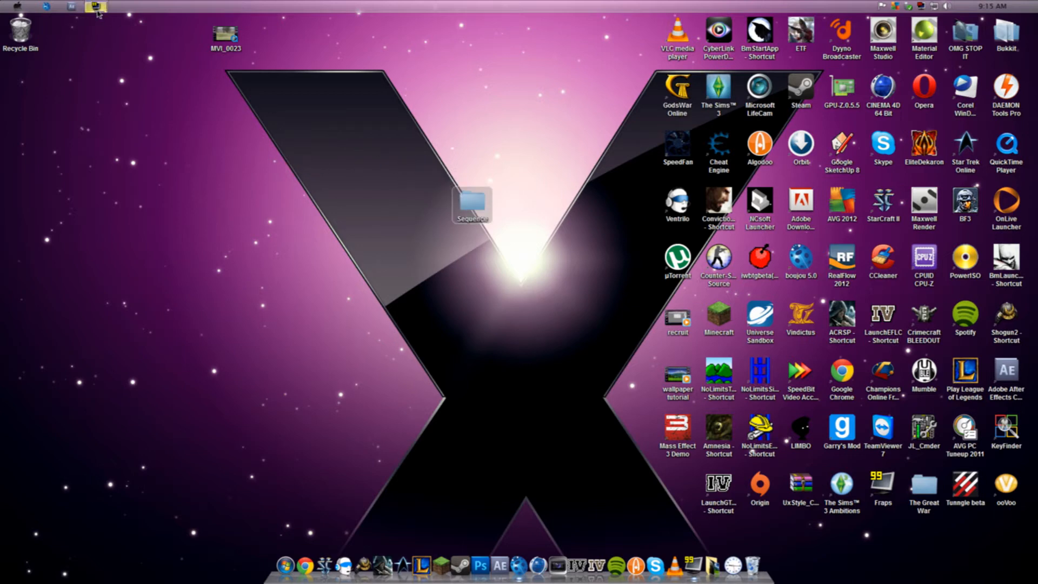
- Return to After Effects, set the output location to the desktop's Sequence folder and start the render
{"action": "left_click", "coordinate": [71, 6]}
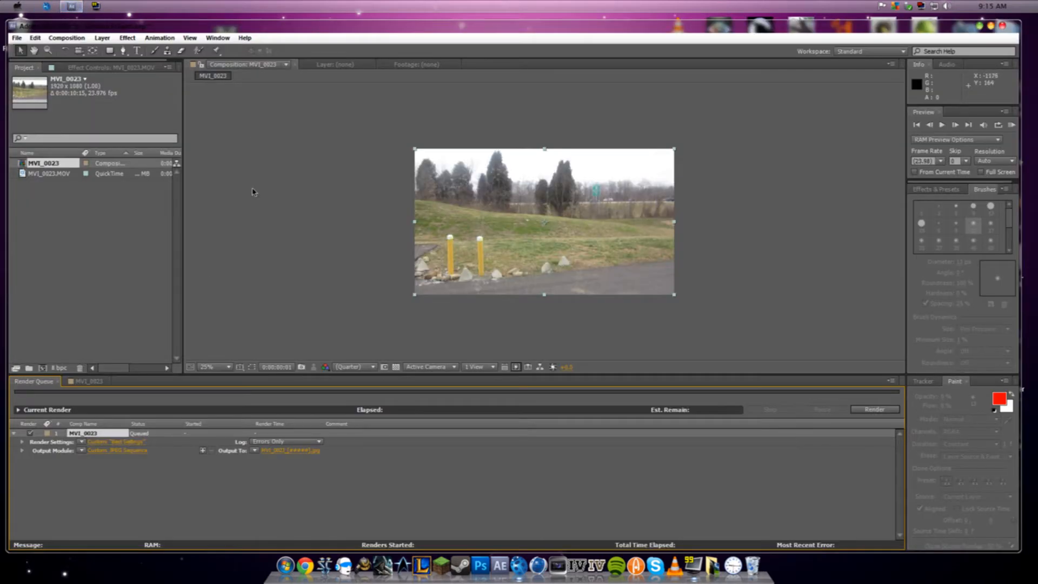
{"action": "left_click", "coordinate": [282, 452]}
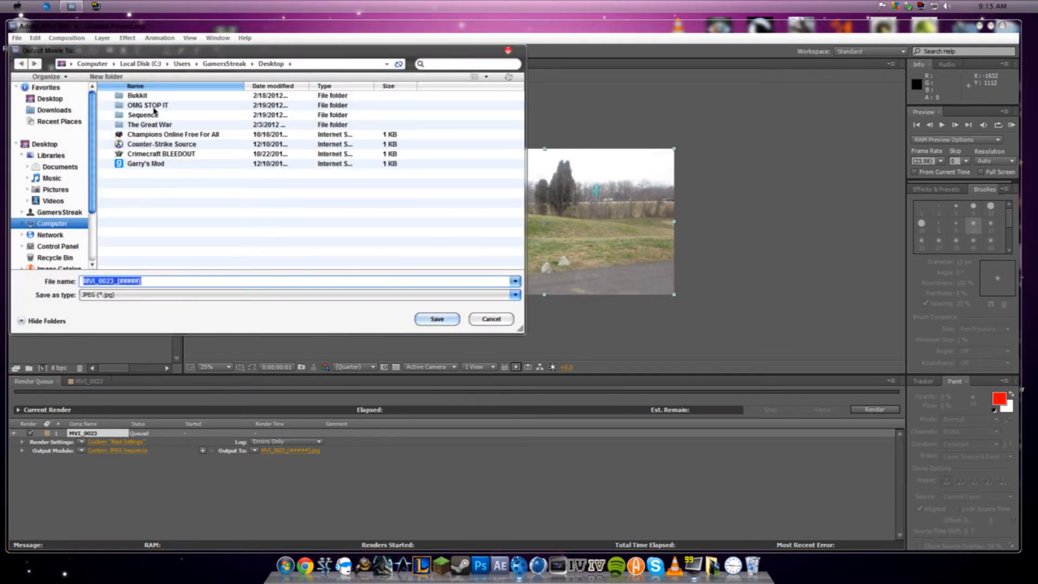
{"action": "double_click", "coordinate": [144, 115]}
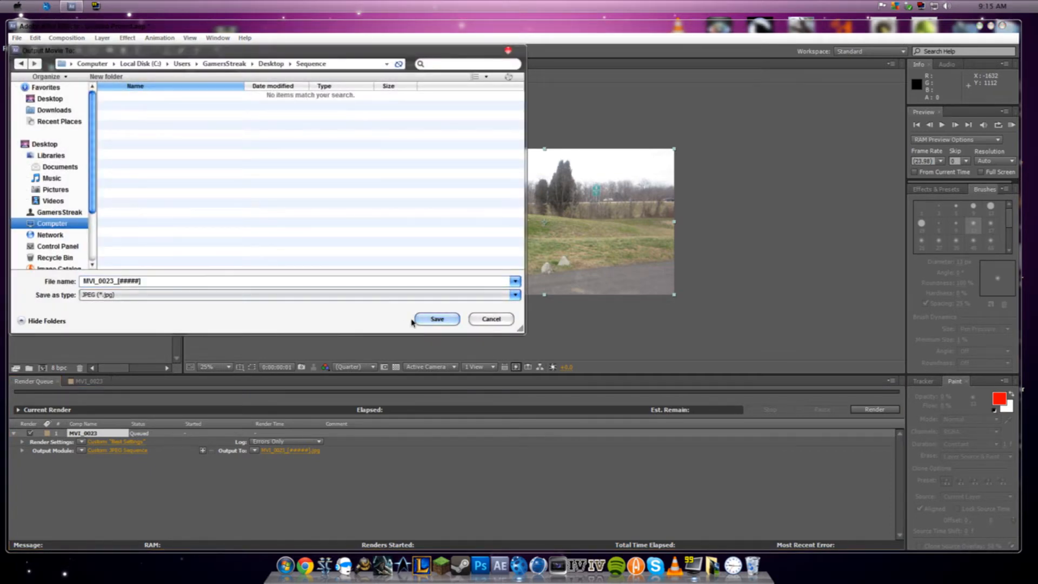
{"action": "left_click", "coordinate": [432, 318]}
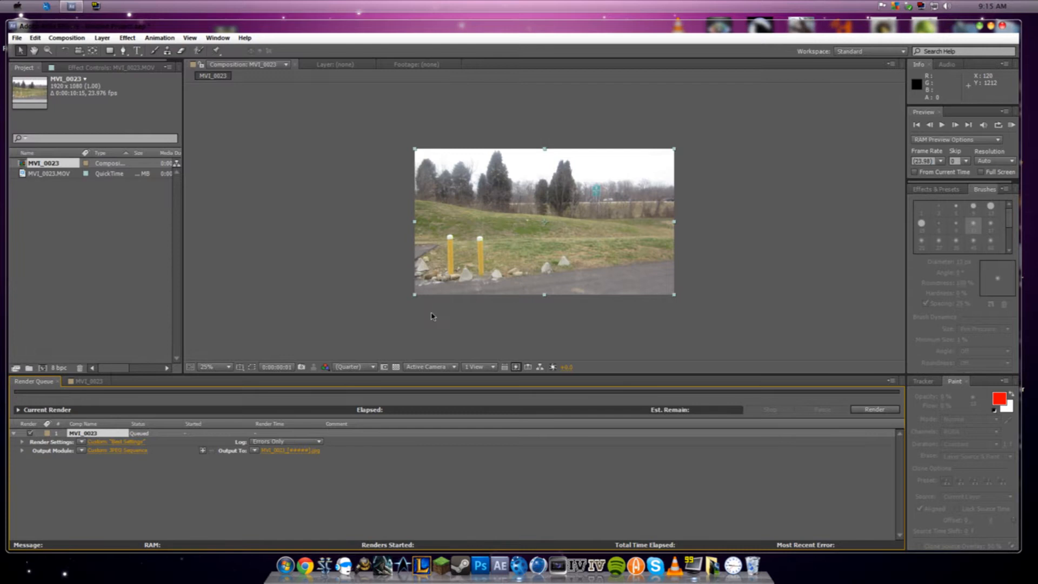
{"action": "left_click", "coordinate": [874, 409]}
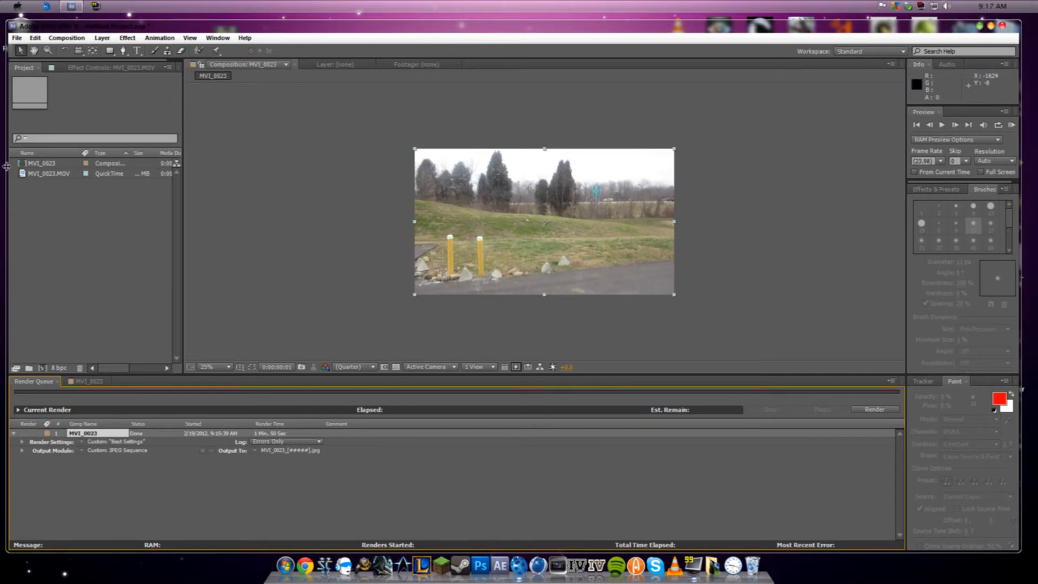
- Minimize After Effects, examine the rendered frames in the desktop's Sequence folder and close the folder
{"action": "left_click", "coordinate": [980, 27]}
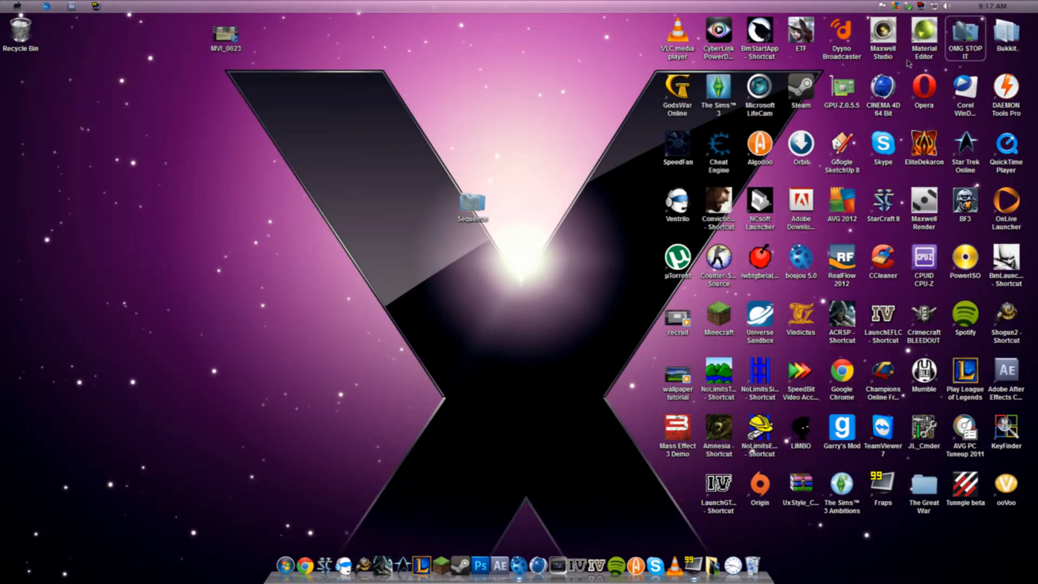
{"action": "double_click", "coordinate": [470, 202]}
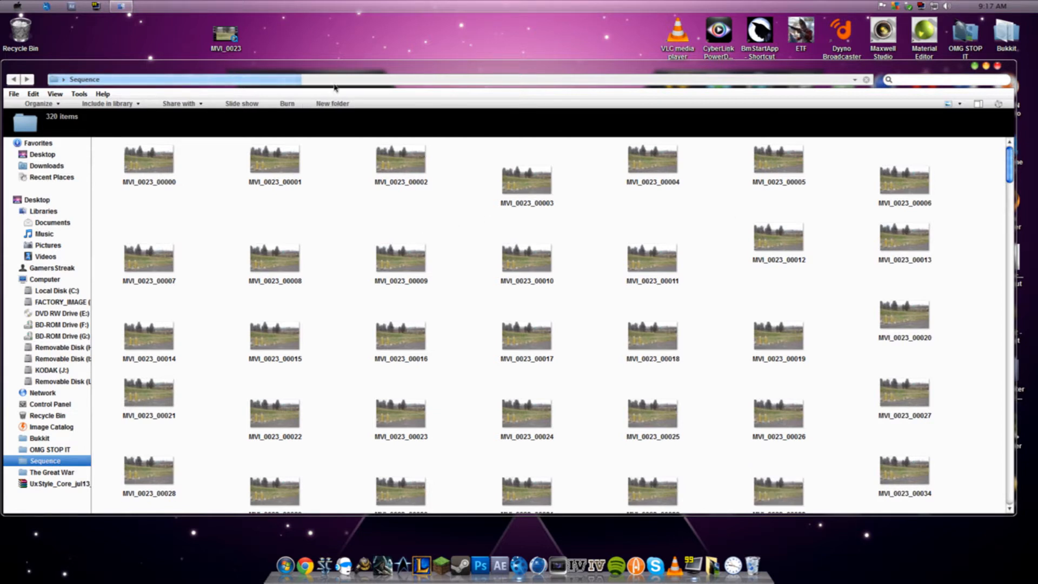
{"action": "left_click_drag", "start_coordinate": [336, 70], "coordinate": [345, 69]}
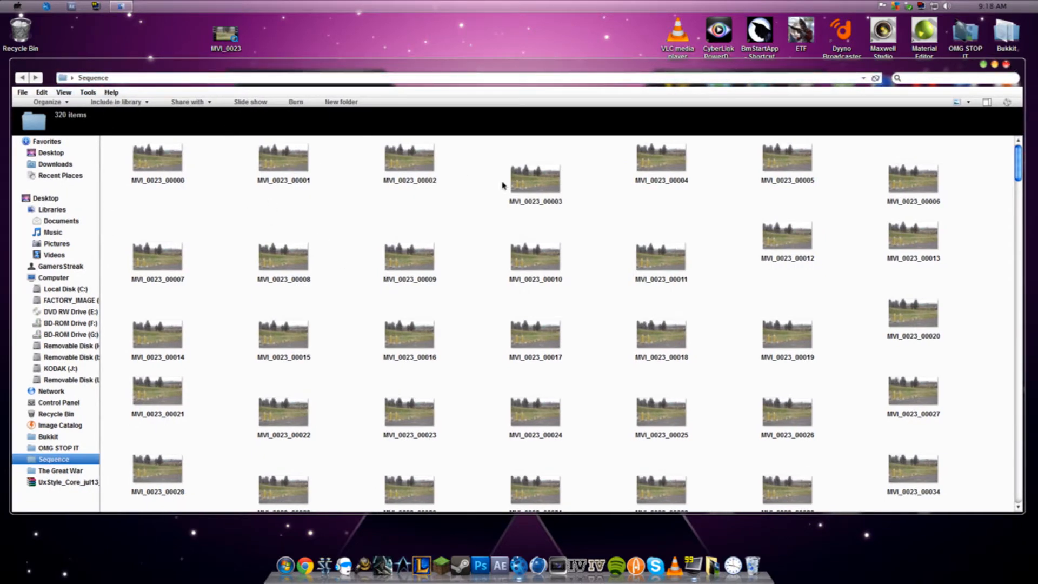
{"action": "left_click", "coordinate": [1006, 65]}
{"action": "left_click_drag", "start_coordinate": [338, 274], "coordinate": [479, 416]}
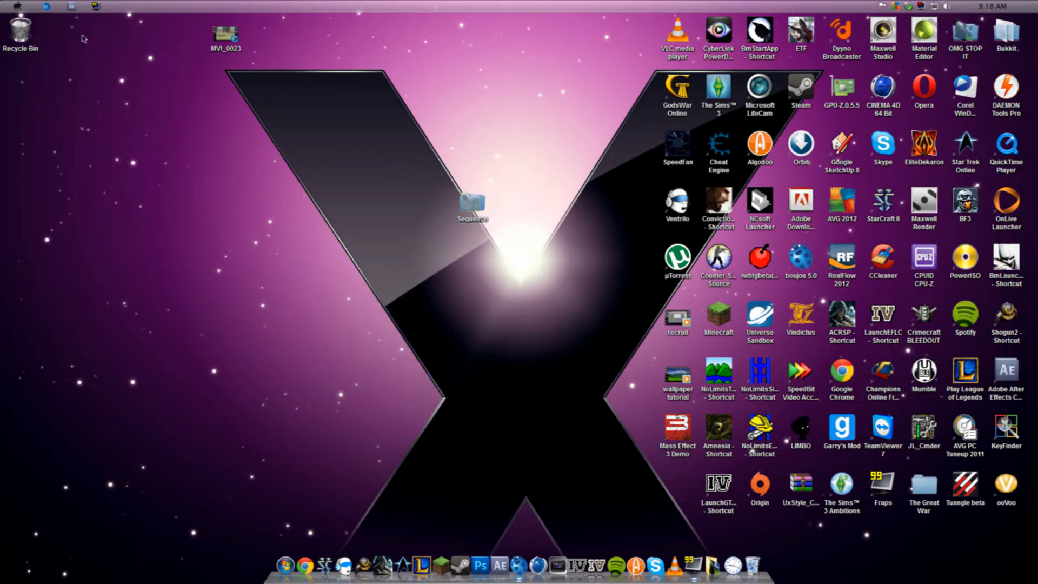
- Switch to After Effects, delete the MVI_0023 composition and MVI_0023.MOV from the project, and minimize the window
{"action": "left_click", "coordinate": [48, 8]}
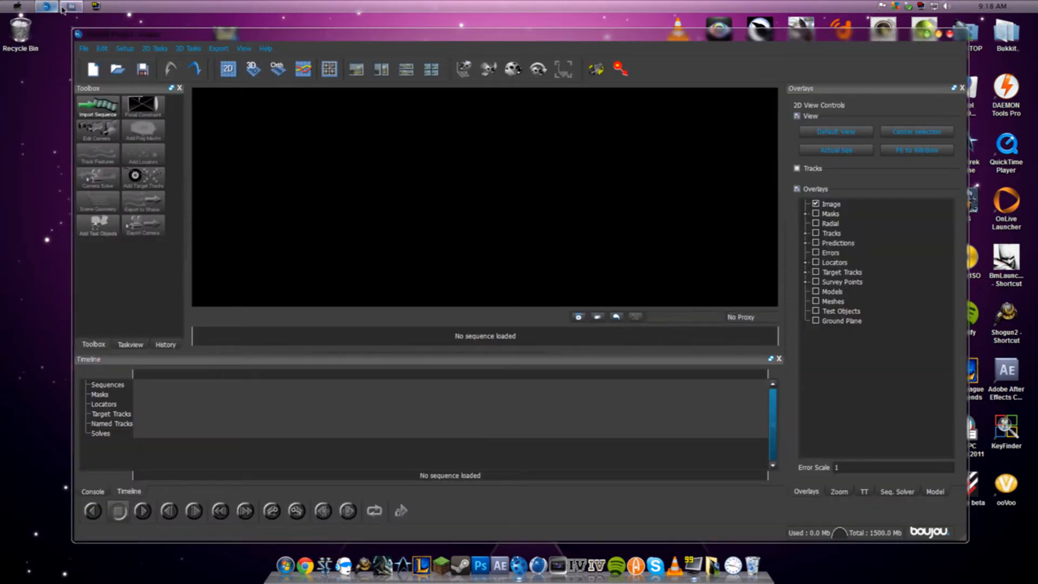
{"action": "left_click", "coordinate": [70, 7]}
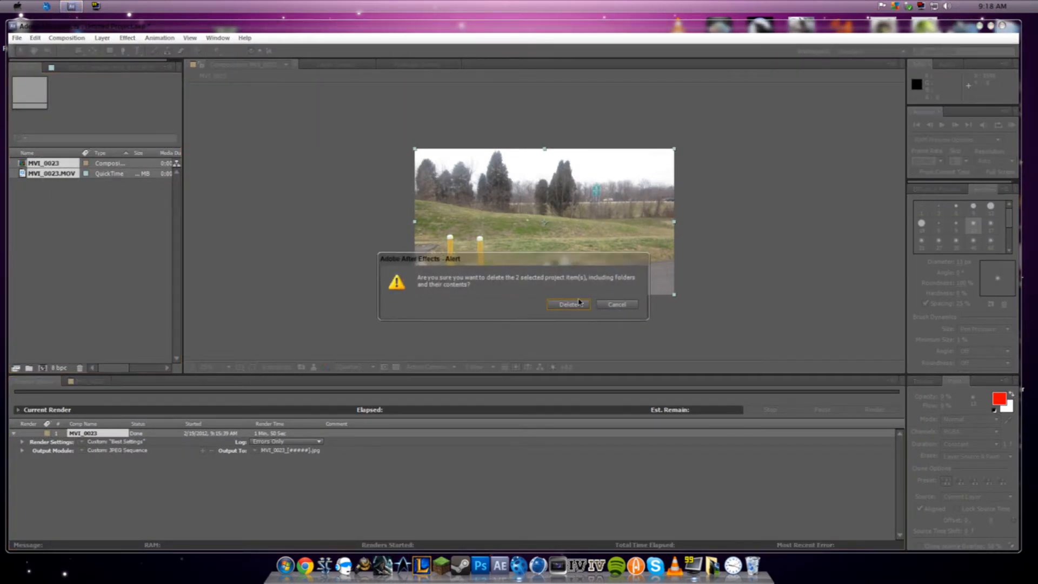
{"action": "left_click", "coordinate": [568, 305]}
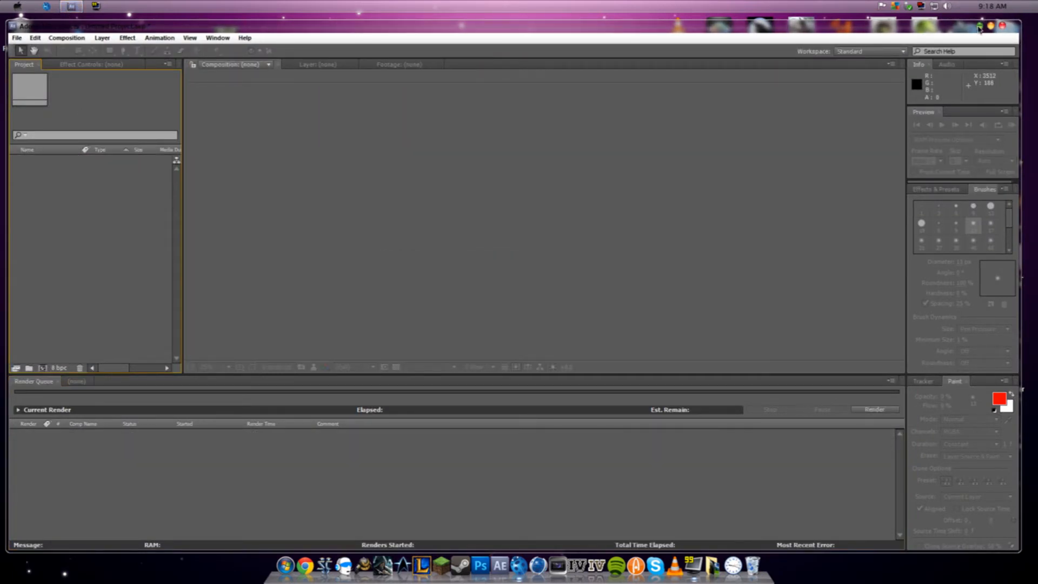
{"action": "left_click", "coordinate": [991, 25]}
- Switch to boujou and open the import settings for a new sequence
{"action": "left_click_drag", "start_coordinate": [144, 35], "coordinate": [132, 29]}
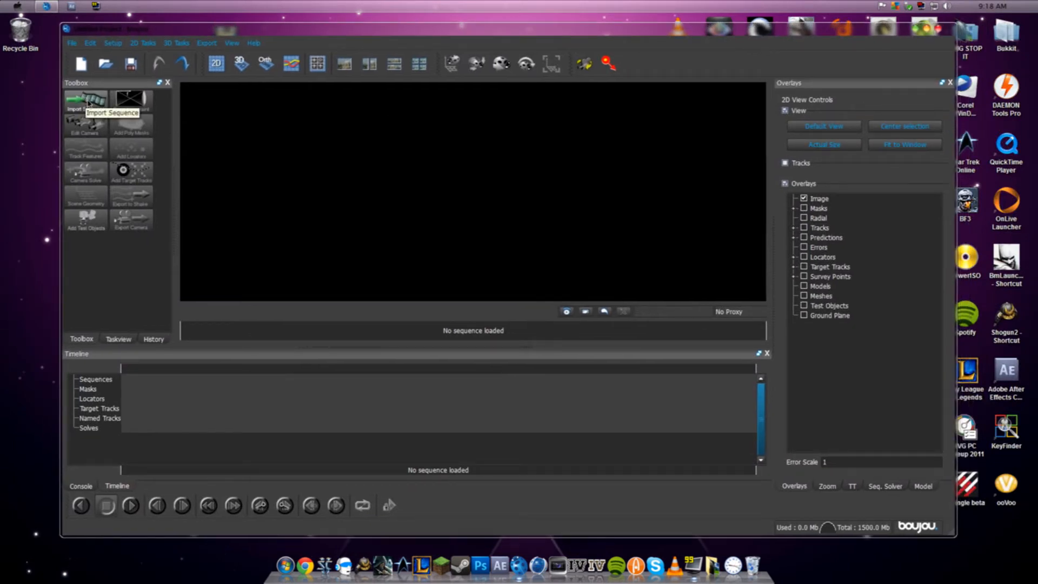
{"action": "left_click", "coordinate": [73, 43]}
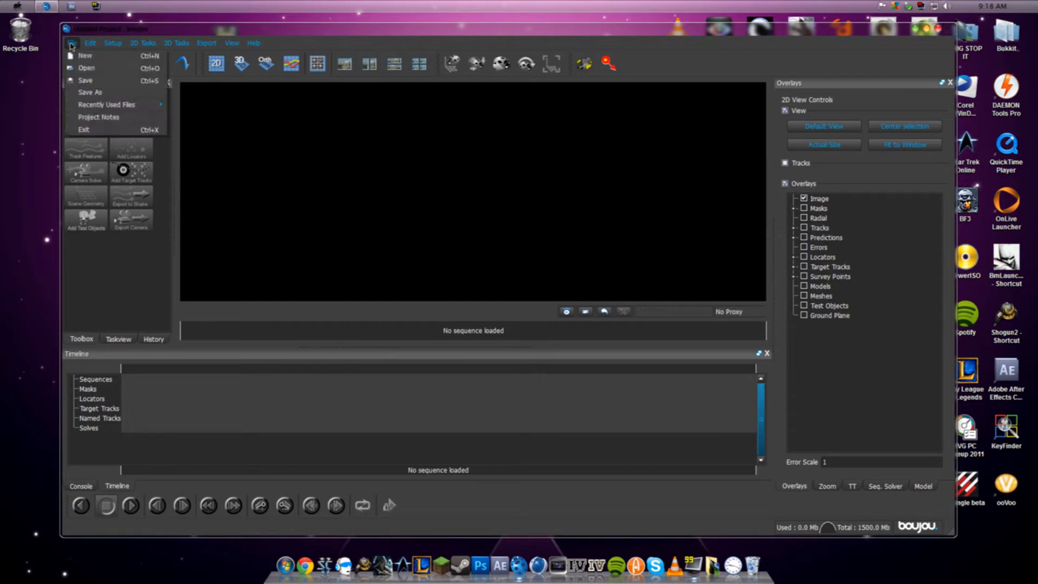
{"action": "mouse_move", "coordinate": [119, 46]}
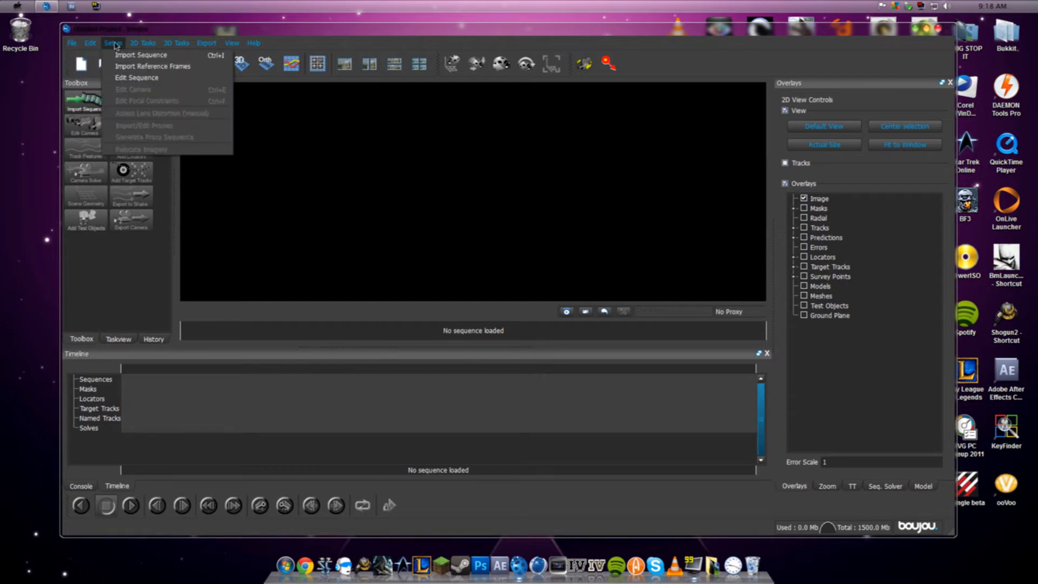
{"action": "left_click", "coordinate": [140, 54]}
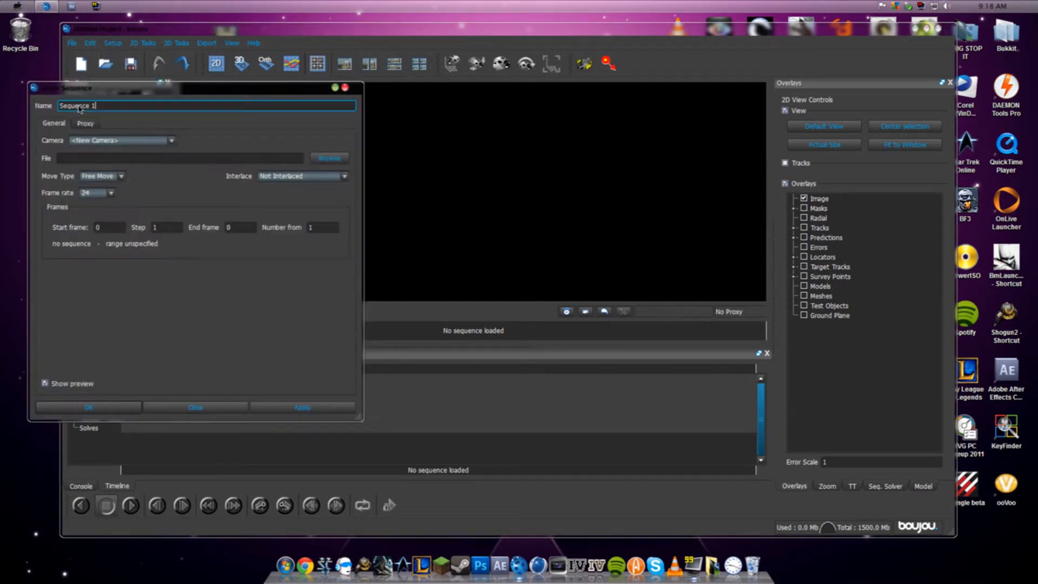
- Load the image sequence from the desktop's Sequence folder, choosing MVI_0023_00000.jpg as its first frame
{"action": "left_click", "coordinate": [220, 106]}
{"action": "left_click", "coordinate": [220, 106]}
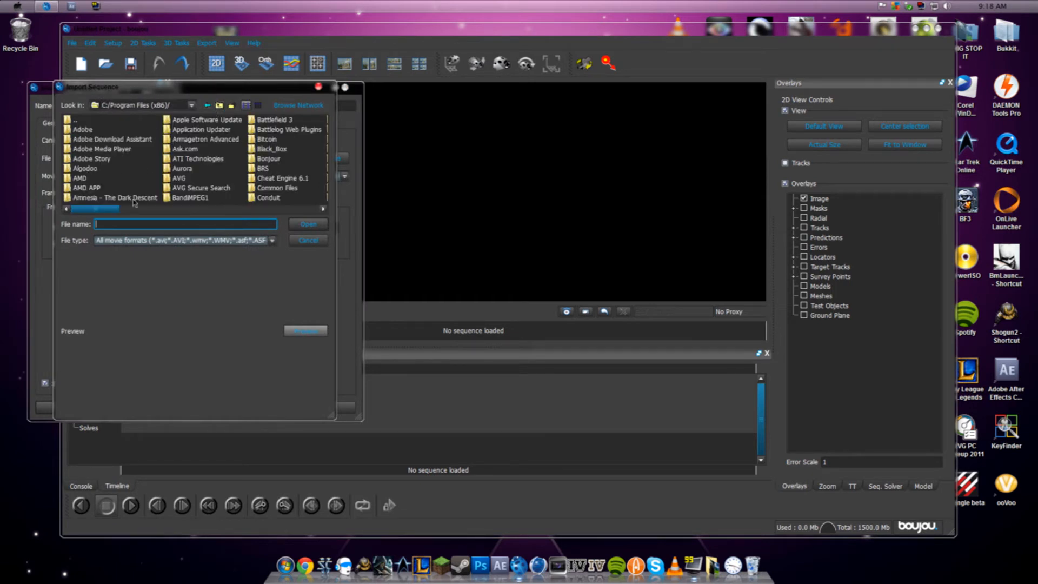
{"action": "left_click", "coordinate": [220, 106]}
{"action": "double_click", "coordinate": [81, 208]}
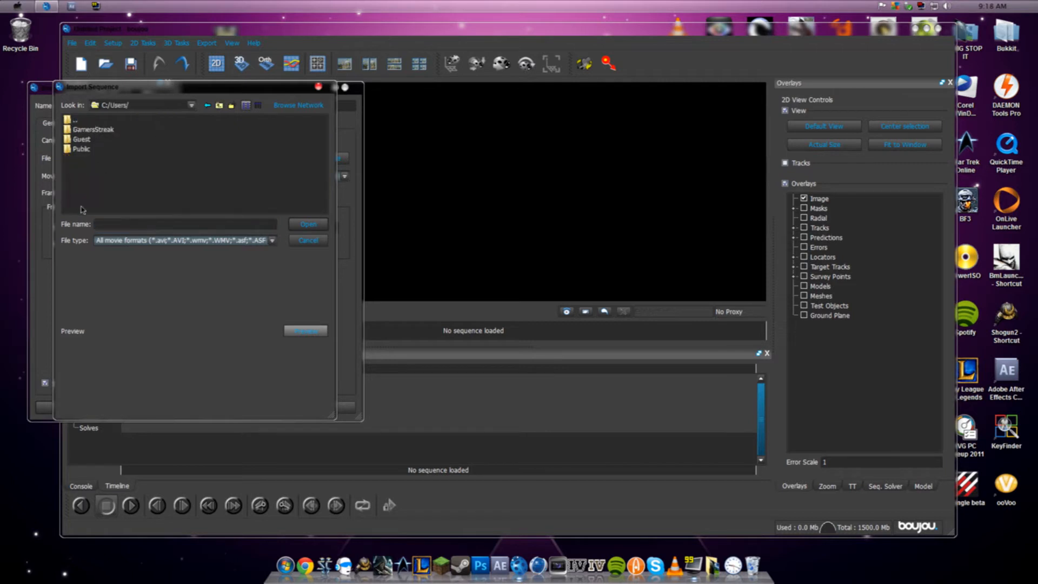
{"action": "double_click", "coordinate": [108, 129]}
{"action": "left_click", "coordinate": [85, 169]}
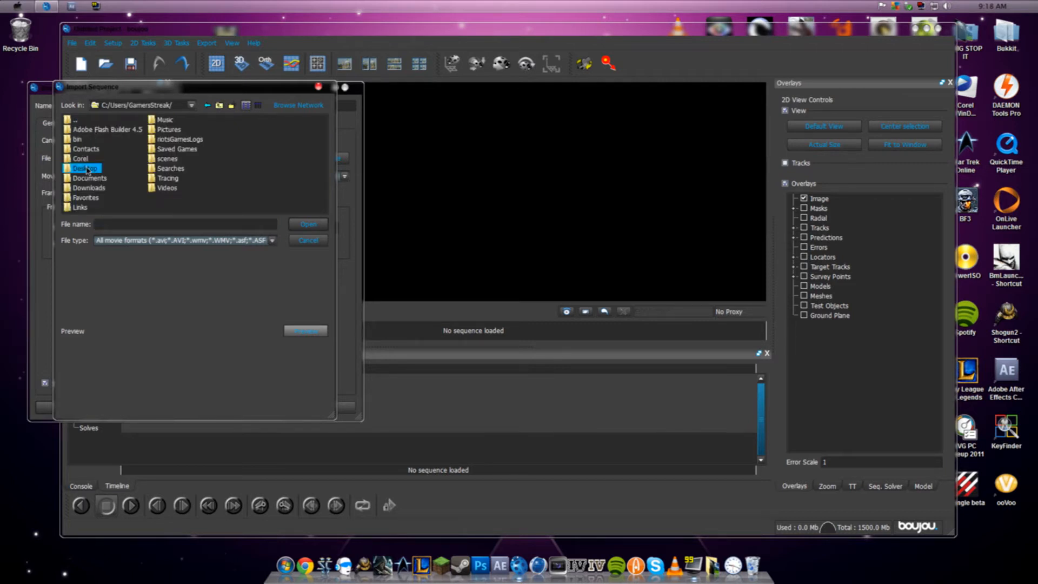
{"action": "double_click", "coordinate": [85, 169]}
{"action": "double_click", "coordinate": [89, 149]}
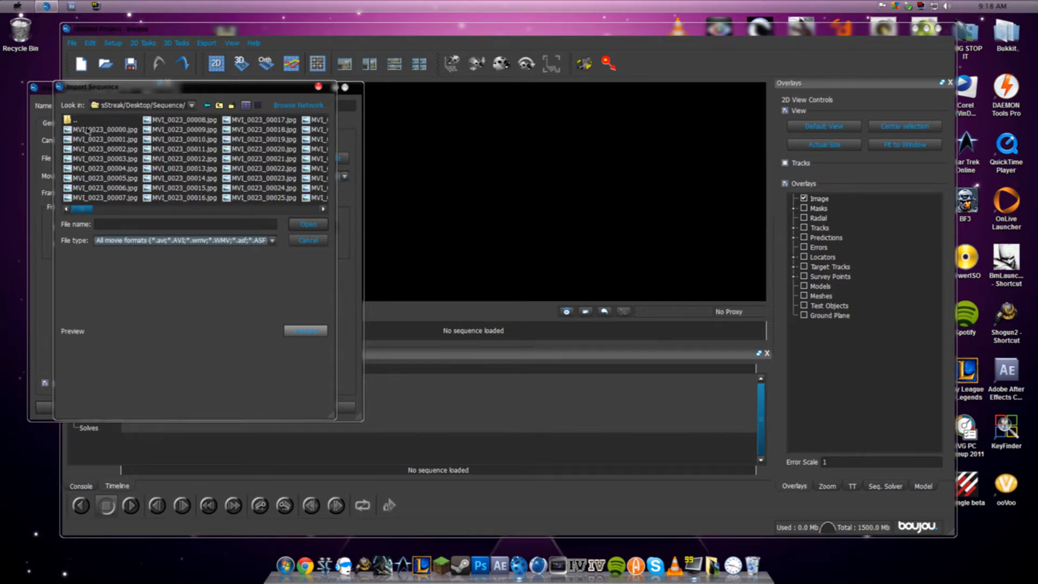
{"action": "left_click", "coordinate": [87, 130]}
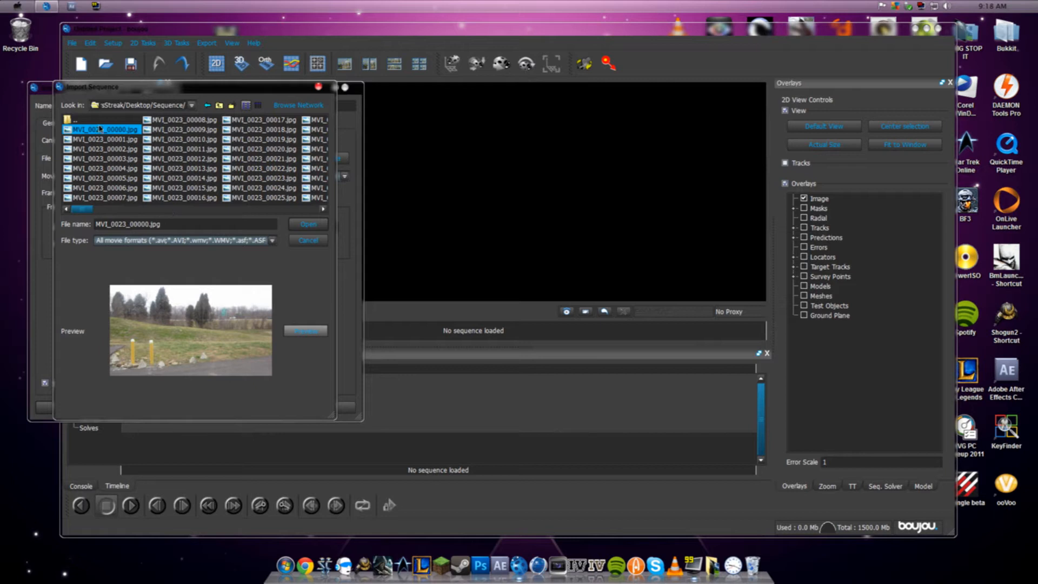
{"action": "left_click", "coordinate": [306, 222]}
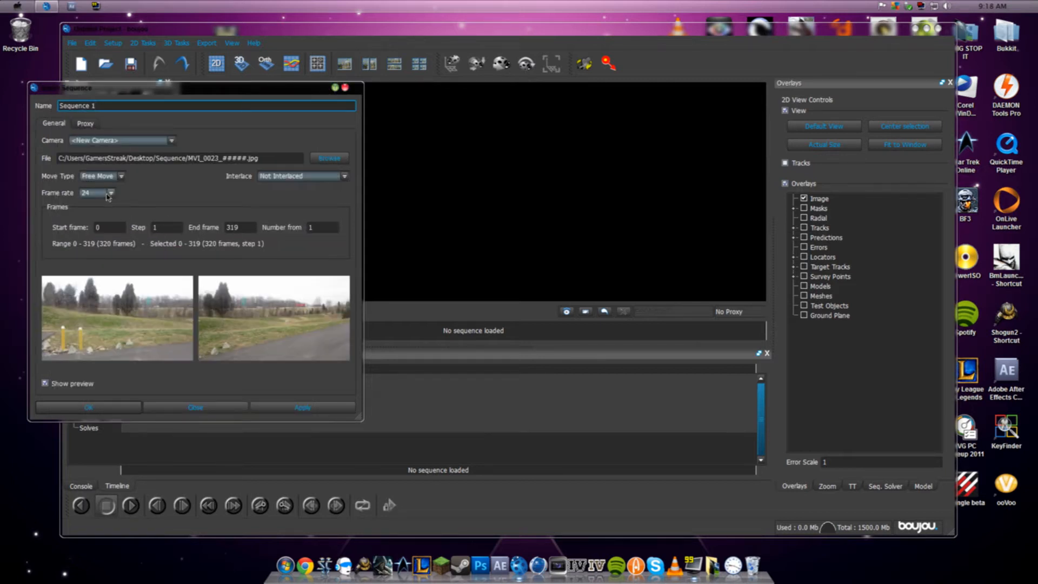
- Set the sequence's frame rate to 30, apply the import and close the sequence settings
{"action": "left_click", "coordinate": [94, 195]}
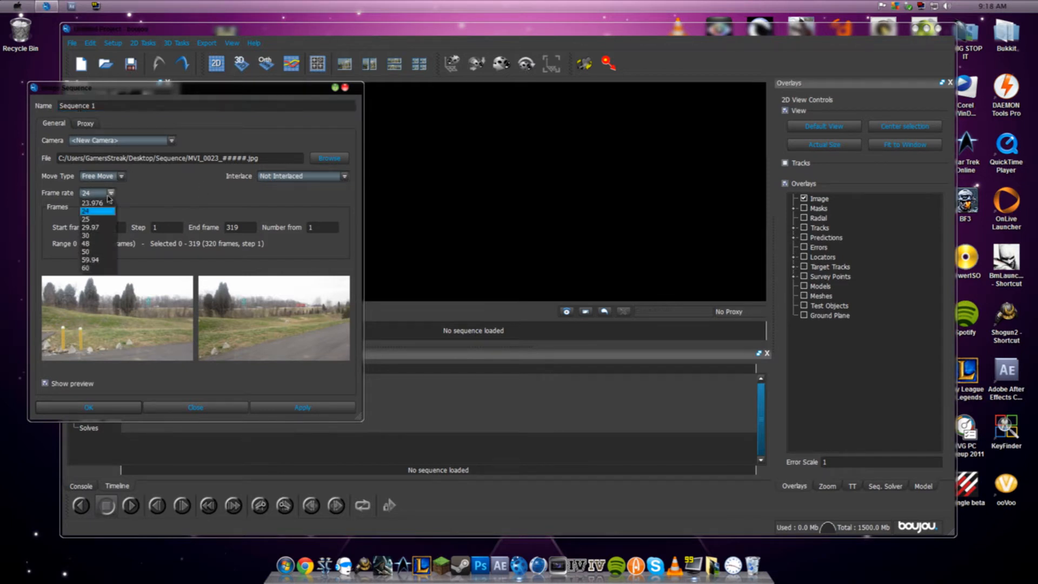
{"action": "left_click", "coordinate": [97, 237]}
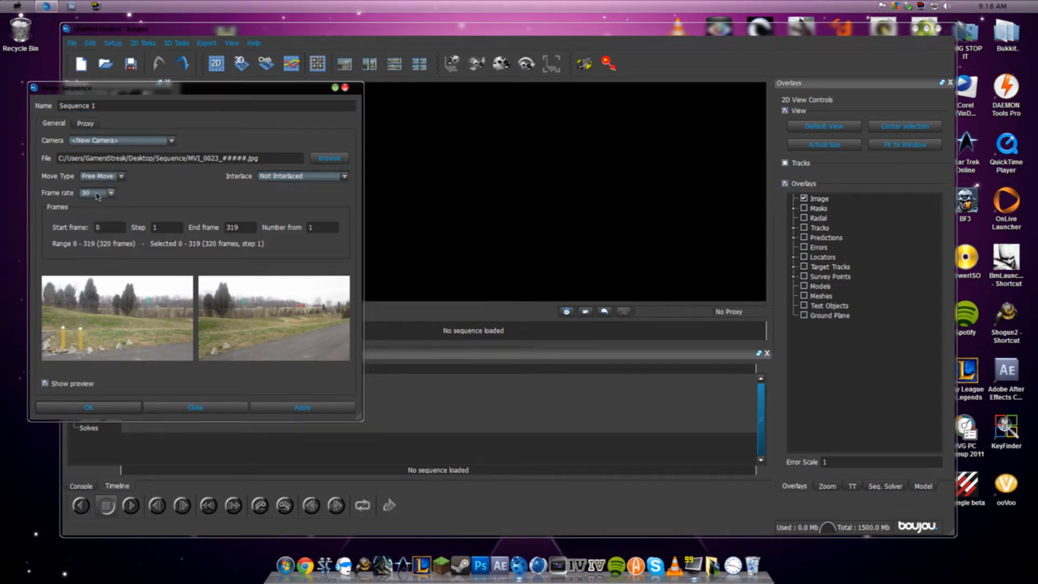
{"action": "left_click", "coordinate": [315, 408]}
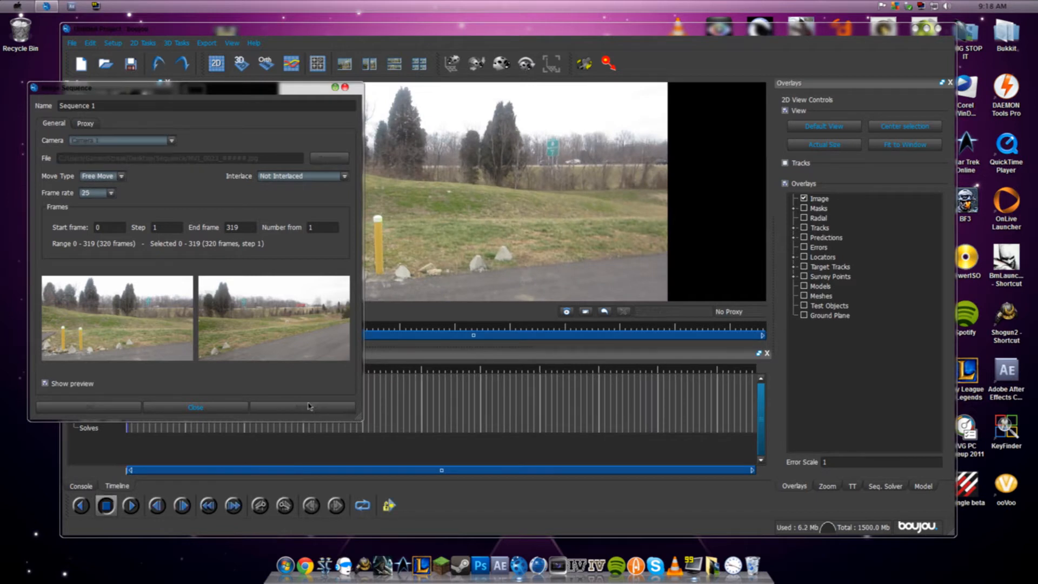
{"action": "left_click", "coordinate": [111, 193]}
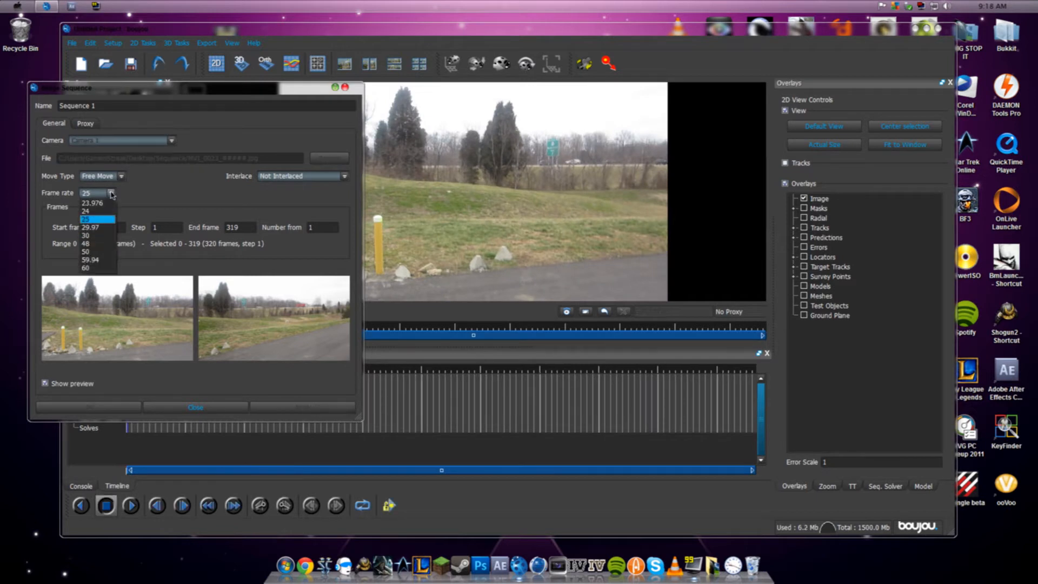
{"action": "left_click", "coordinate": [105, 236]}
{"action": "left_click", "coordinate": [301, 407]}
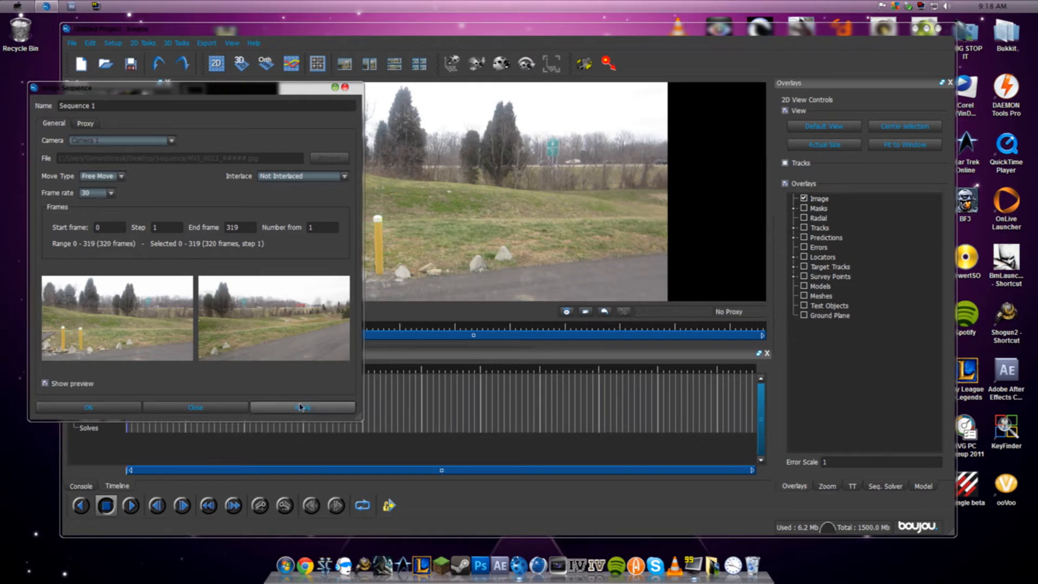
{"action": "left_click", "coordinate": [211, 414]}
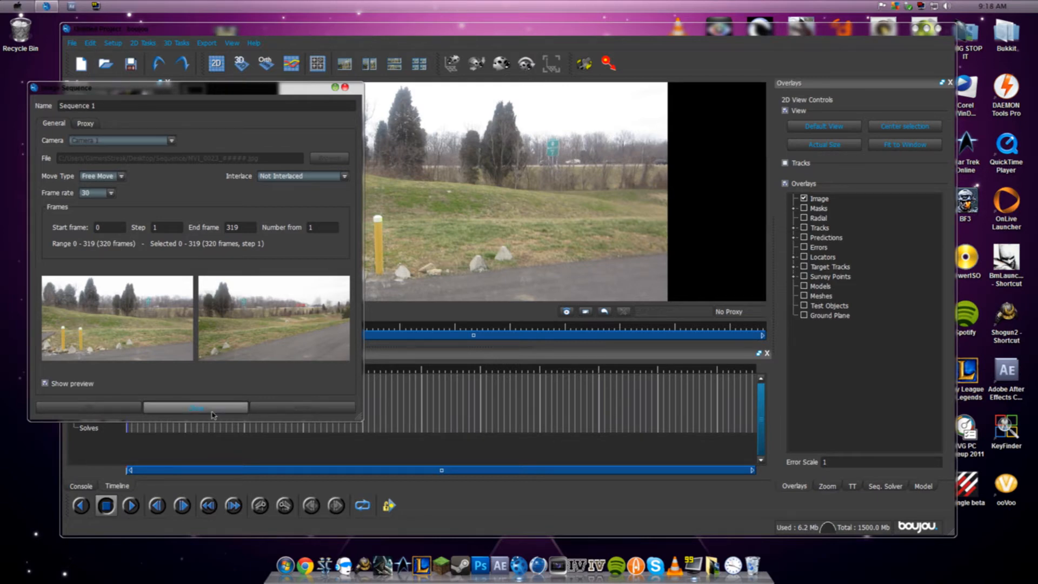
- Track features across all frames of Sequence 1 with adjusted sensitivity, and scrub through the tracks back to frame 1
{"action": "mouse_move", "coordinate": [128, 368]}
{"action": "left_mouse_down"}
{"action": "mouse_move", "coordinate": [269, 373]}
{"action": "mouse_move", "coordinate": [127, 376]}
{"action": "left_mouse_up"}
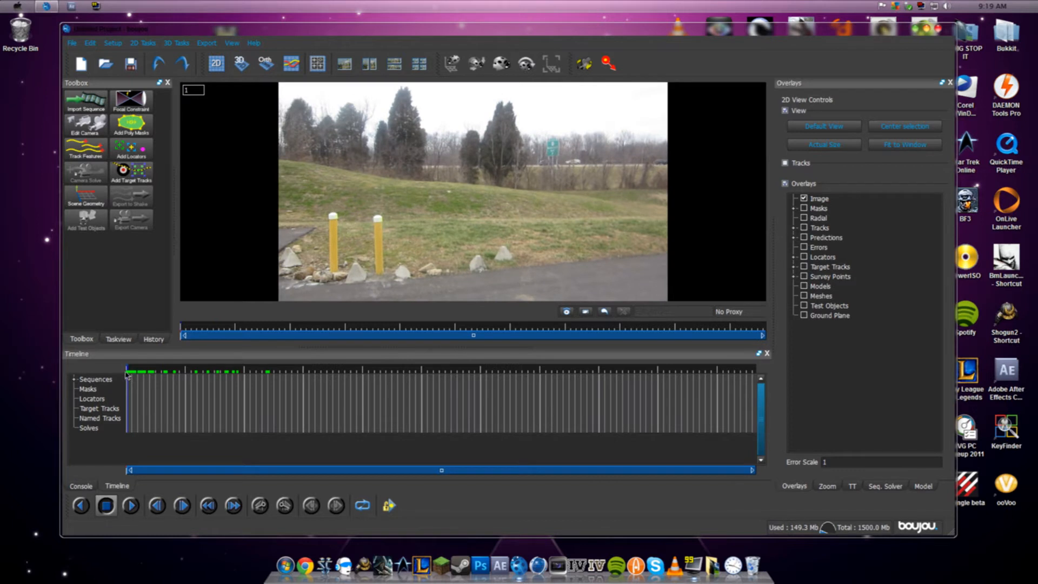
{"action": "left_click", "coordinate": [90, 150]}
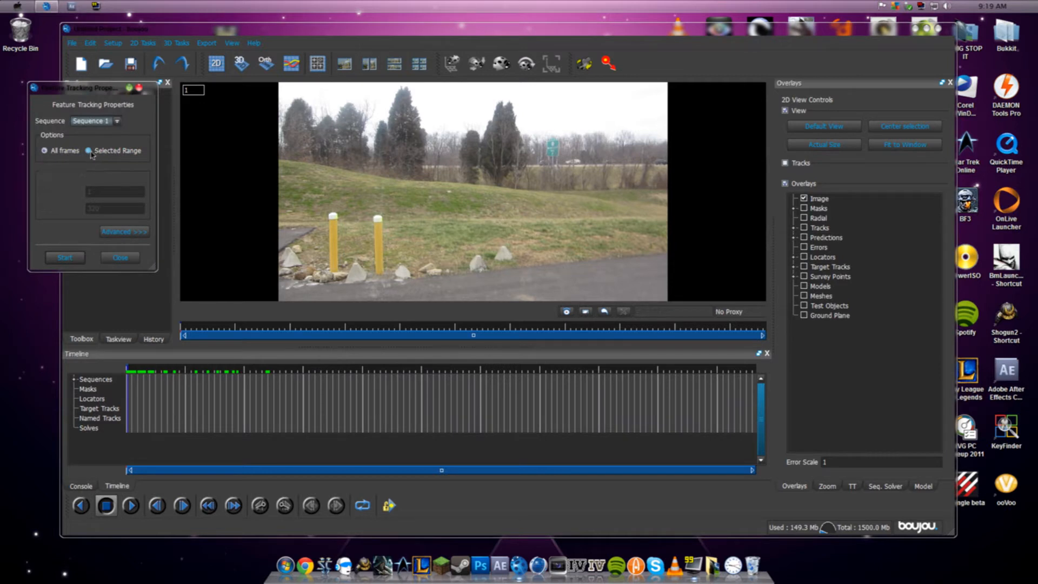
{"action": "left_click", "coordinate": [124, 231]}
{"action": "mouse_move", "coordinate": [238, 173]}
{"action": "left_mouse_down"}
{"action": "mouse_move", "coordinate": [286, 175]}
{"action": "mouse_move", "coordinate": [232, 174]}
{"action": "left_mouse_up"}
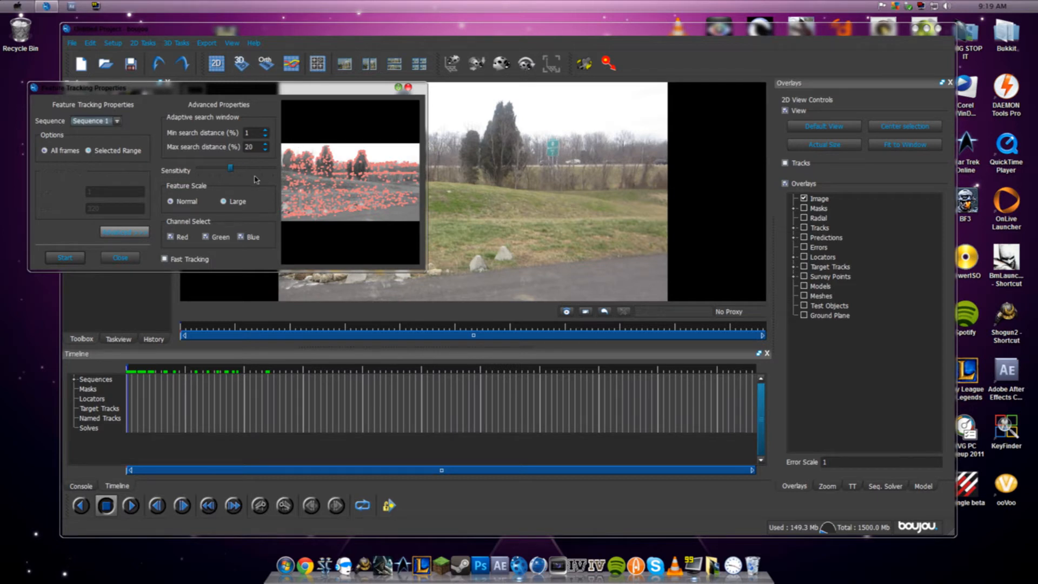
{"action": "left_click", "coordinate": [78, 258]}
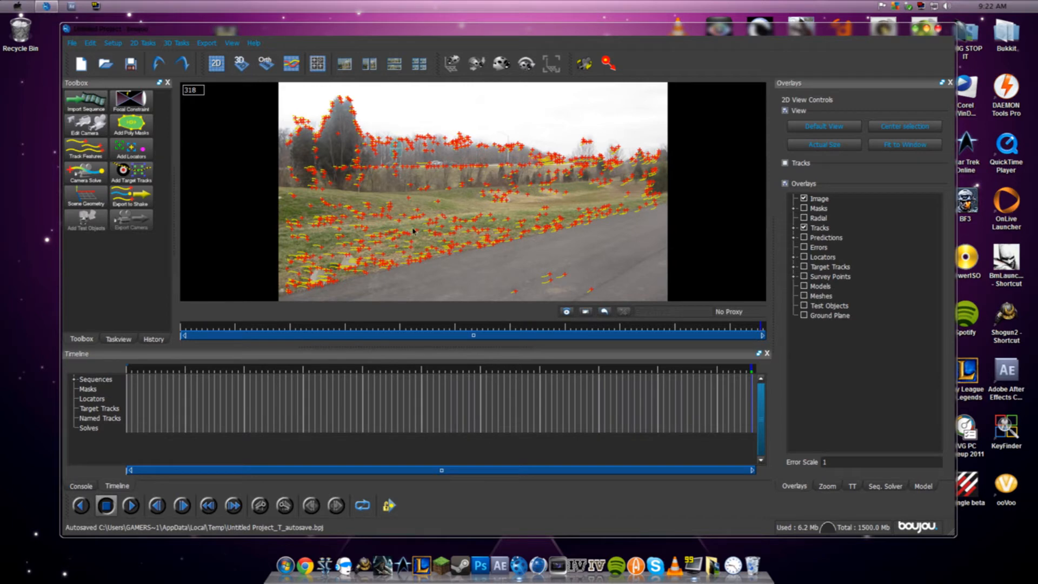
{"action": "left_click_drag", "start_coordinate": [461, 376], "coordinate": [122, 366]}
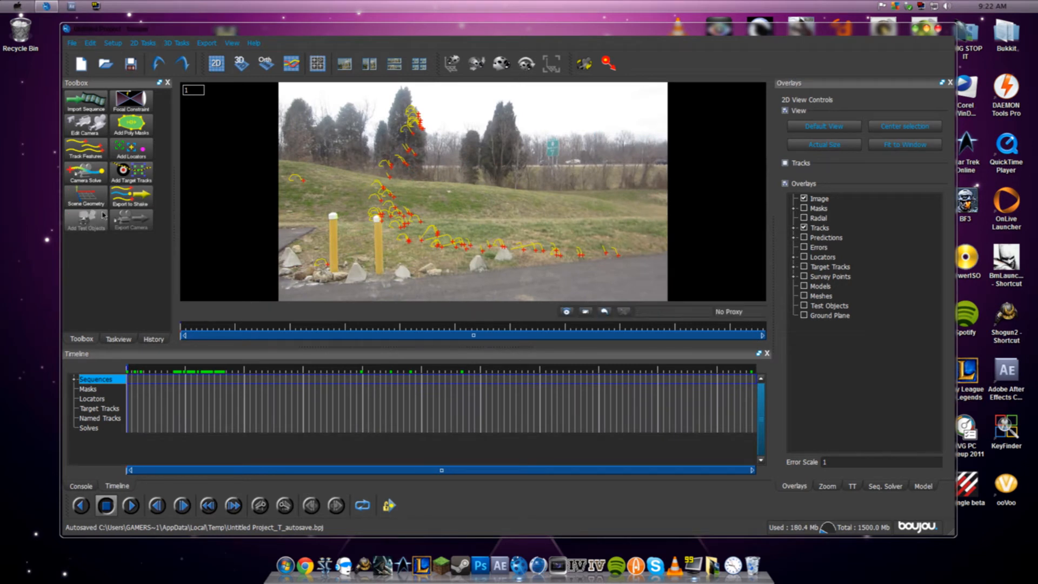
- Toggle camera path smoothness optimization, run the camera solve on all frames of Sequence 1, and scrub through the predicted points
{"action": "left_click", "coordinate": [98, 172]}
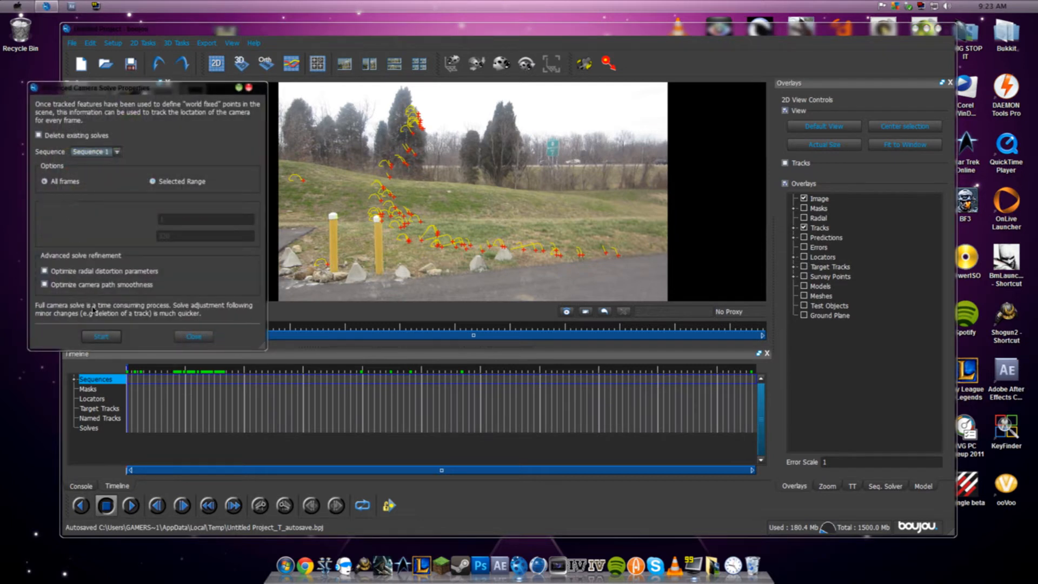
{"action": "left_click", "coordinate": [75, 285]}
{"action": "left_click", "coordinate": [102, 337]}
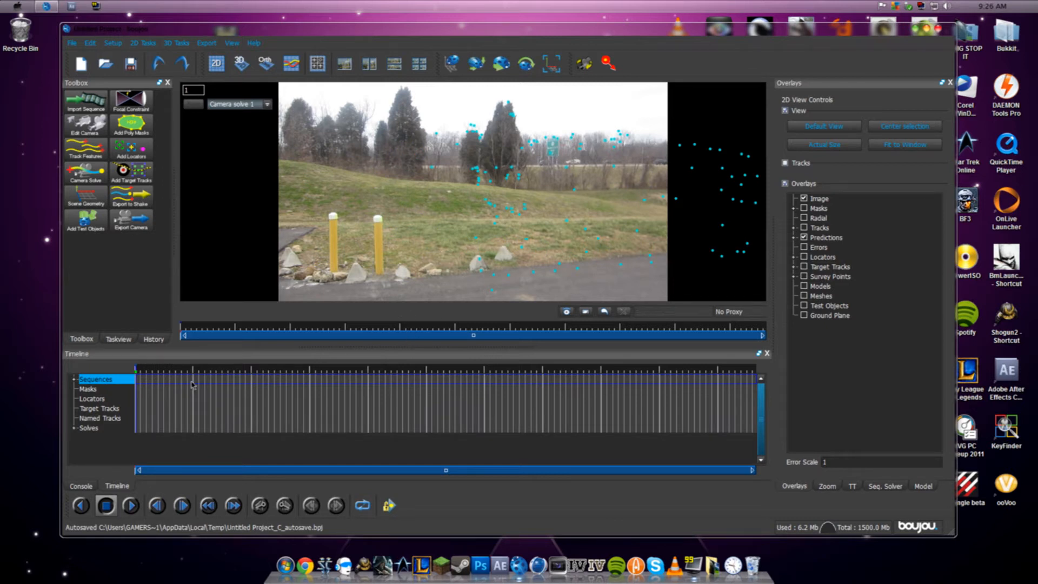
{"action": "left_click_drag", "start_coordinate": [160, 373], "coordinate": [121, 380]}
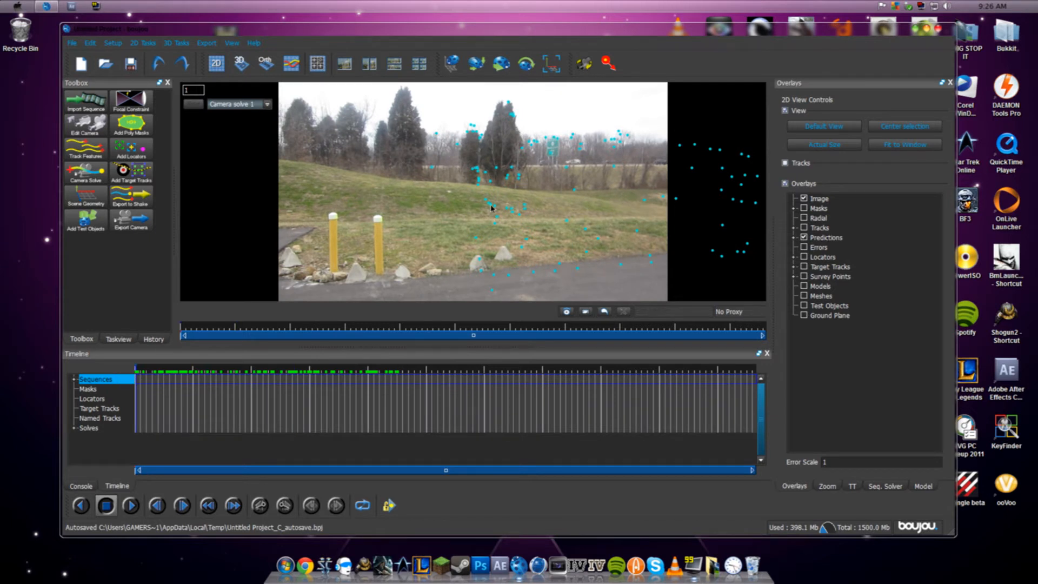
{"action": "left_click_drag", "start_coordinate": [139, 377], "coordinate": [675, 378]}
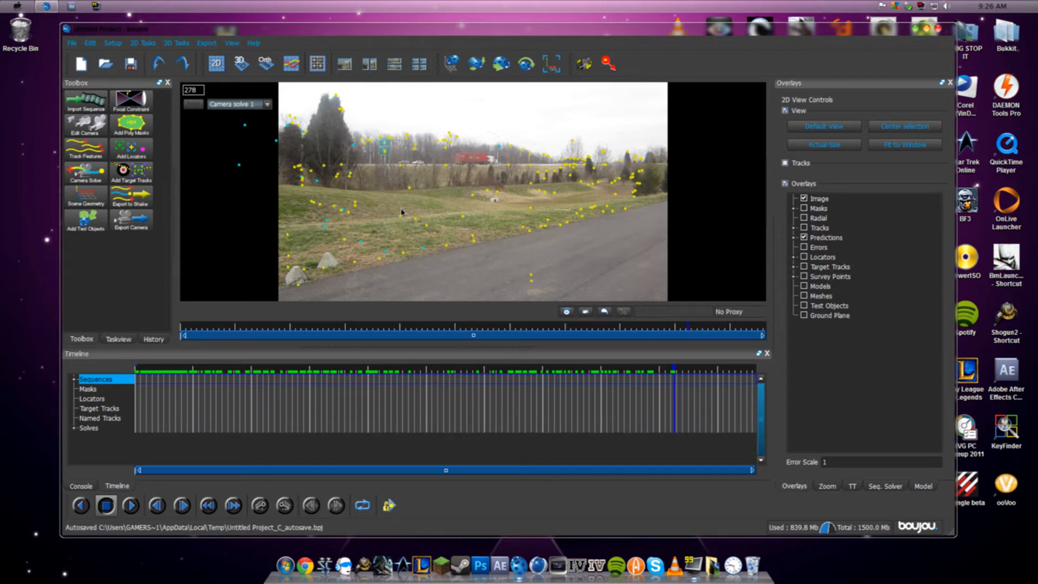
- Start exporting the camera solve and set its export type to After Effects (Maya) (*.ma)
{"action": "left_click", "coordinate": [210, 45]}
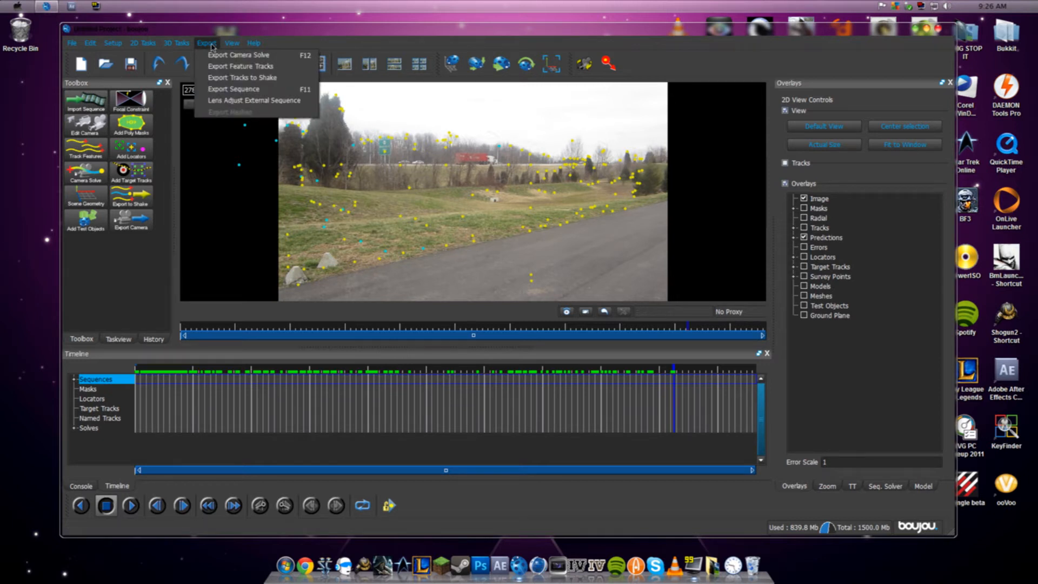
{"action": "left_click", "coordinate": [232, 56]}
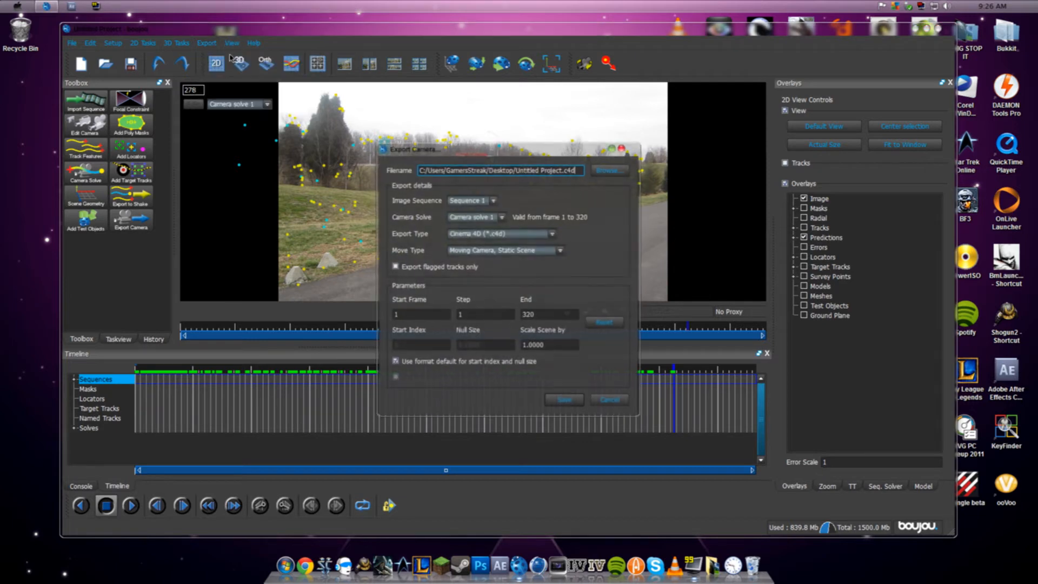
{"action": "left_click", "coordinate": [493, 234]}
{"action": "left_click", "coordinate": [493, 234]}
{"action": "left_click", "coordinate": [494, 234]}
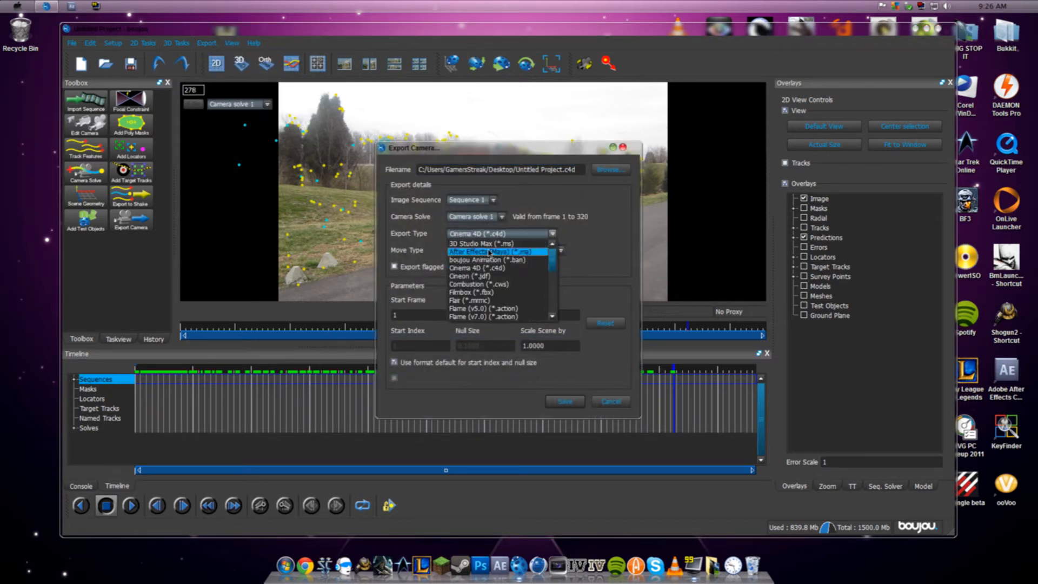
{"action": "left_click", "coordinate": [490, 253]}
- Scale the exported scene by 100, save the camera file to the desktop, and minimize boujou
{"action": "left_click_drag", "start_coordinate": [550, 346], "coordinate": [528, 347]}
{"action": "key", "text": "BackSpace"}
{"action": "type", "text": "00"}
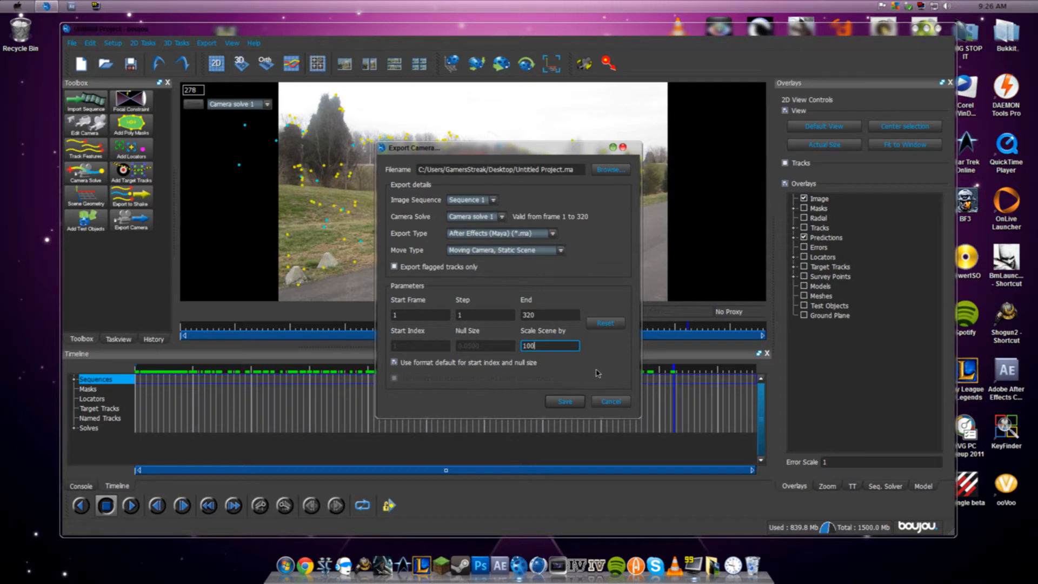
{"action": "key", "text": "Return"}
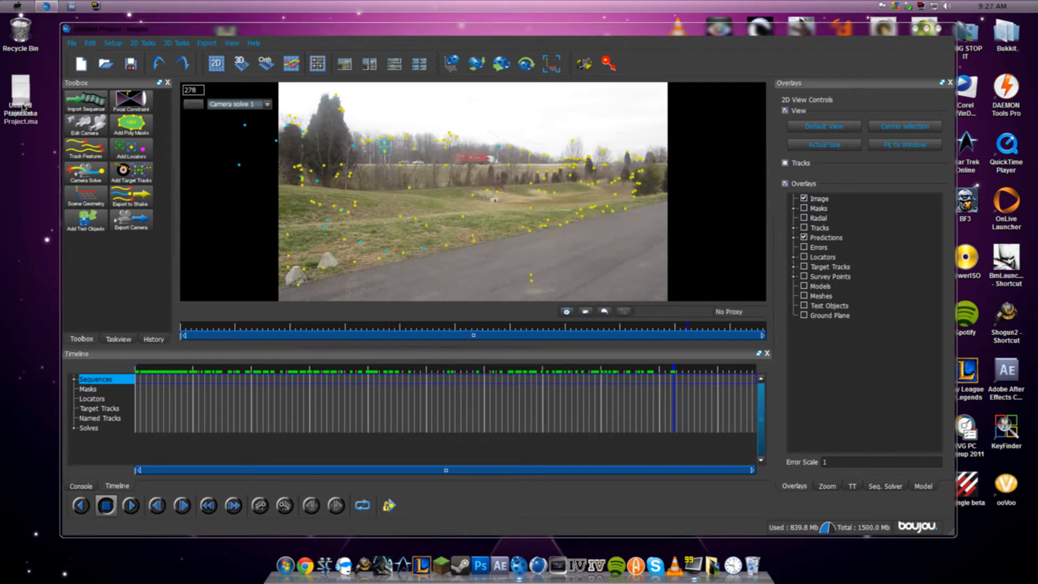
{"action": "left_click", "coordinate": [15, 94]}
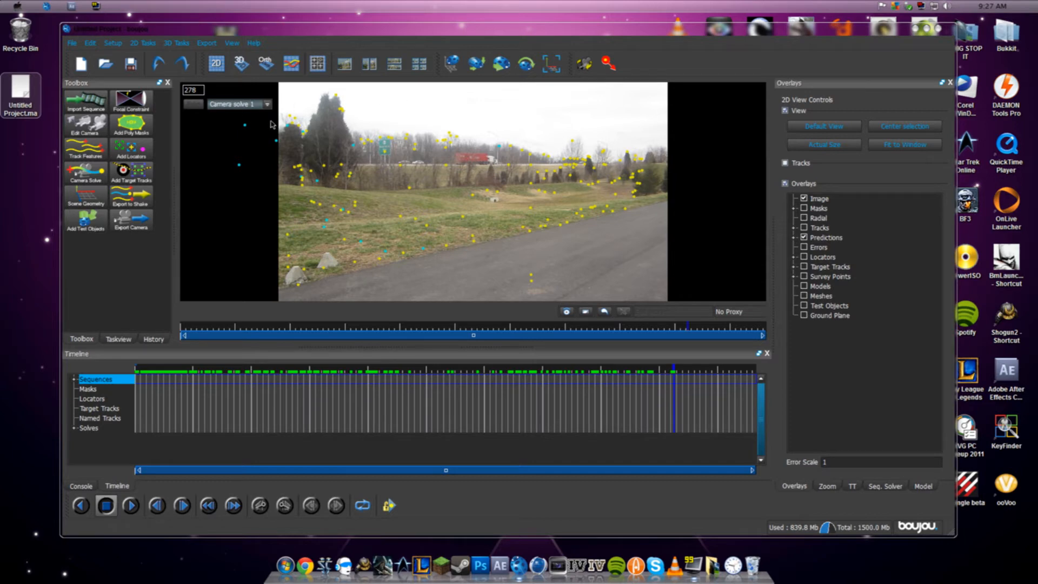
{"action": "left_click", "coordinate": [922, 29]}
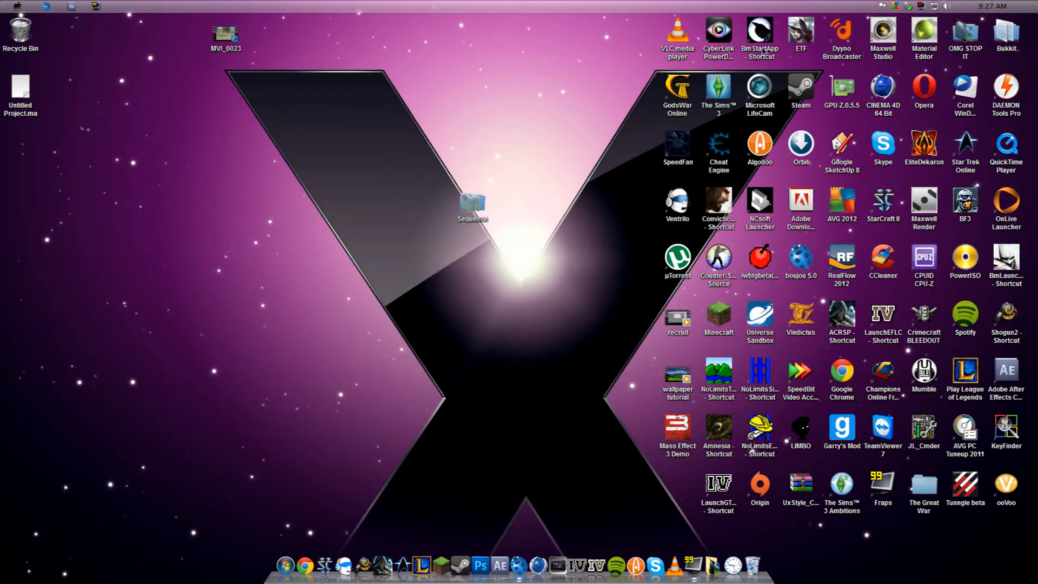
- Move Untitled Project.ma beside MVI_0023 on the desktop, and place MVI_0023 apart from it above the Sequence folder
{"action": "left_click_drag", "start_coordinate": [23, 99], "coordinate": [188, 44]}
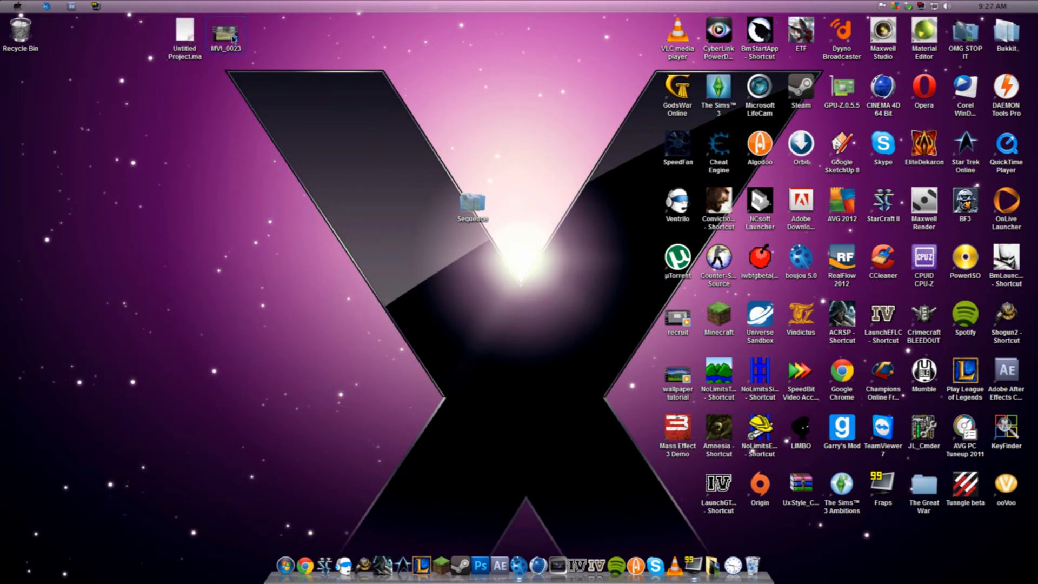
{"action": "left_click_drag", "start_coordinate": [145, 22], "coordinate": [279, 99]}
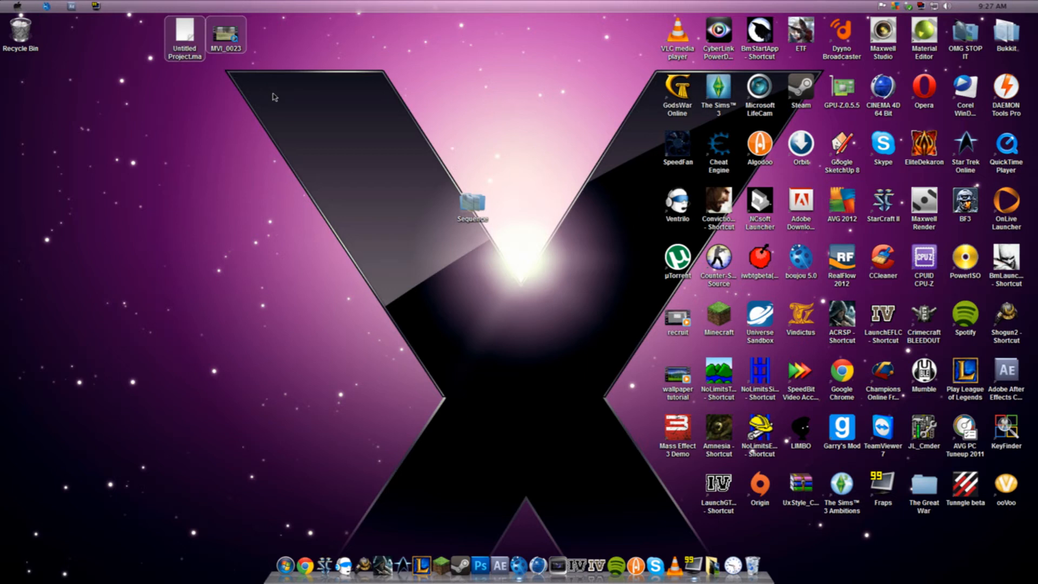
{"action": "left_click_drag", "start_coordinate": [276, 79], "coordinate": [513, 33]}
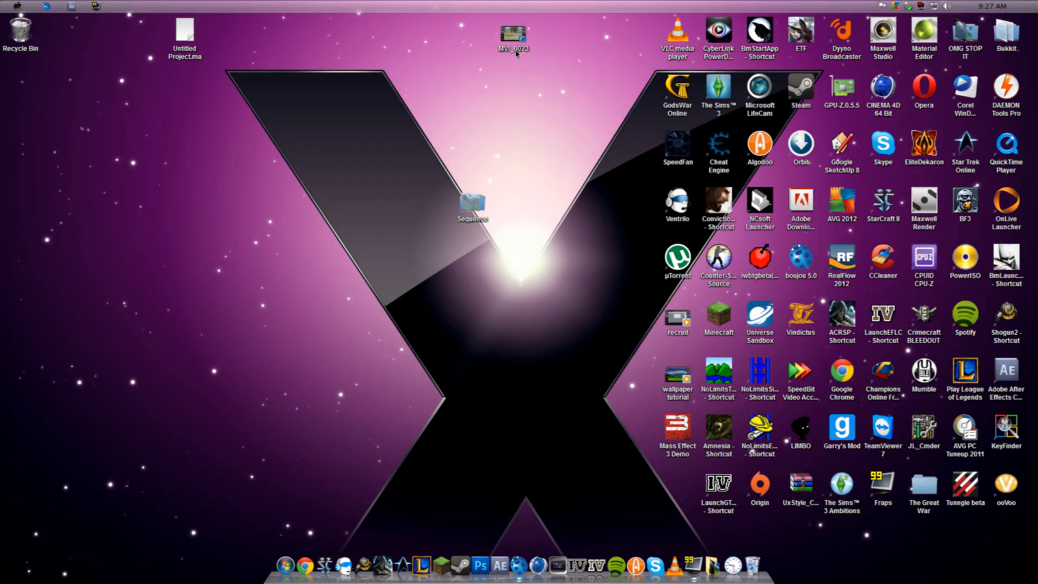
{"action": "mouse_move", "coordinate": [587, 115]}
{"action": "left_mouse_down"}
{"action": "mouse_move", "coordinate": [473, 13]}
{"action": "mouse_move", "coordinate": [503, 72]}
{"action": "mouse_move", "coordinate": [559, 111]}
{"action": "left_mouse_up"}
{"action": "left_click", "coordinate": [204, 40]}
{"action": "left_click", "coordinate": [508, 36]}
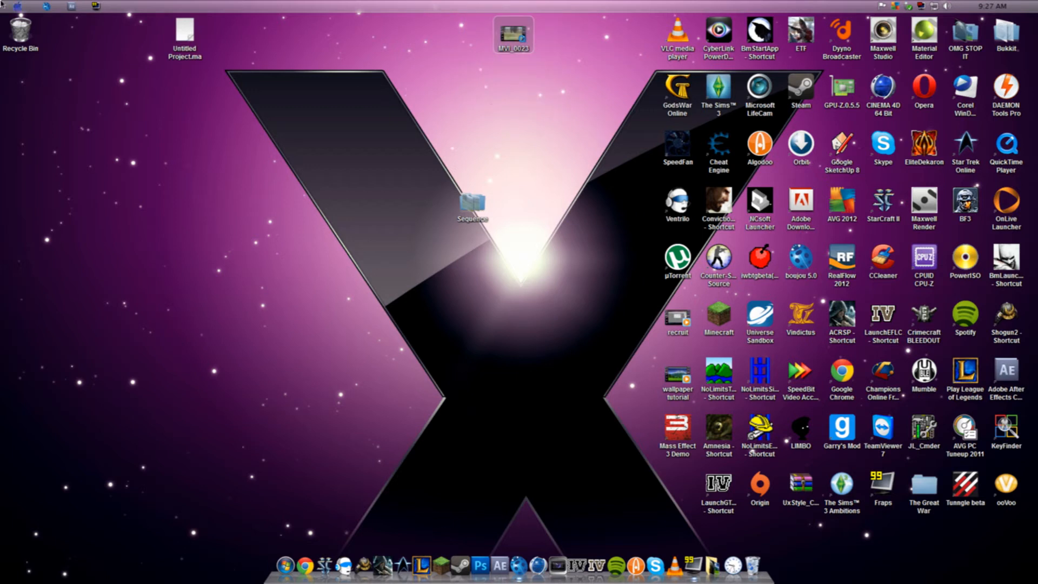
{"action": "left_click", "coordinate": [173, 37]}
{"action": "left_click_drag", "start_coordinate": [215, 84], "coordinate": [123, 2]}
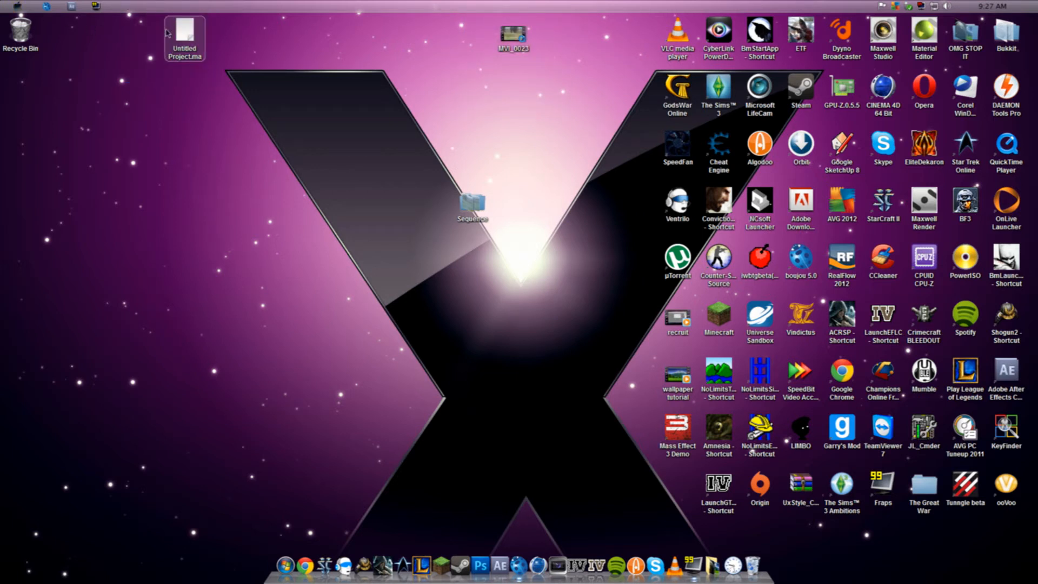
{"action": "left_click_drag", "start_coordinate": [438, 148], "coordinate": [532, 223]}
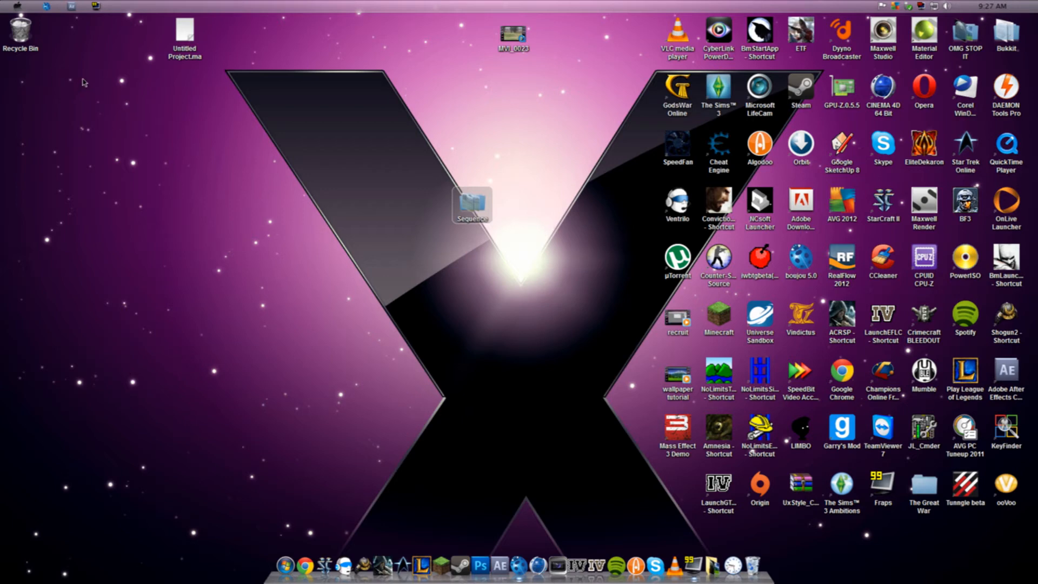
- Switch back to boujou and start exporting the image sequence
{"action": "mouse_move", "coordinate": [54, 7]}
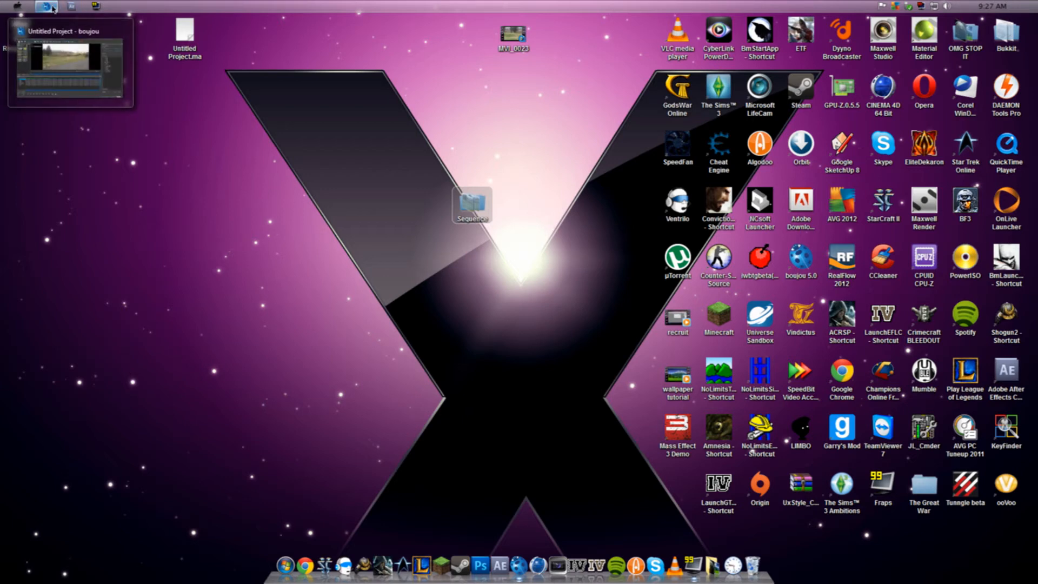
{"action": "left_click", "coordinate": [54, 8]}
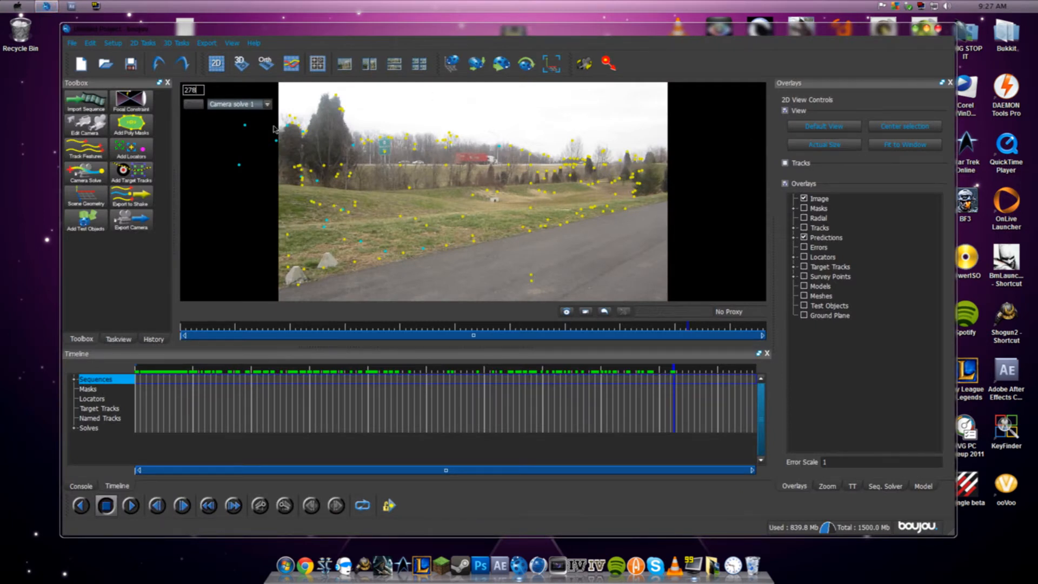
{"action": "left_click", "coordinate": [208, 43]}
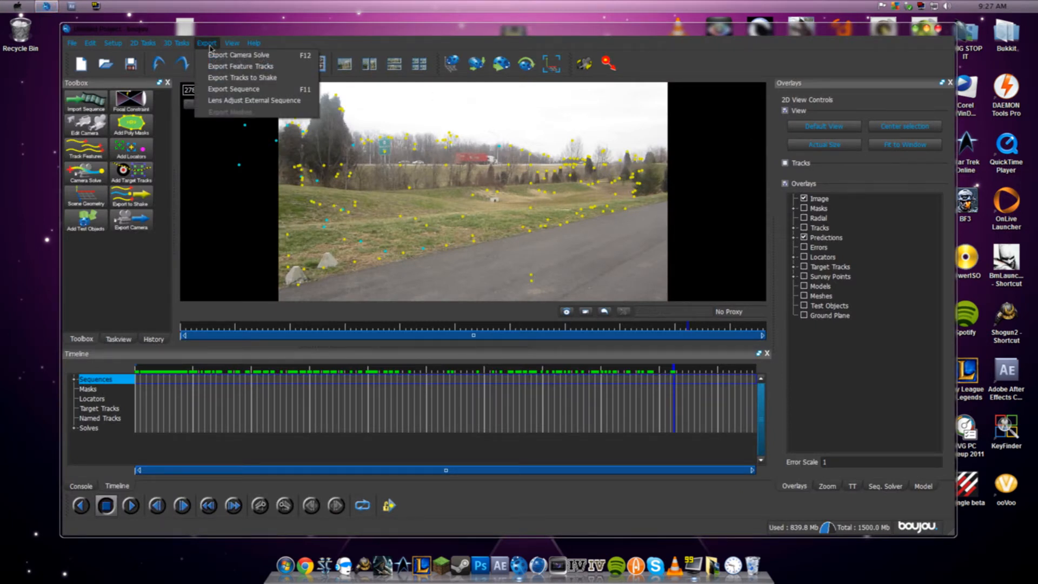
{"action": "left_click", "coordinate": [236, 90]}
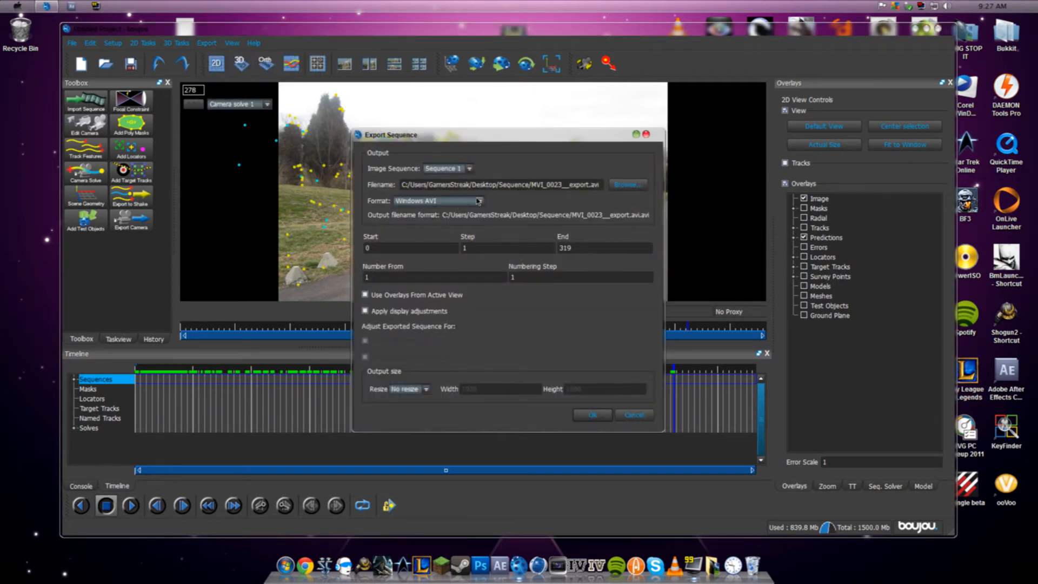
- Set the export destination to the desktop with the file name hello, and export Sequence 1 as a Windows AVI
{"action": "left_click", "coordinate": [620, 192]}
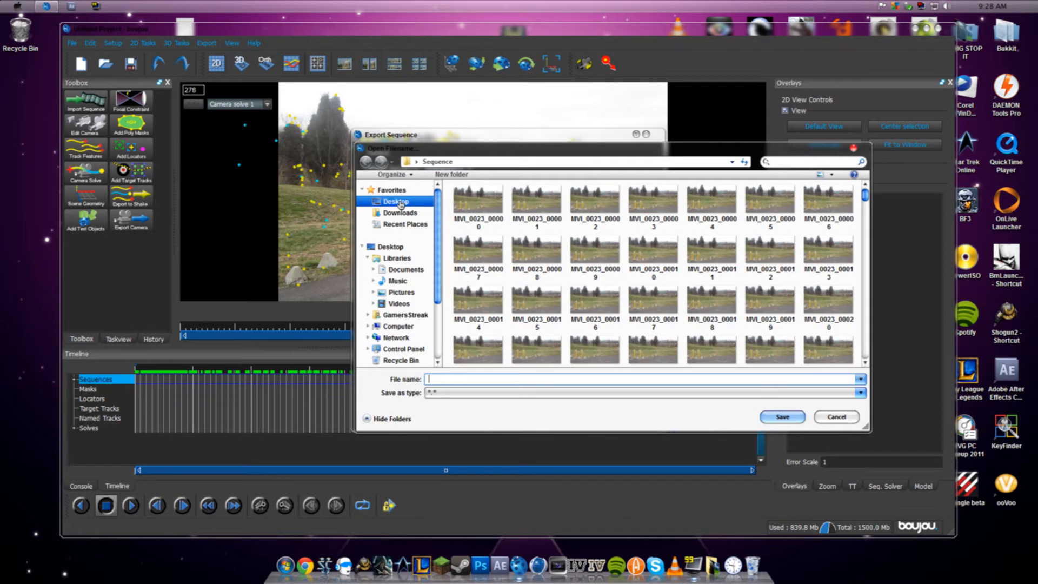
{"action": "left_click", "coordinate": [400, 203]}
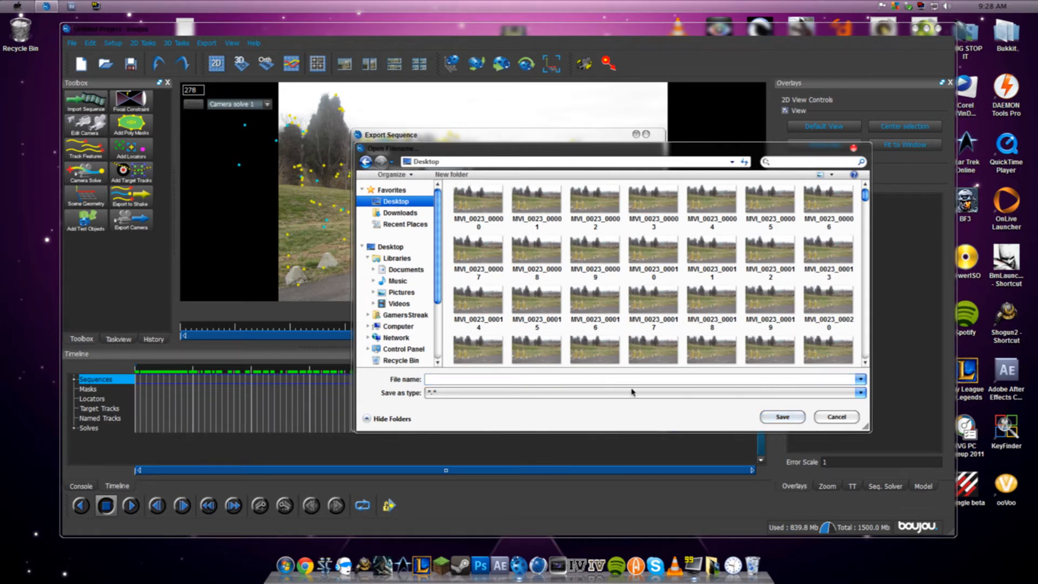
{"action": "left_click_drag", "start_coordinate": [438, 221], "coordinate": [442, 263]}
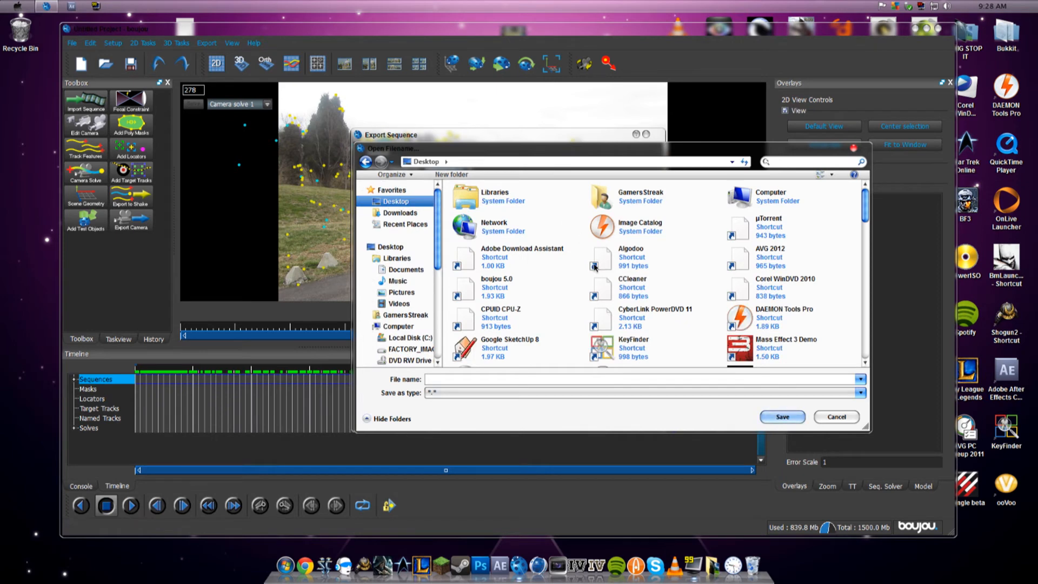
{"action": "type", "text": "hello"}
{"action": "key", "text": "Return"}
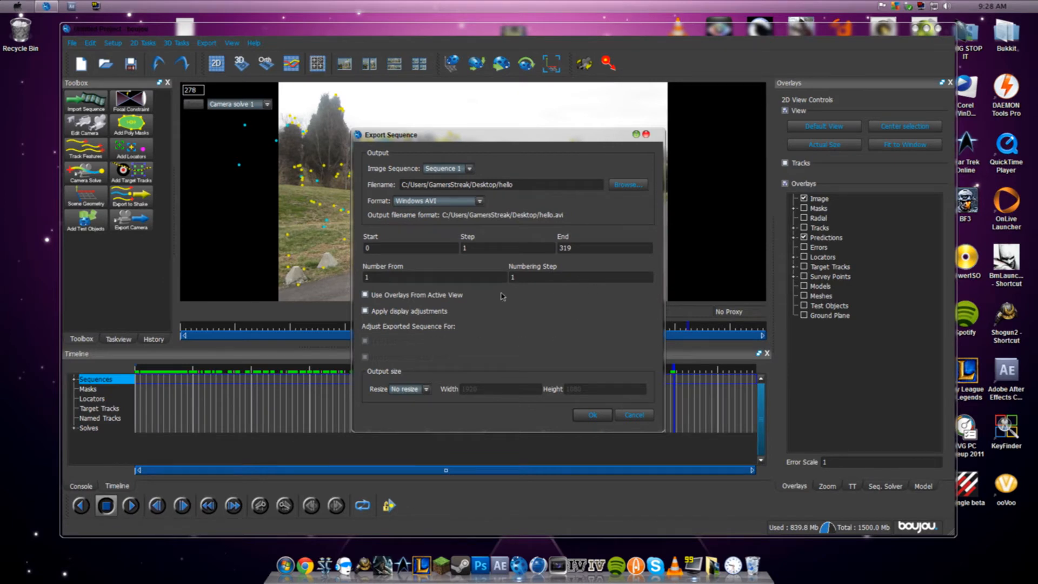
{"action": "left_click", "coordinate": [592, 415]}
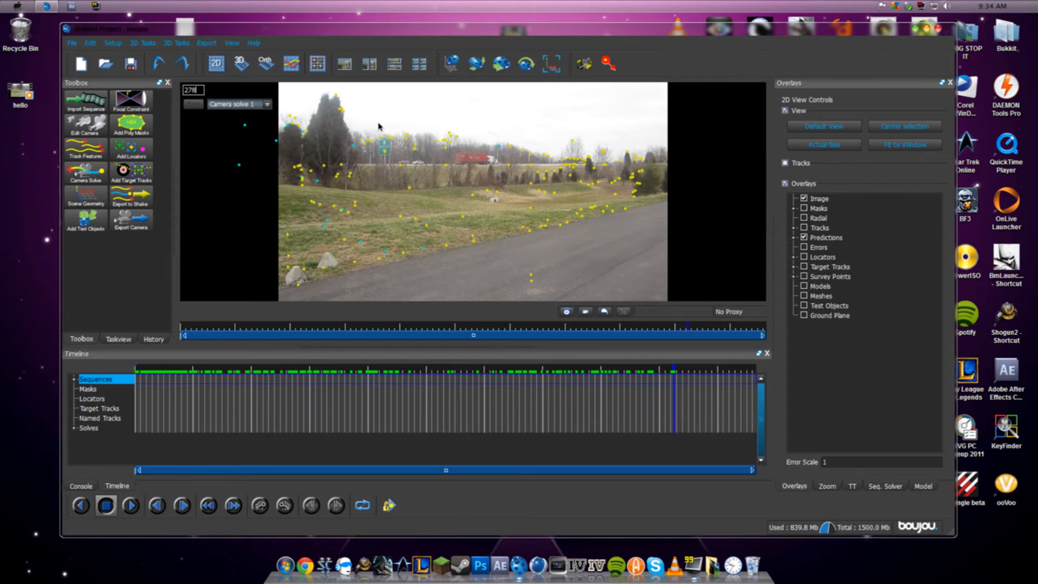
{"action": "left_click", "coordinate": [212, 46]}
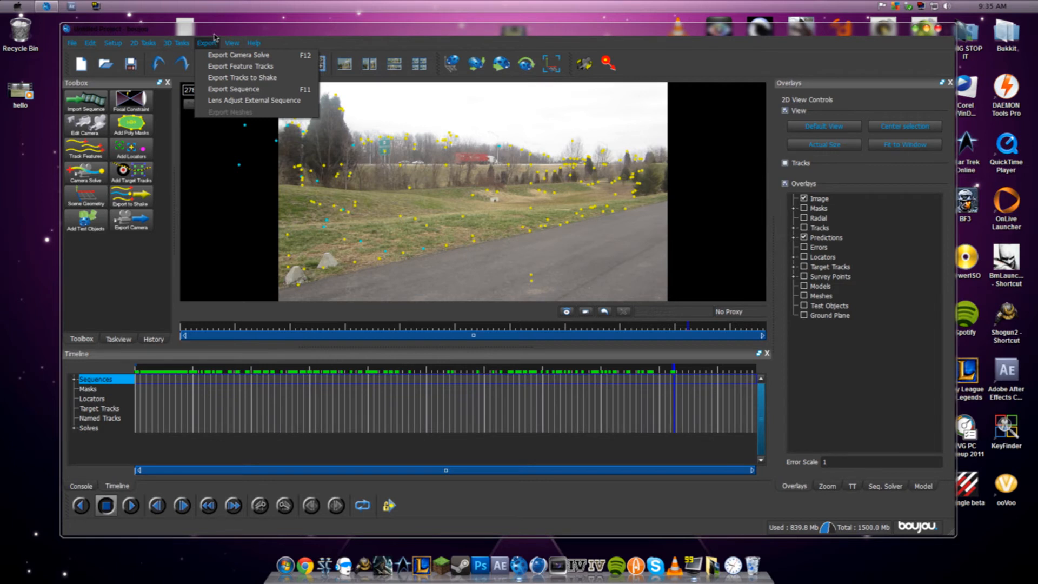
{"action": "left_click", "coordinate": [214, 36]}
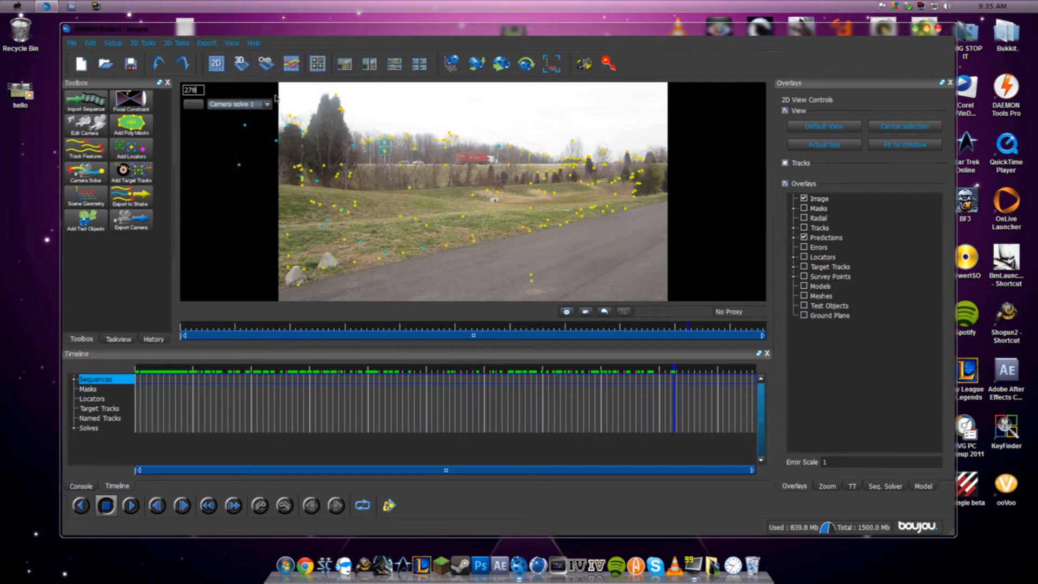
{"action": "left_click", "coordinate": [208, 44]}
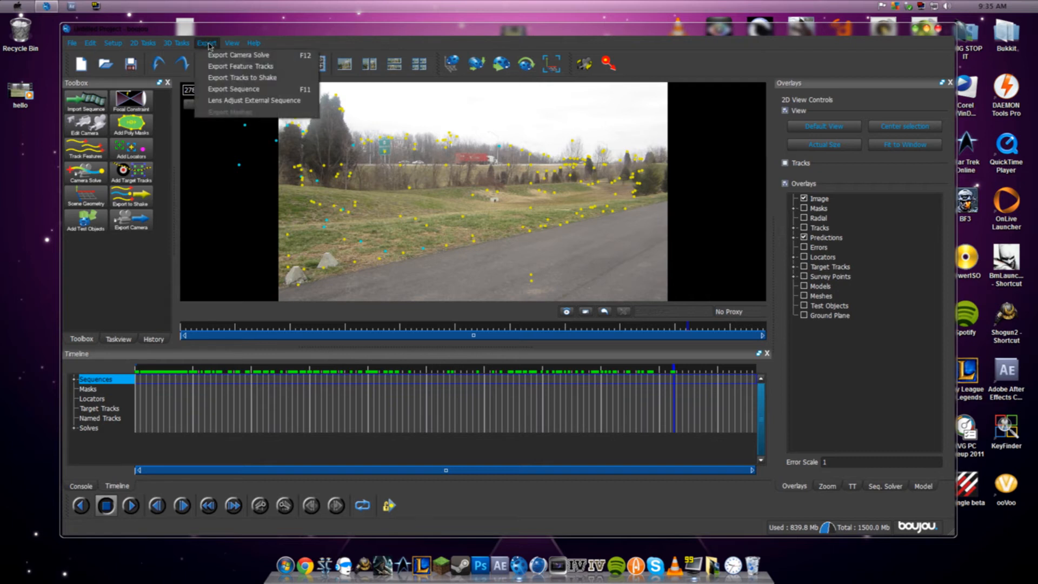
{"action": "left_click", "coordinate": [269, 27]}
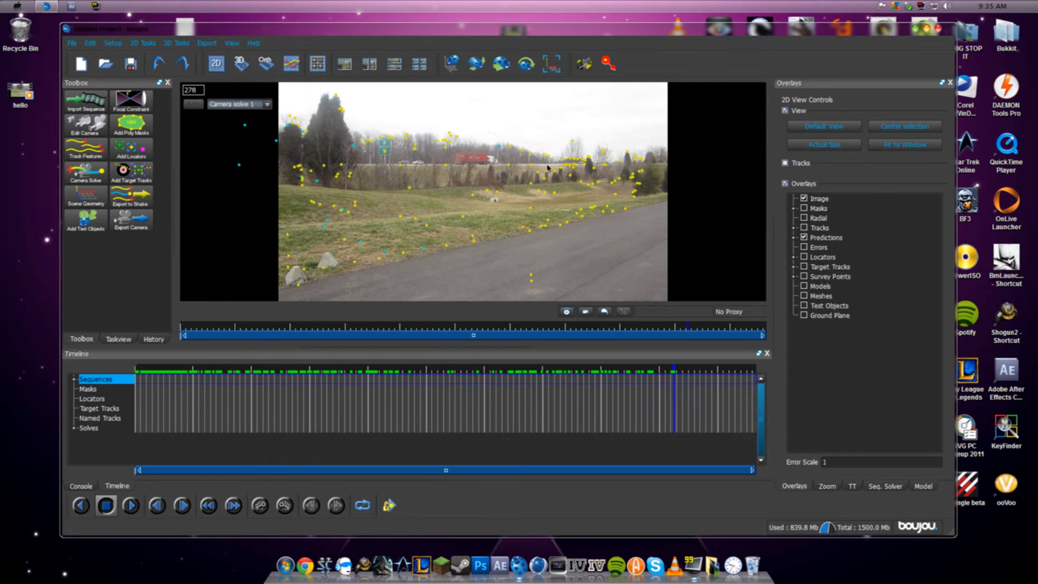
- Minimize boujou, move the hello video beside Untitled Project.ma on the desktop, and select both files
{"action": "left_click", "coordinate": [915, 30]}
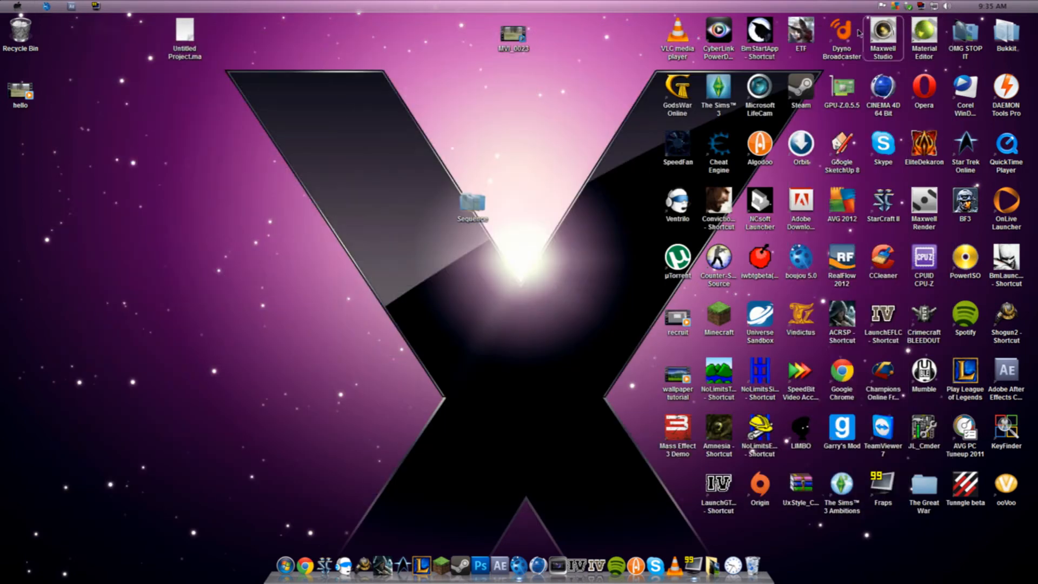
{"action": "left_click_drag", "start_coordinate": [21, 91], "coordinate": [239, 53]}
{"action": "left_click_drag", "start_coordinate": [272, 118], "coordinate": [156, 13]}
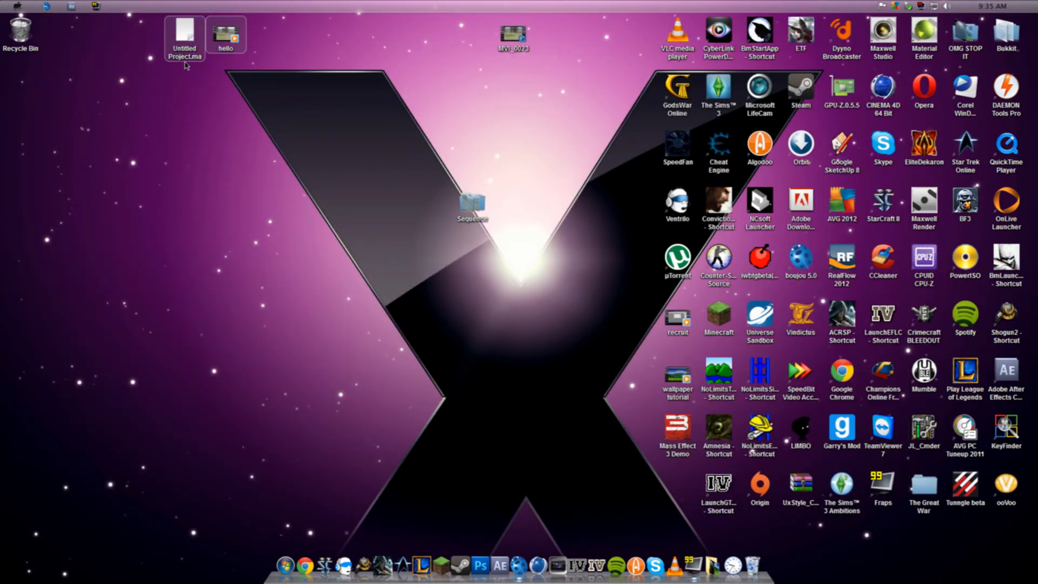
- Switch to After Effects, maximize its window, and start importing files into the project
{"action": "left_click", "coordinate": [70, 7]}
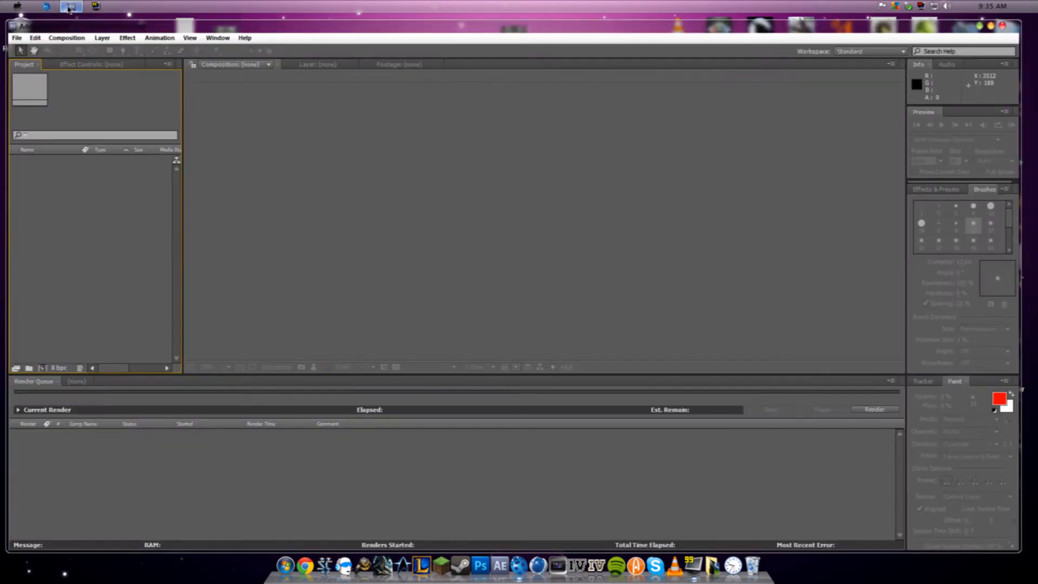
{"action": "left_click", "coordinate": [991, 27]}
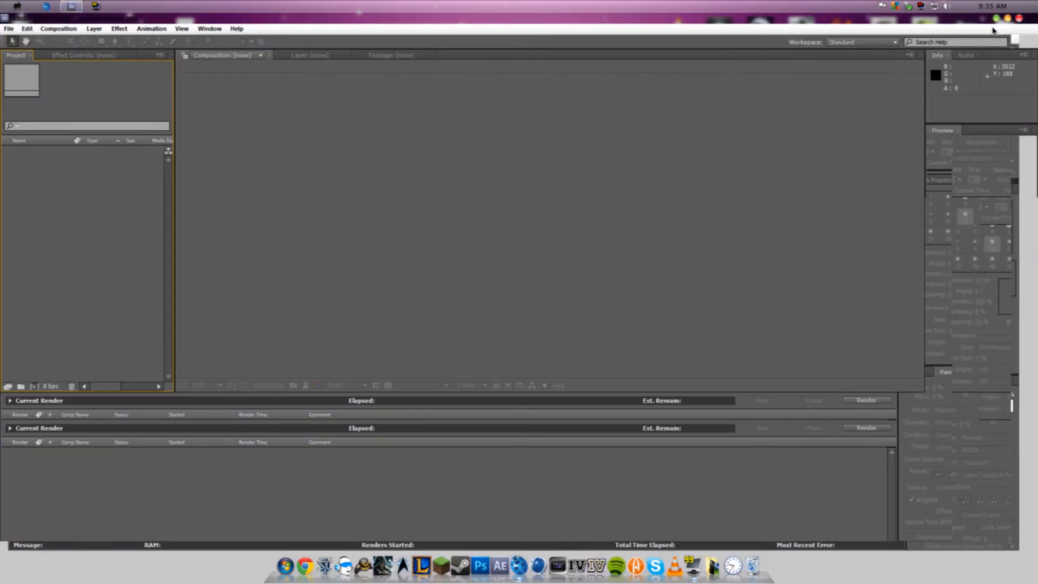
{"action": "right_click", "coordinate": [61, 195]}
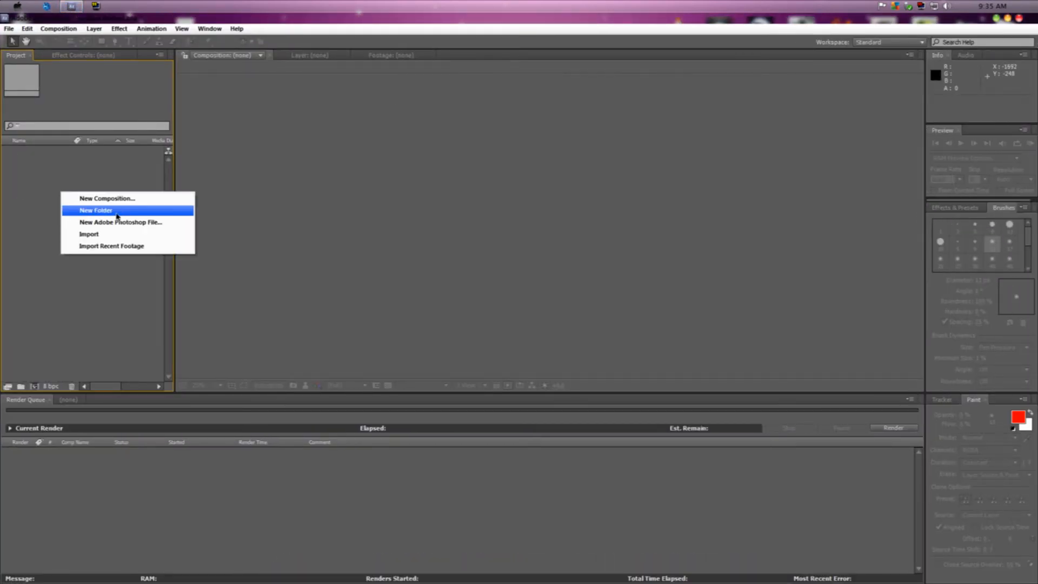
{"action": "mouse_move", "coordinate": [120, 234]}
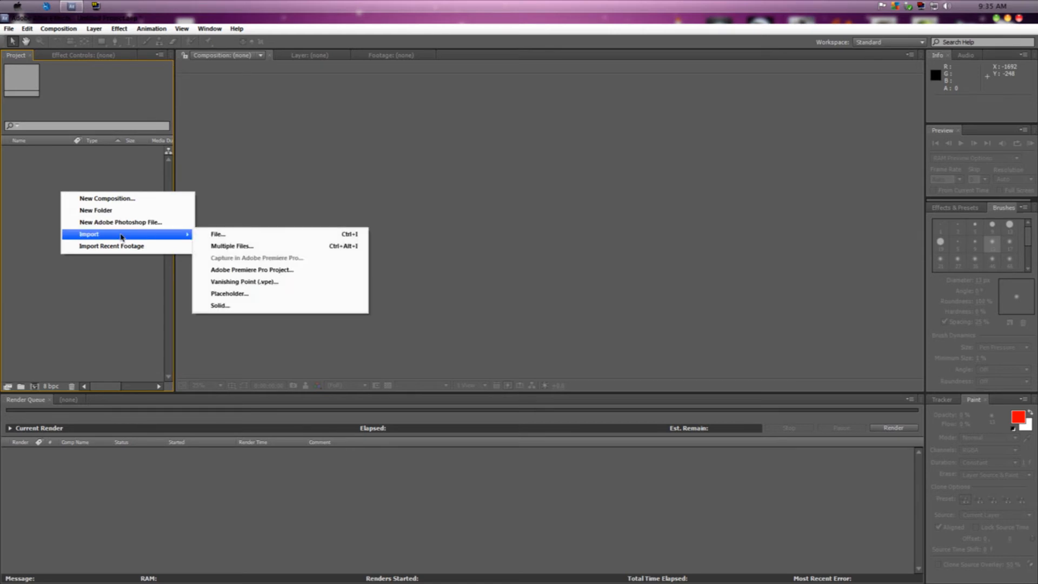
{"action": "left_click", "coordinate": [222, 235]}
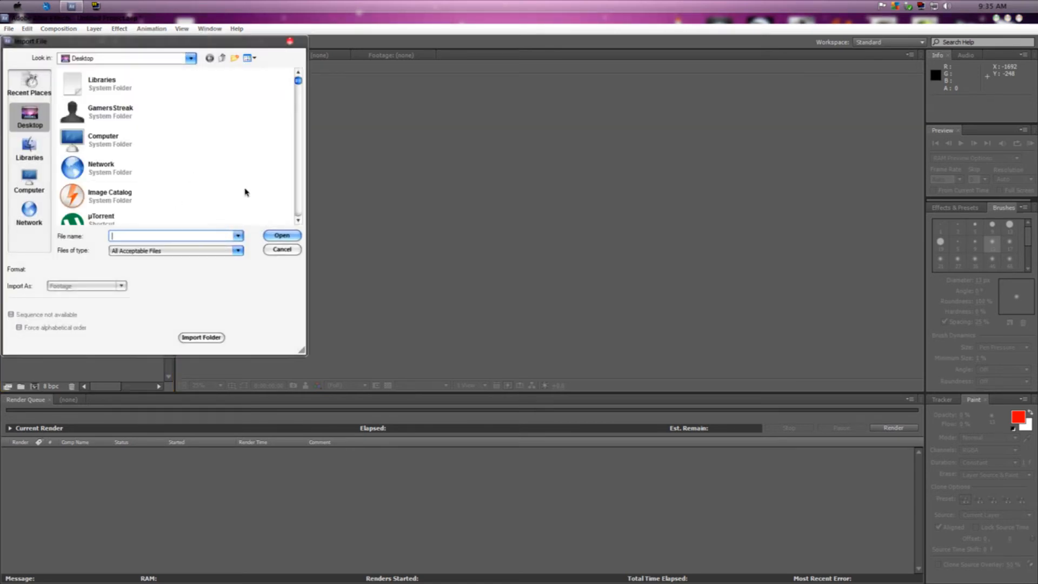
- Select both hello.avi and Untitled Project.ma on the desktop and import them as footage
{"action": "scroll", "coordinate": [299, 91], "scroll_direction": "down", "scroll_amount": 3}
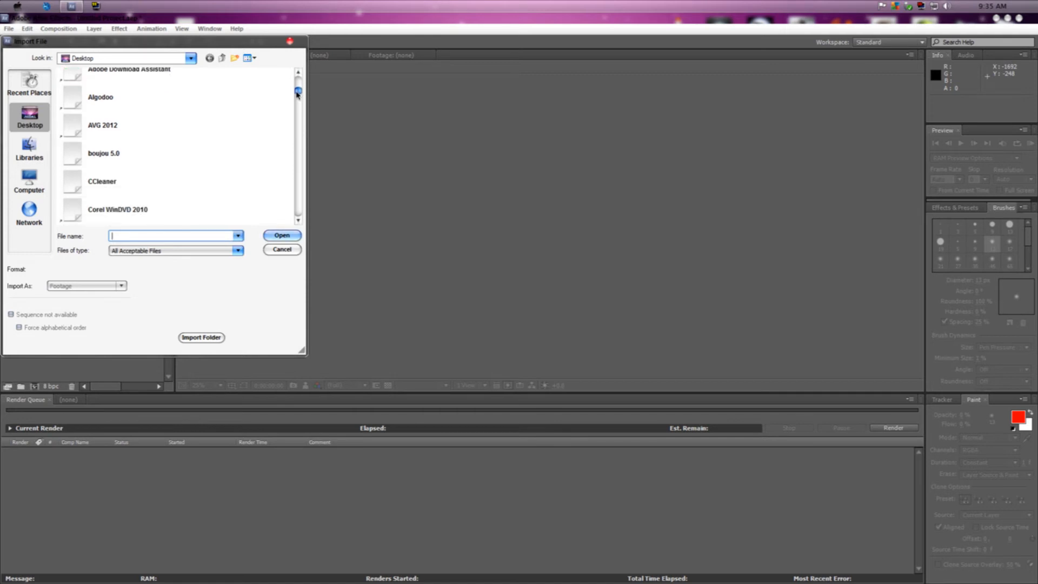
{"action": "left_click_drag", "start_coordinate": [297, 96], "coordinate": [302, 180]}
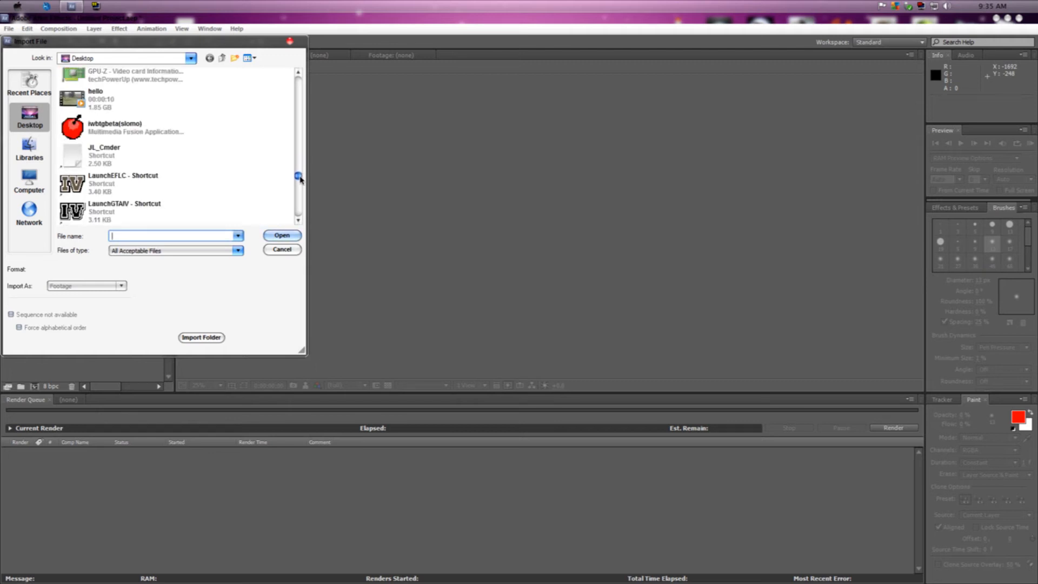
{"action": "left_click", "coordinate": [120, 103]}
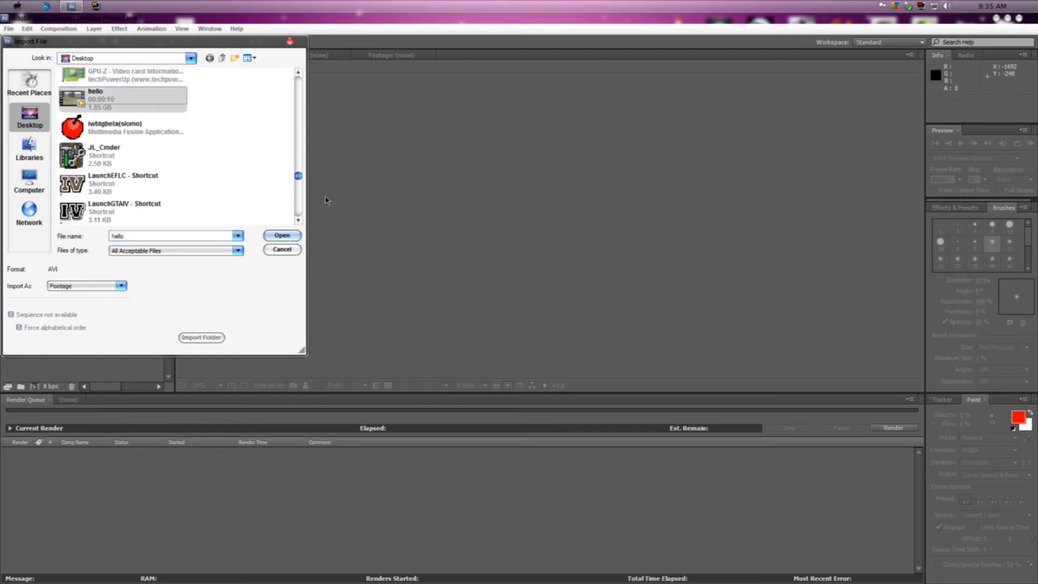
{"action": "left_click_drag", "start_coordinate": [298, 182], "coordinate": [296, 221]}
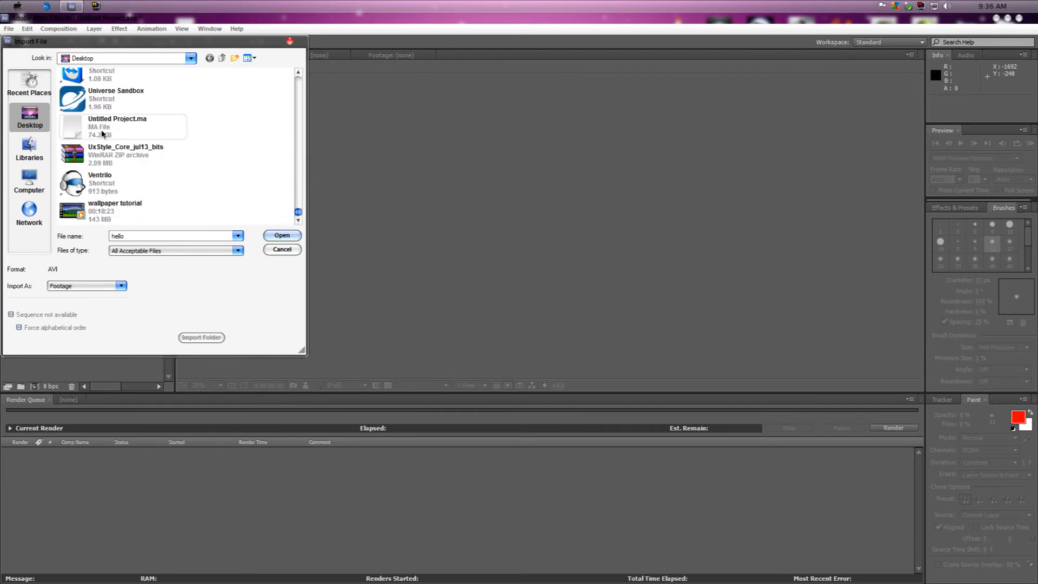
{"action": "left_click", "coordinate": [138, 127], "text": "ctrl"}
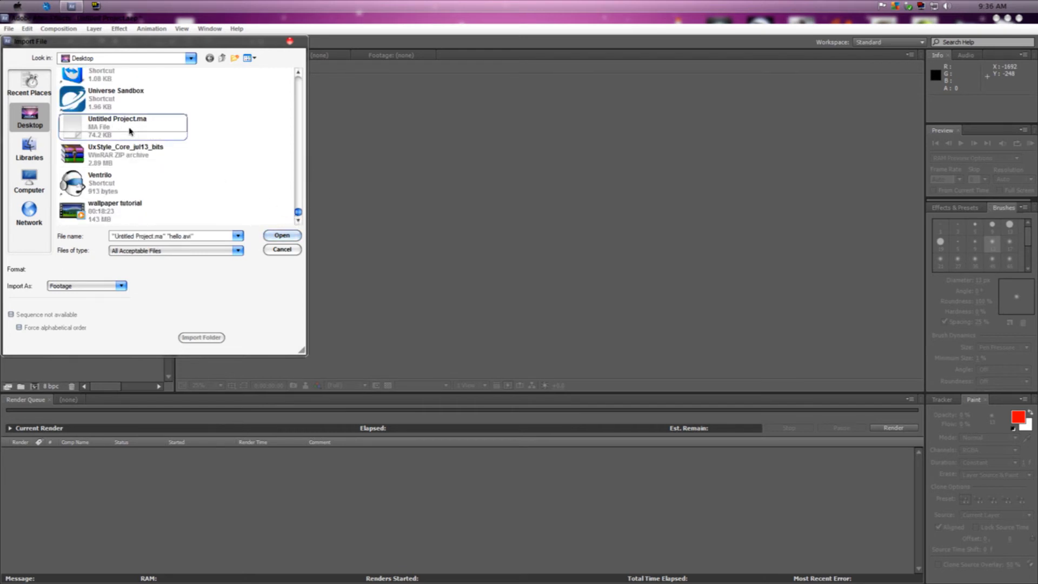
{"action": "left_click", "coordinate": [282, 236]}
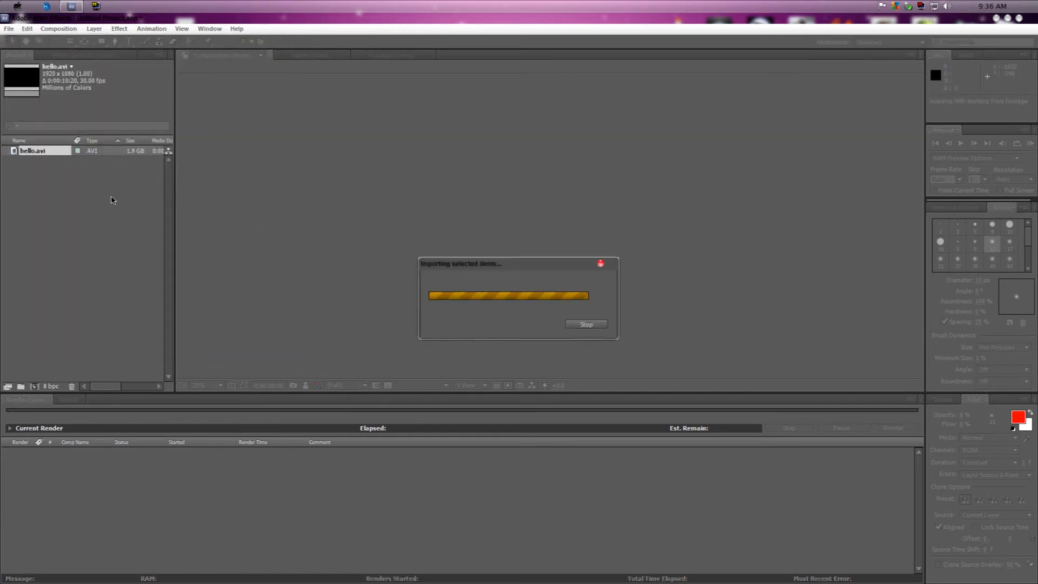
- Open the Untitled Project composition and add hello.avi as the top layer, above the tracking nulls
{"action": "left_click", "coordinate": [41, 174]}
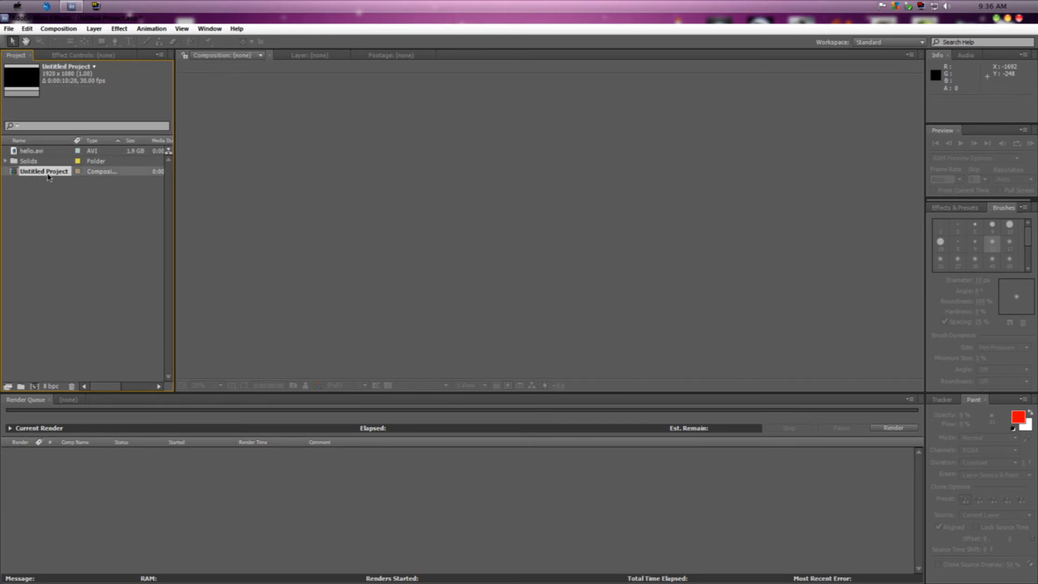
{"action": "double_click", "coordinate": [47, 172]}
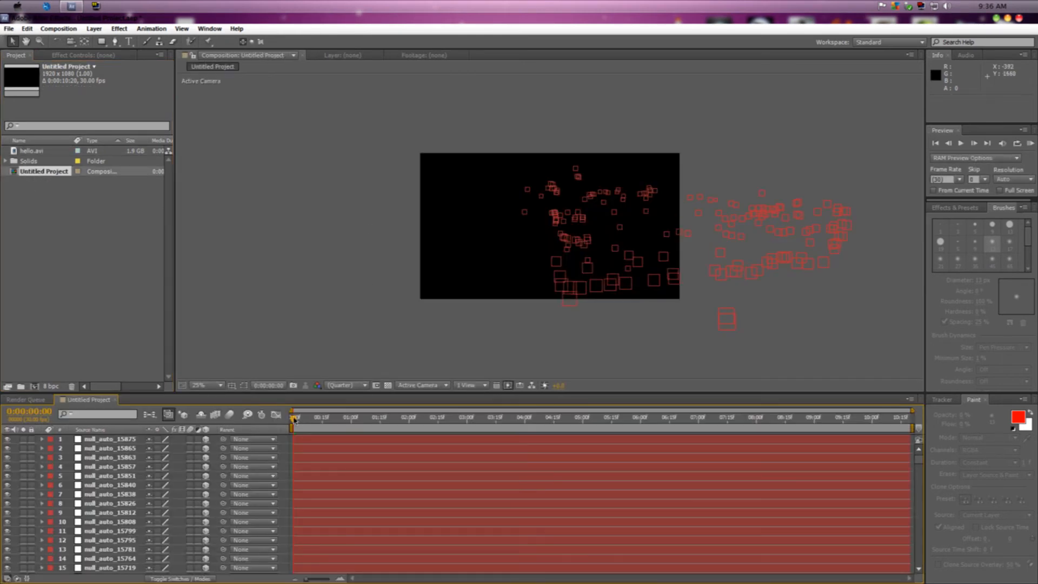
{"action": "mouse_move", "coordinate": [296, 423]}
{"action": "left_mouse_down"}
{"action": "mouse_move", "coordinate": [352, 423]}
{"action": "mouse_move", "coordinate": [293, 425]}
{"action": "left_mouse_up"}
{"action": "left_click_drag", "start_coordinate": [50, 151], "coordinate": [103, 435]}
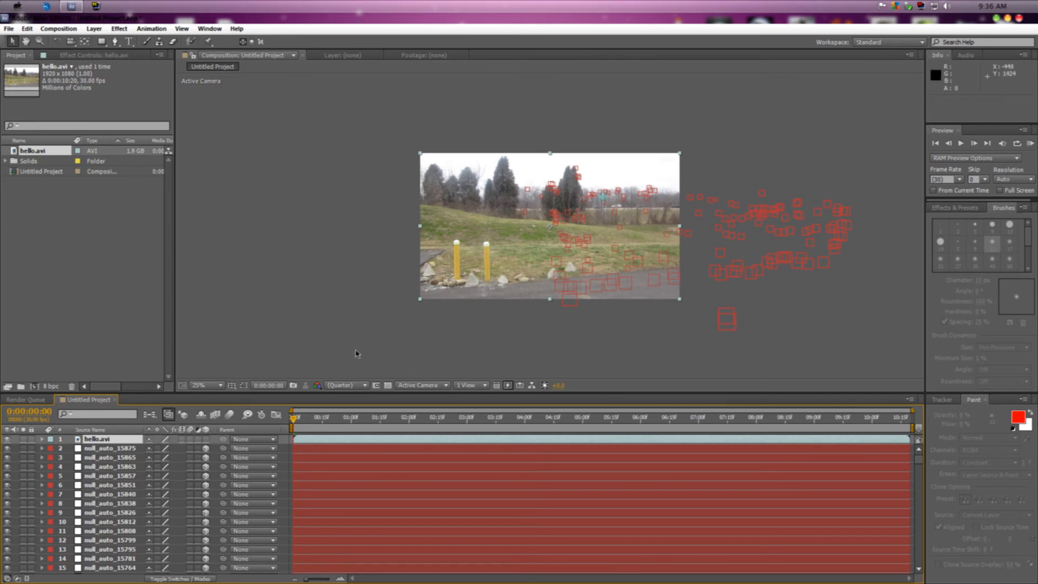
- Scrub through the composition to check how the tracking nulls follow hello.avi, and return to the first frame
{"action": "left_click", "coordinate": [306, 421]}
{"action": "left_click_drag", "start_coordinate": [315, 426], "coordinate": [333, 430]}
{"action": "left_click", "coordinate": [342, 431]}
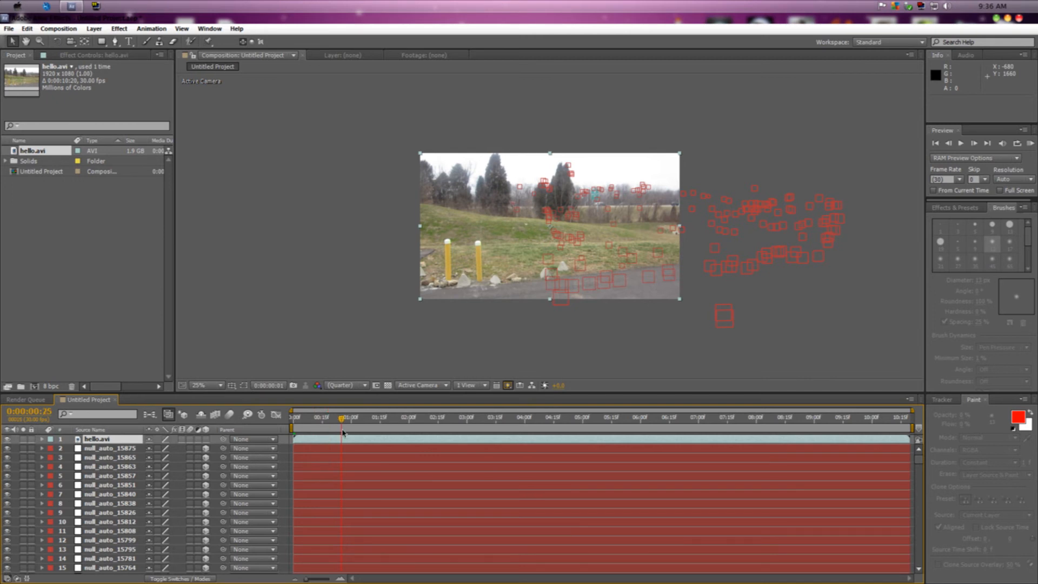
{"action": "left_click_drag", "start_coordinate": [345, 421], "coordinate": [324, 430]}
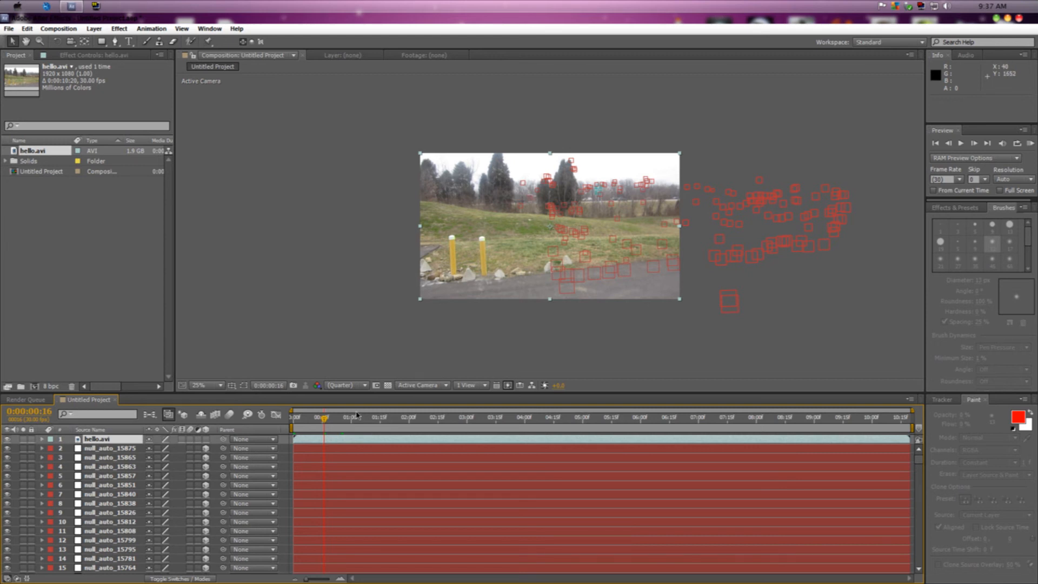
{"action": "left_click_drag", "start_coordinate": [324, 421], "coordinate": [355, 422]}
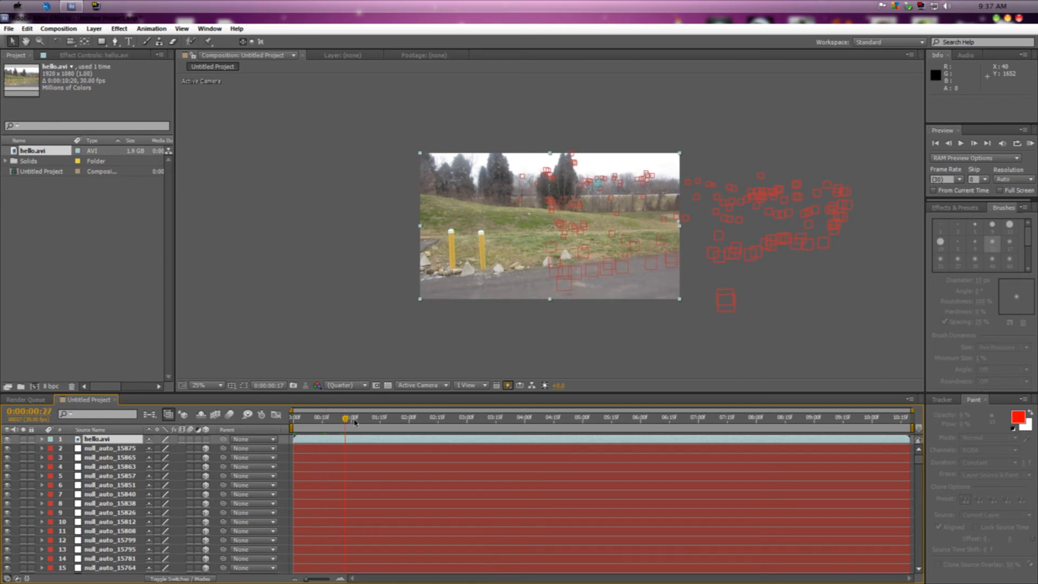
{"action": "left_click", "coordinate": [531, 432]}
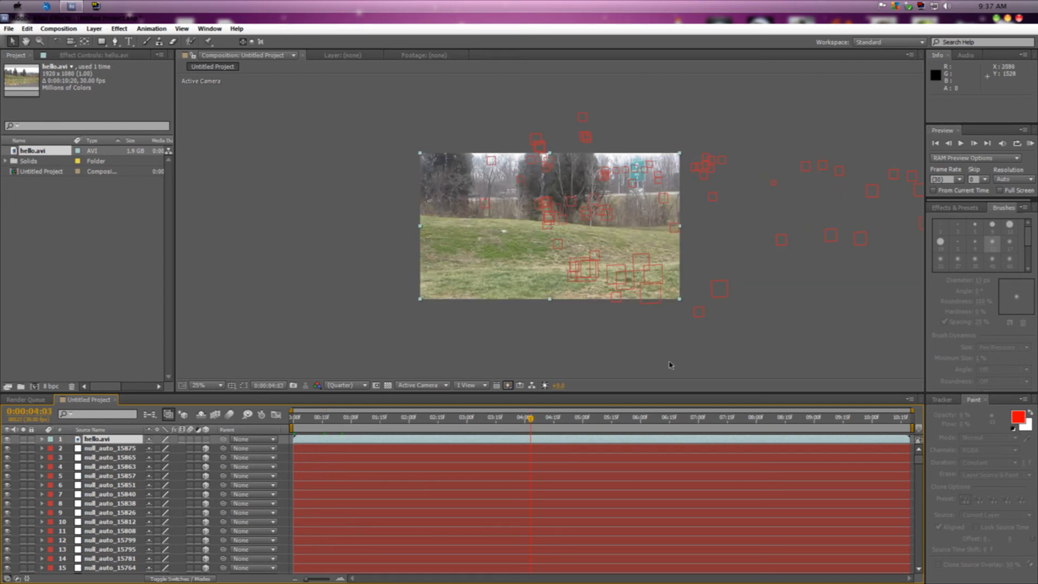
{"action": "left_click_drag", "start_coordinate": [532, 421], "coordinate": [574, 429]}
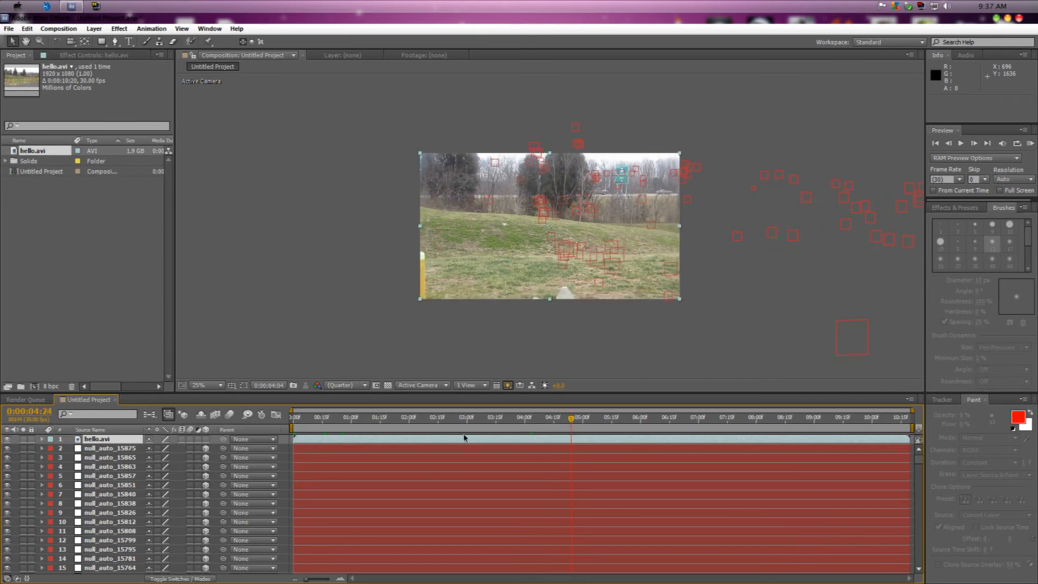
{"action": "left_click", "coordinate": [290, 427]}
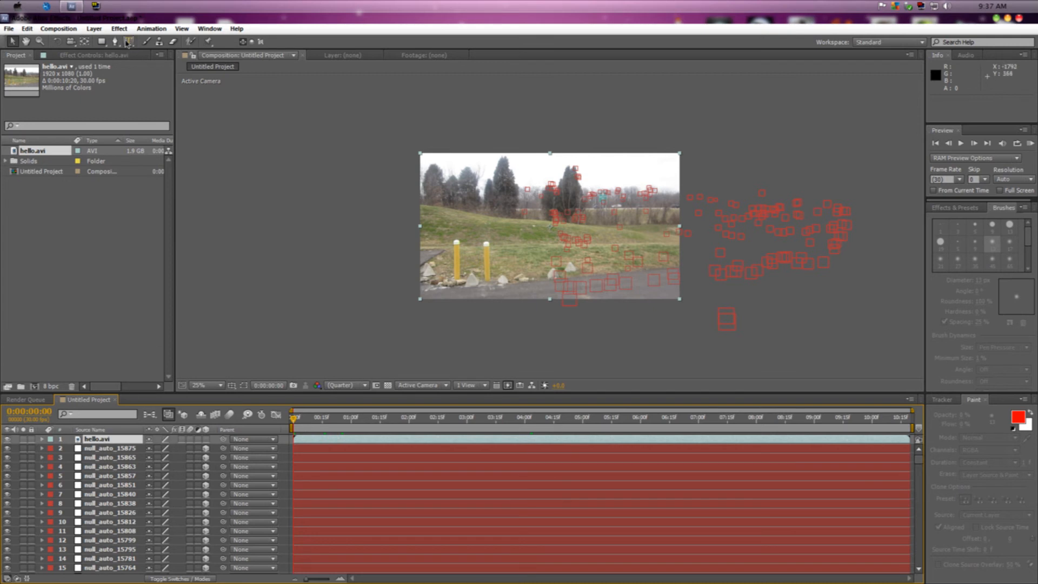
- Restore down and minimize After Effects, and open the OMG STOP IT folder on the desktop
{"action": "left_click", "coordinate": [1008, 19]}
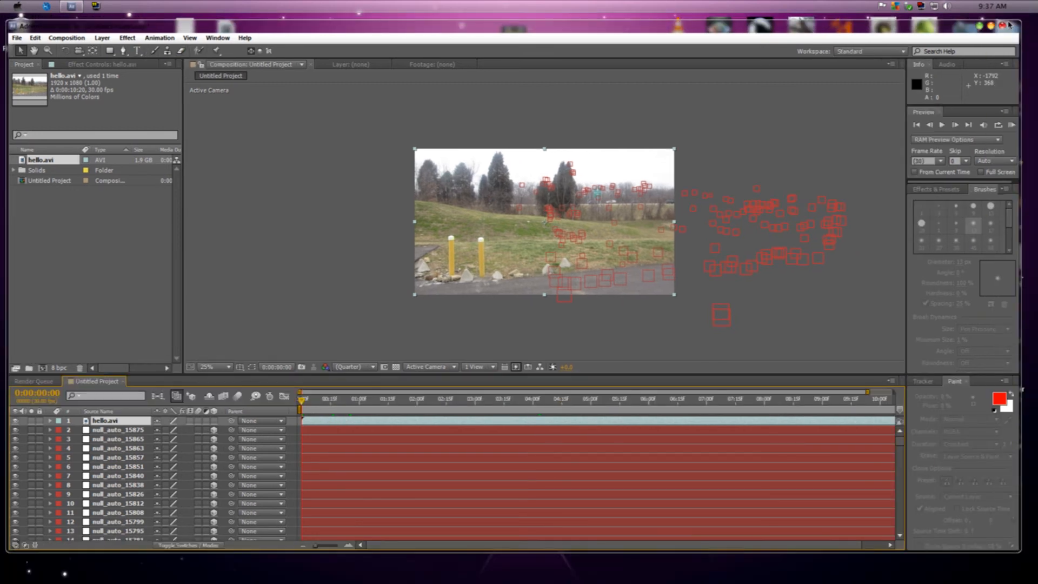
{"action": "left_click", "coordinate": [981, 27]}
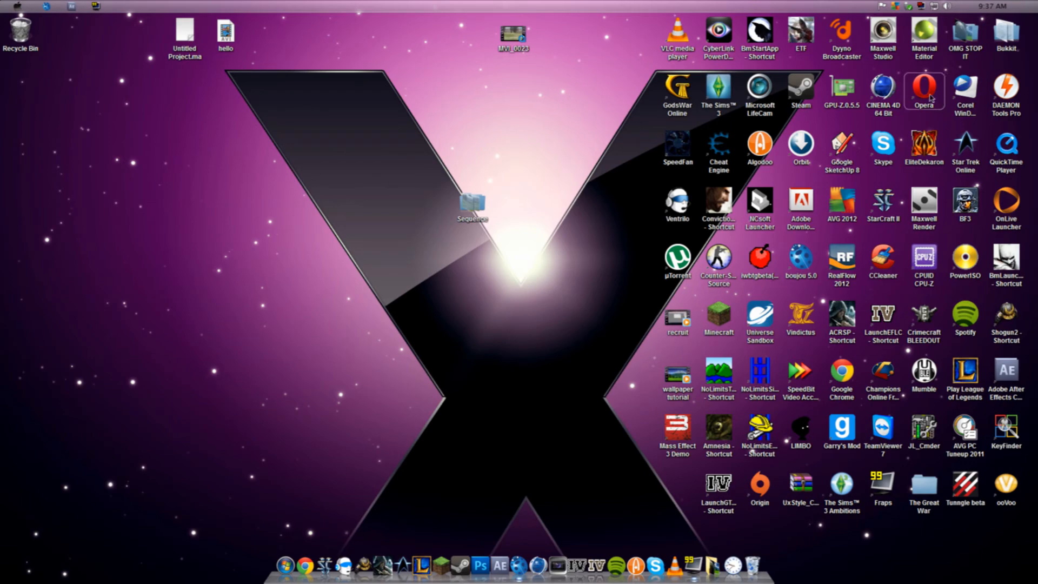
{"action": "double_click", "coordinate": [967, 43]}
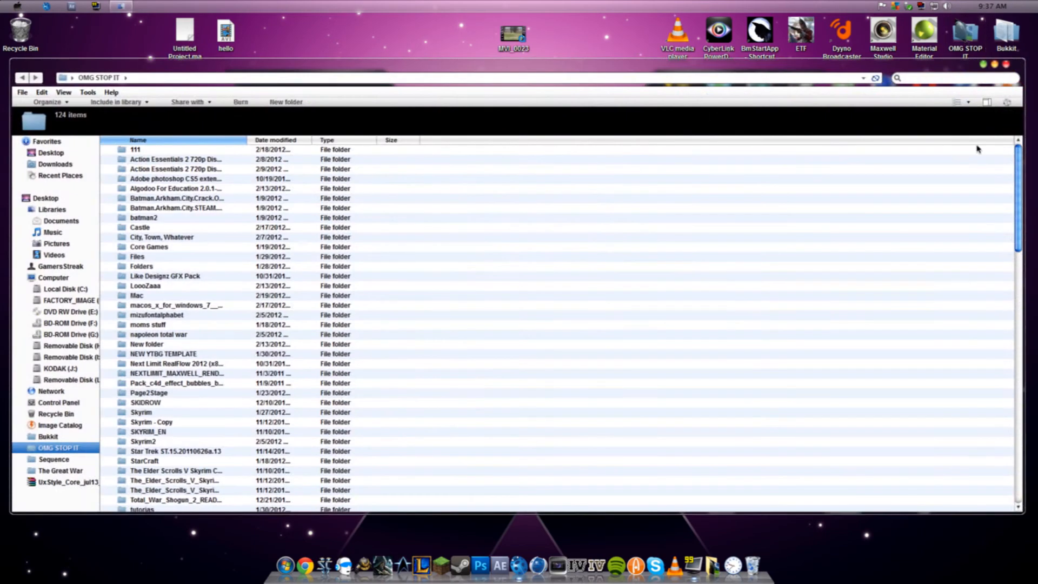
- Look through the folder for a suitable picture, previewing image files from df to the Starfield JPEG
{"action": "left_click_drag", "start_coordinate": [1019, 168], "coordinate": [1007, 442]}
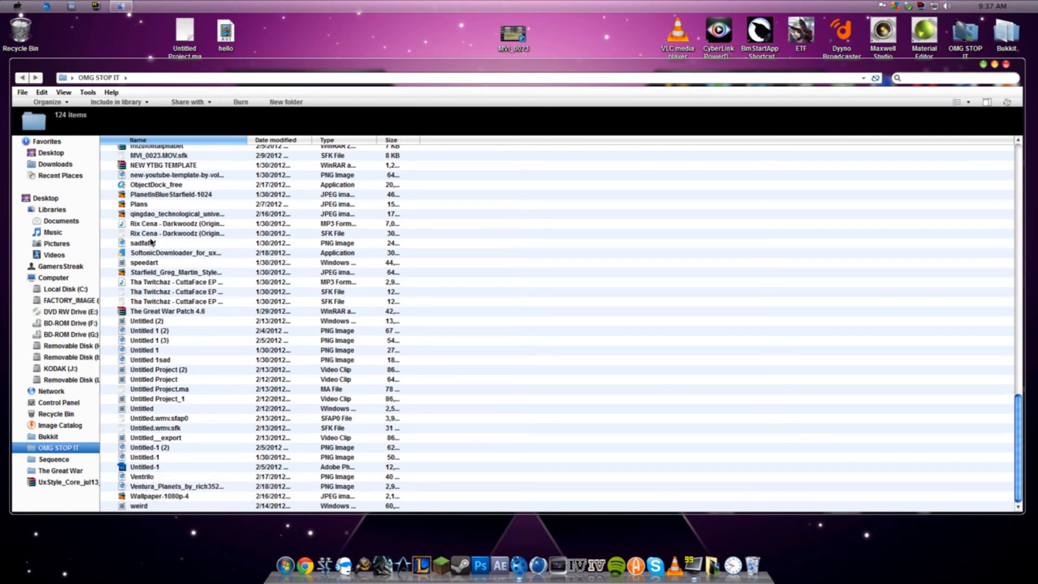
{"action": "scroll", "coordinate": [163, 247], "scroll_direction": "up", "scroll_amount": 1}
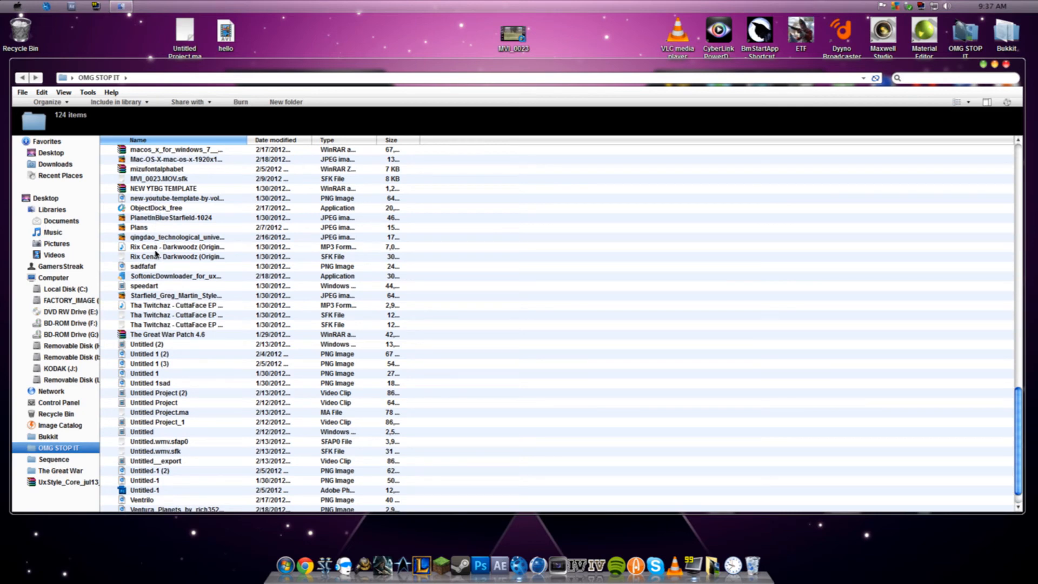
{"action": "scroll", "coordinate": [153, 268], "scroll_direction": "up", "scroll_amount": 6}
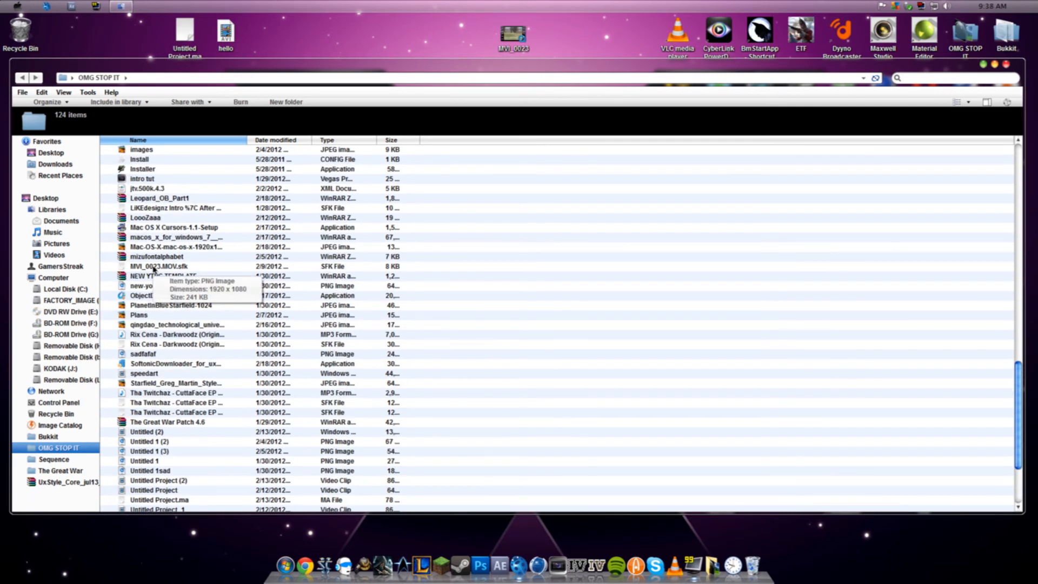
{"action": "scroll", "coordinate": [153, 268], "scroll_direction": "up", "scroll_amount": 9}
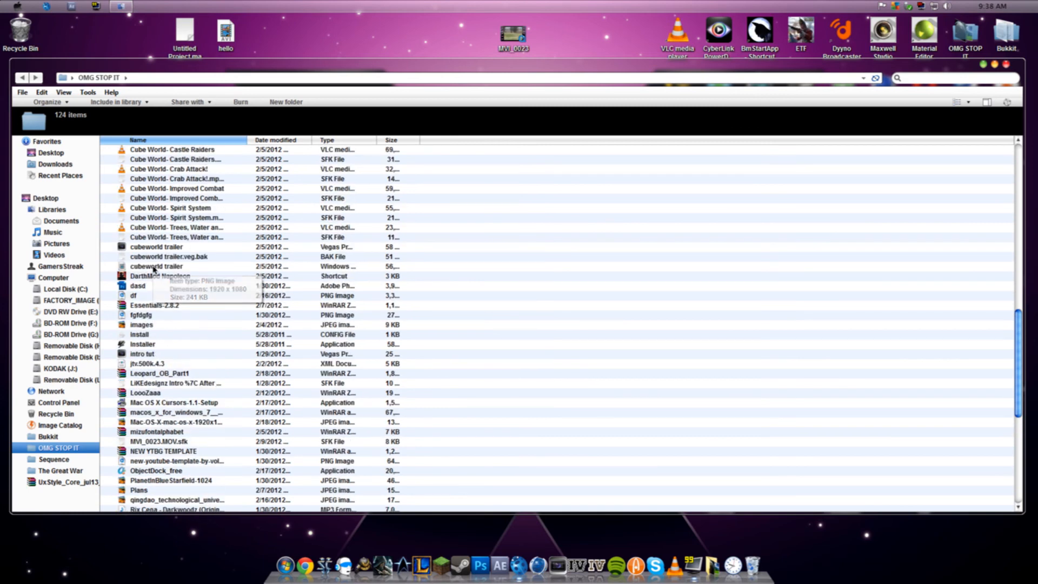
{"action": "scroll", "coordinate": [154, 268], "scroll_direction": "up", "scroll_amount": 3}
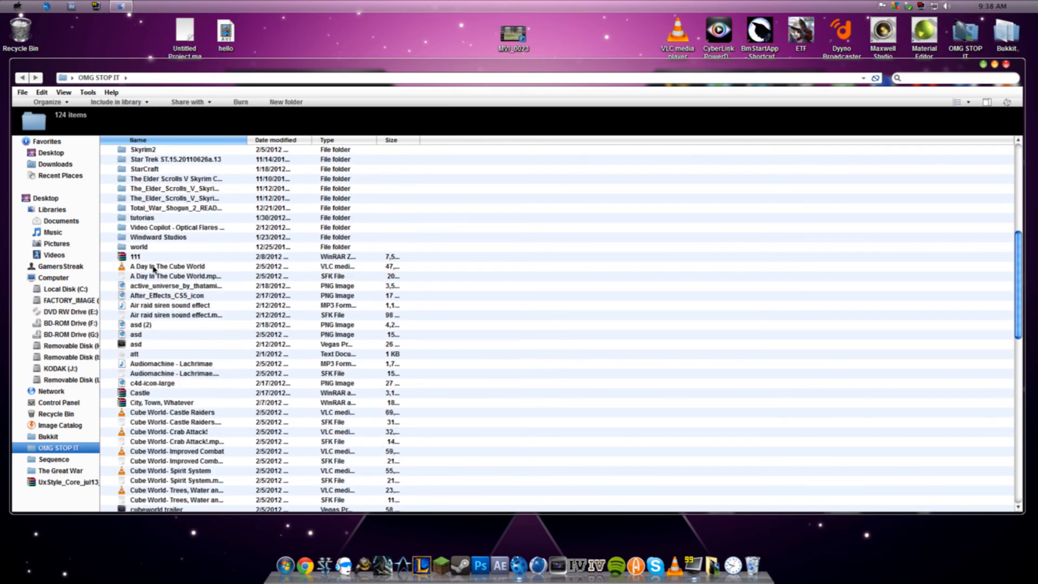
{"action": "scroll", "coordinate": [153, 286], "scroll_direction": "down", "scroll_amount": 9}
{"action": "left_click", "coordinate": [146, 302]}
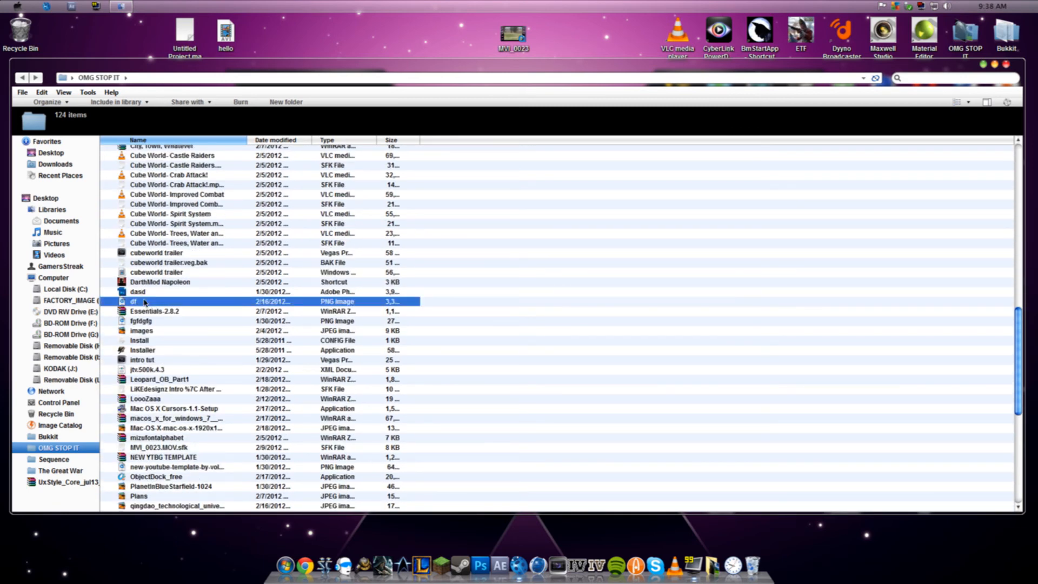
{"action": "left_click", "coordinate": [141, 323]}
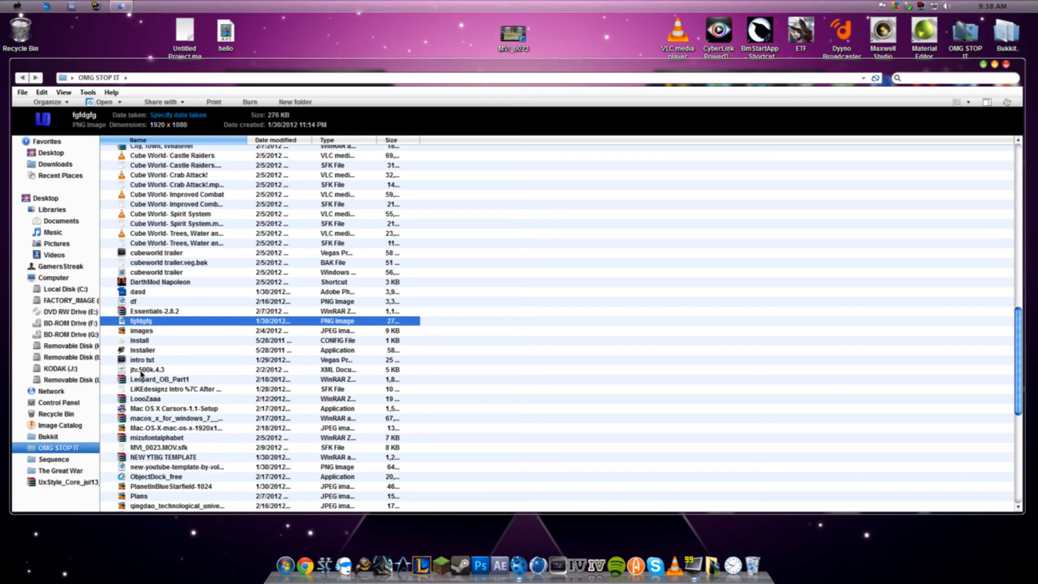
{"action": "scroll", "coordinate": [141, 357], "scroll_direction": "down", "scroll_amount": 1}
{"action": "left_click", "coordinate": [141, 302]}
{"action": "scroll", "coordinate": [141, 302], "scroll_direction": "down", "scroll_amount": 2}
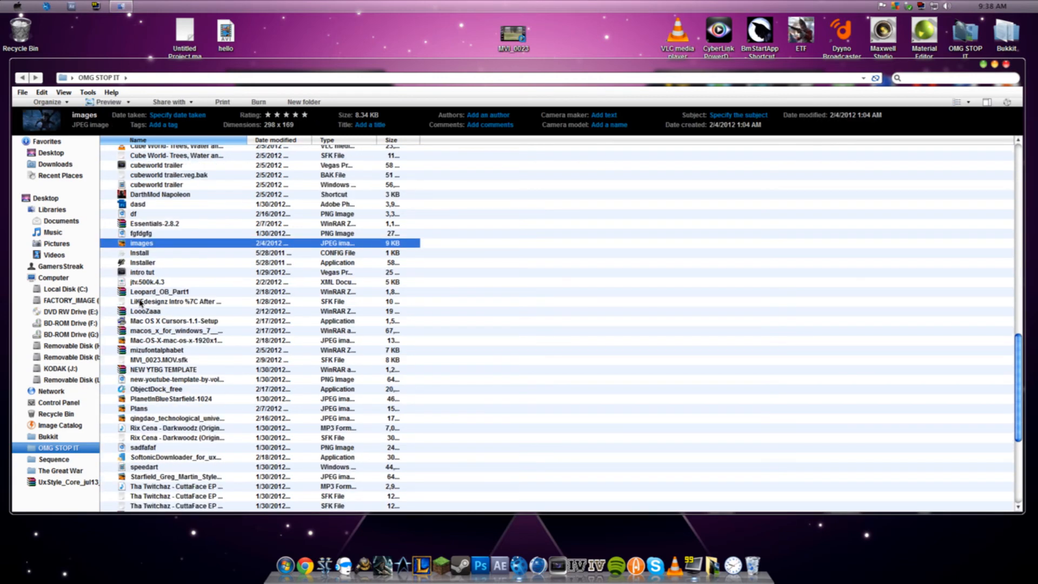
{"action": "scroll", "coordinate": [140, 302], "scroll_direction": "down", "scroll_amount": 1}
{"action": "left_click", "coordinate": [144, 313]}
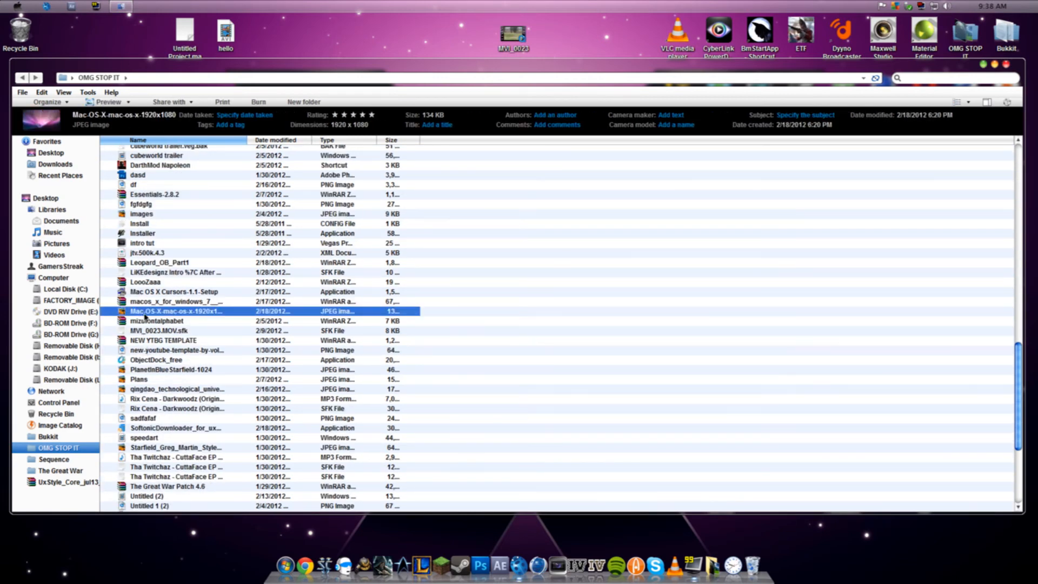
{"action": "scroll", "coordinate": [145, 316], "scroll_direction": "down", "scroll_amount": 2}
{"action": "left_click", "coordinate": [150, 315]}
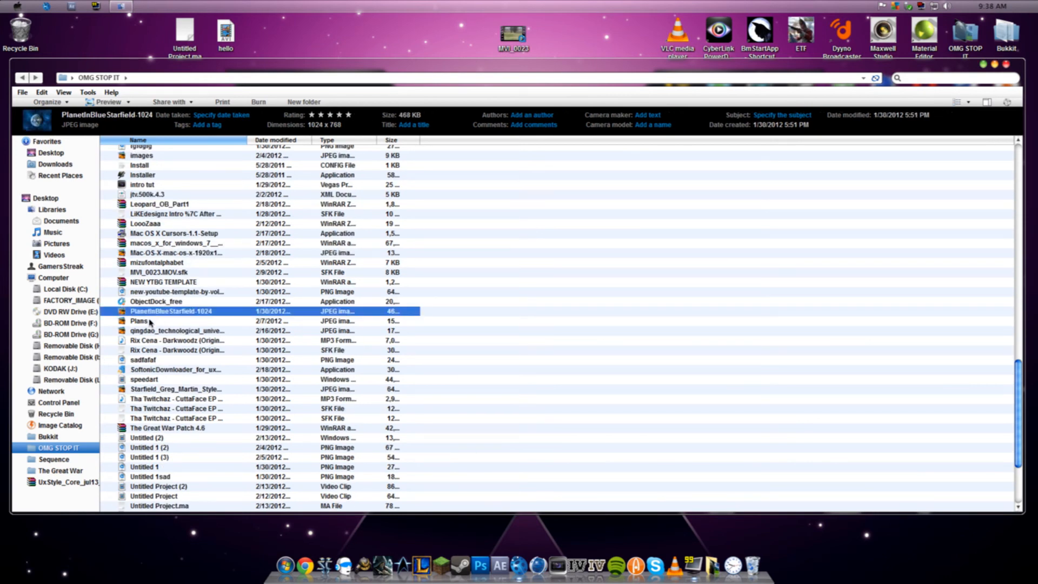
{"action": "left_click", "coordinate": [153, 330]}
{"action": "scroll", "coordinate": [154, 329], "scroll_direction": "down", "scroll_amount": 2}
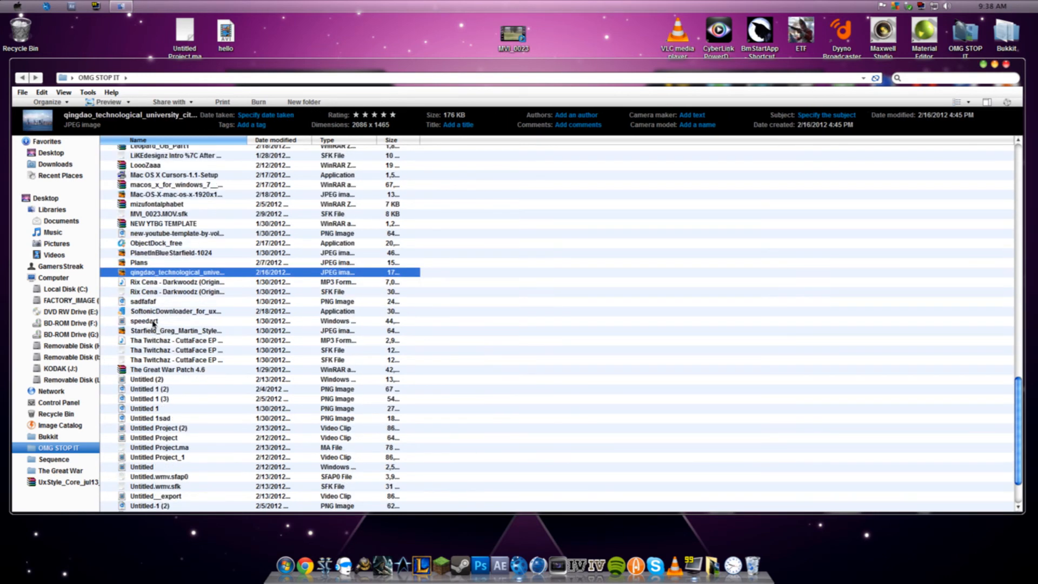
{"action": "left_click", "coordinate": [154, 305]}
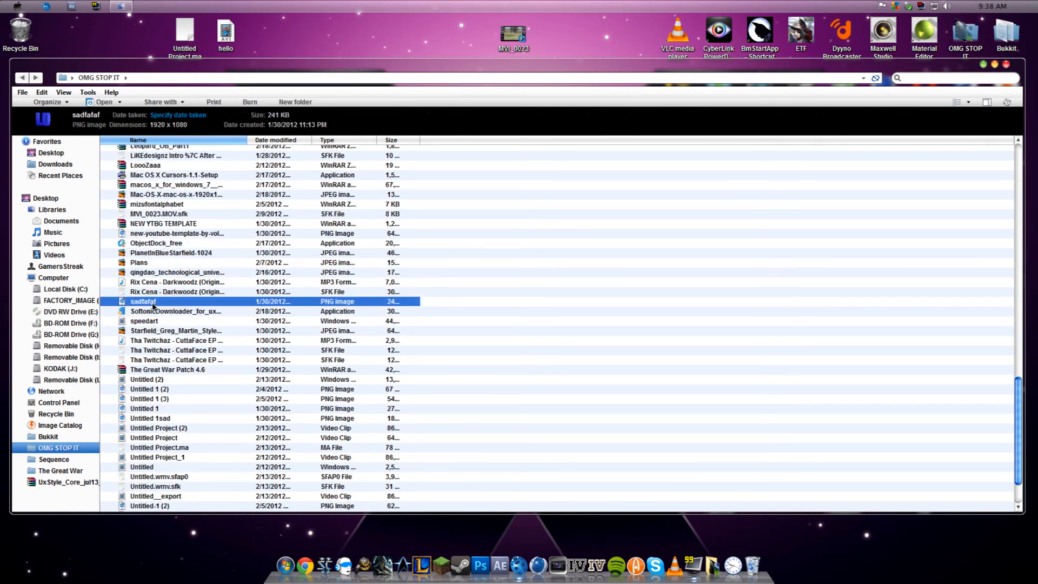
{"action": "left_click", "coordinate": [152, 340]}
{"action": "left_click", "coordinate": [146, 331]}
{"action": "scroll", "coordinate": [146, 332], "scroll_direction": "down", "scroll_amount": 2}
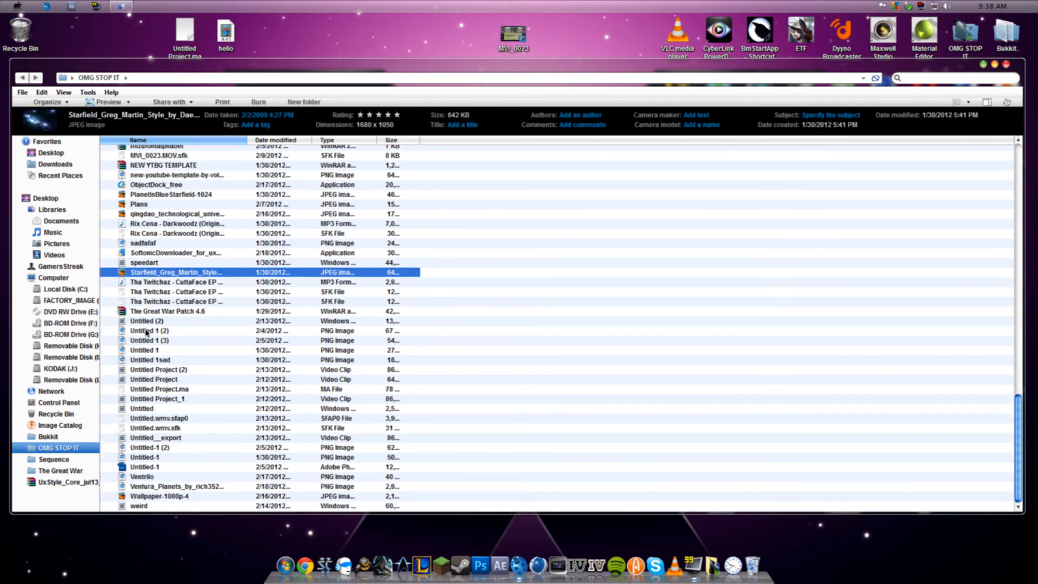
- Preview the remaining files at the end of the folder, from Untitled (2) to weird
{"action": "left_click", "coordinate": [148, 321]}
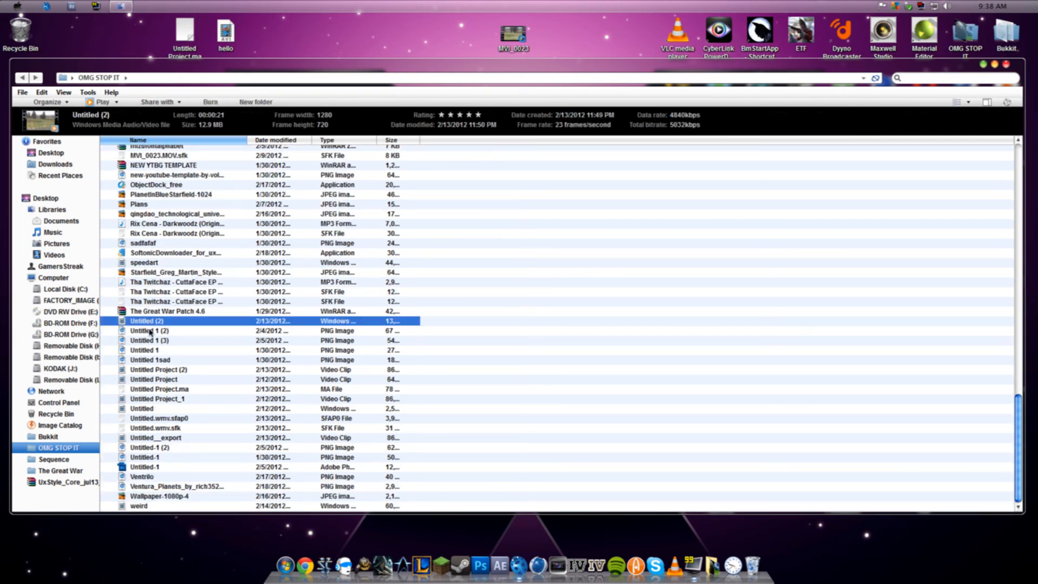
{"action": "left_click", "coordinate": [150, 331]}
{"action": "left_click", "coordinate": [151, 340]}
{"action": "left_click", "coordinate": [150, 351]}
{"action": "left_click", "coordinate": [146, 369]}
{"action": "left_click", "coordinate": [144, 379]}
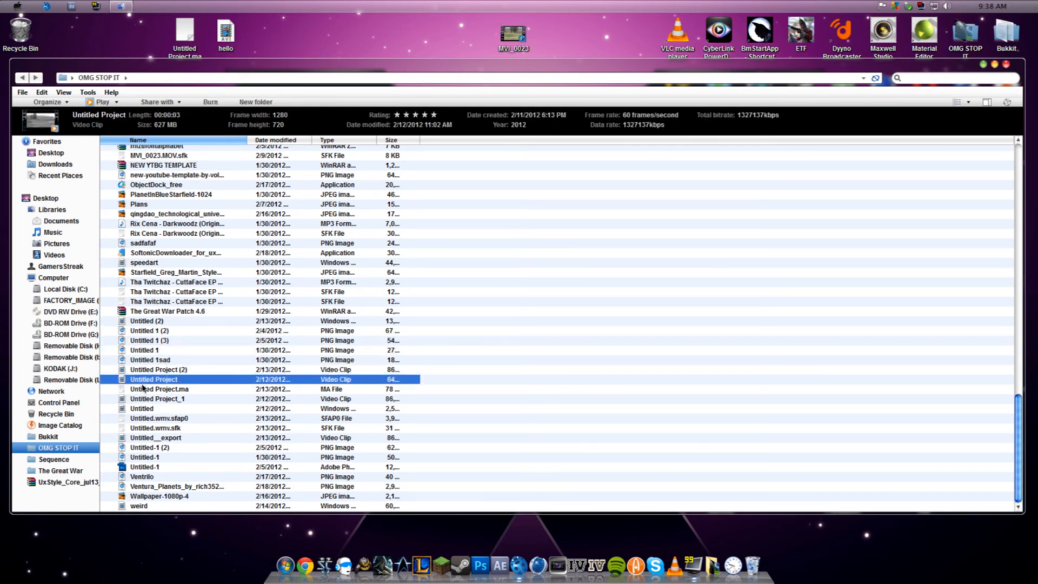
{"action": "left_click", "coordinate": [146, 419]}
{"action": "left_click", "coordinate": [146, 447]}
{"action": "left_click", "coordinate": [146, 457]}
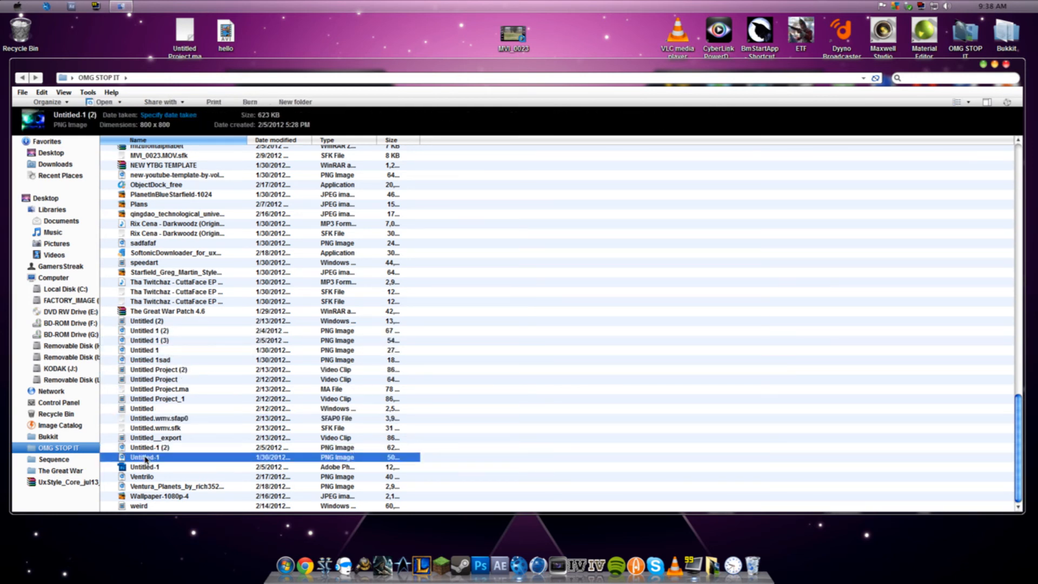
{"action": "left_click", "coordinate": [156, 477]}
{"action": "left_click", "coordinate": [157, 487]}
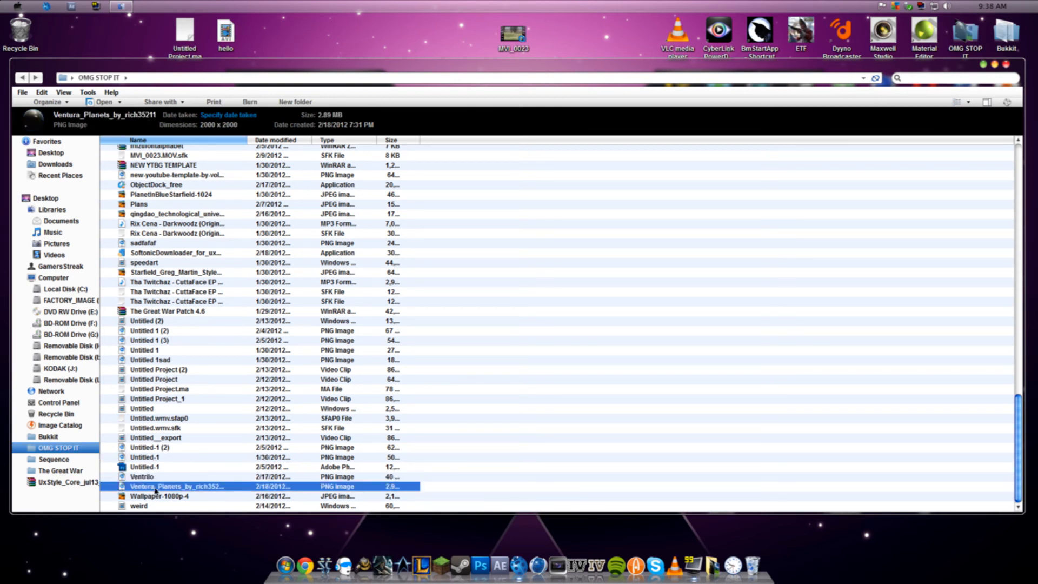
{"action": "left_click", "coordinate": [155, 506]}
- Move the Ventura_Planets PNG image out of the folder onto the desktop and close the folder
{"action": "left_click", "coordinate": [157, 487]}
{"action": "left_click_drag", "start_coordinate": [156, 485], "coordinate": [289, 50]}
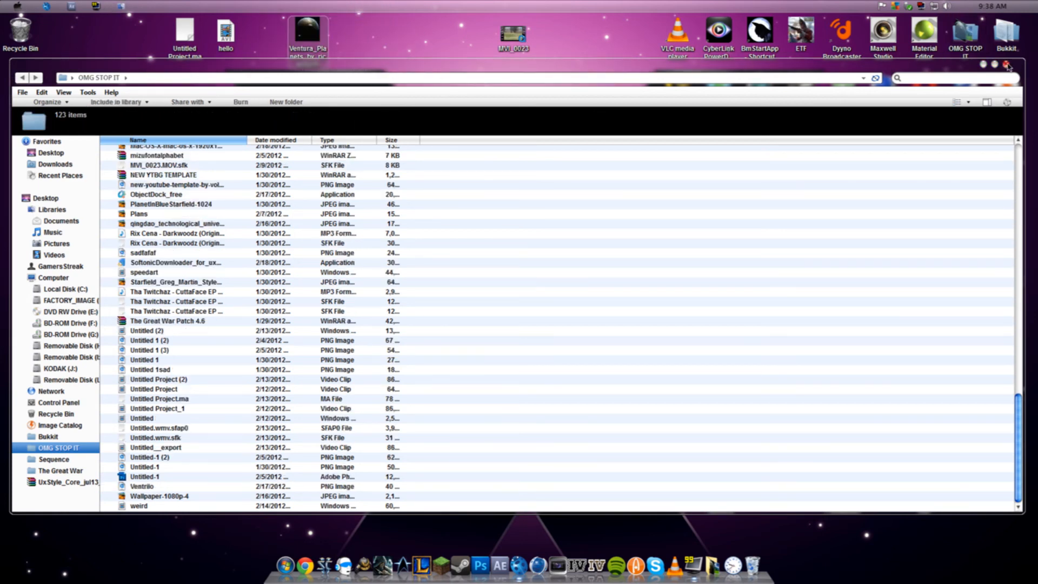
{"action": "left_click", "coordinate": [1006, 64]}
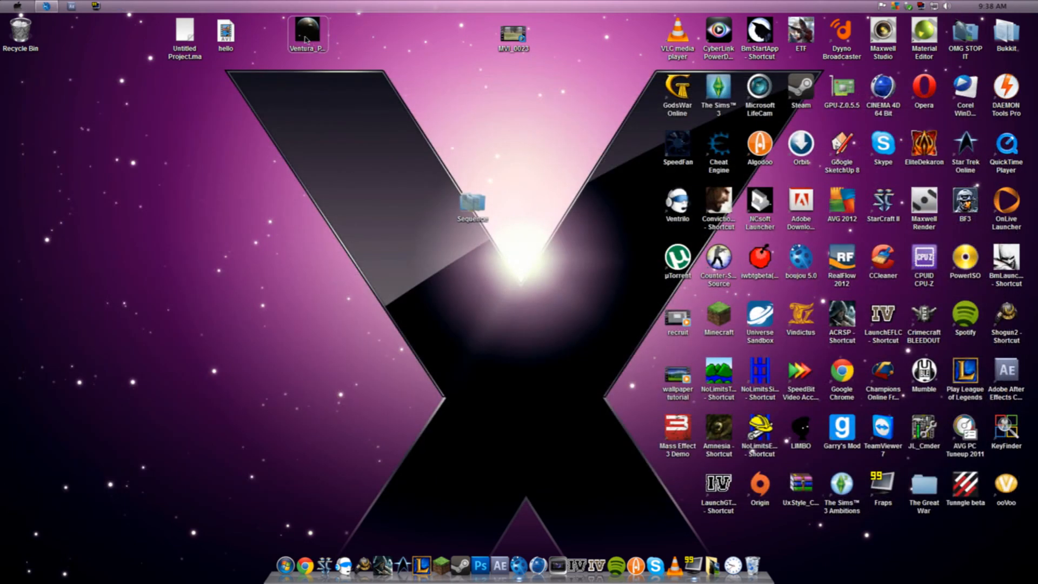
- Switch to After Effects and import the Ventura_Planets PNG from the desktop as footage
{"action": "left_click", "coordinate": [71, 6]}
{"action": "right_click", "coordinate": [78, 220]}
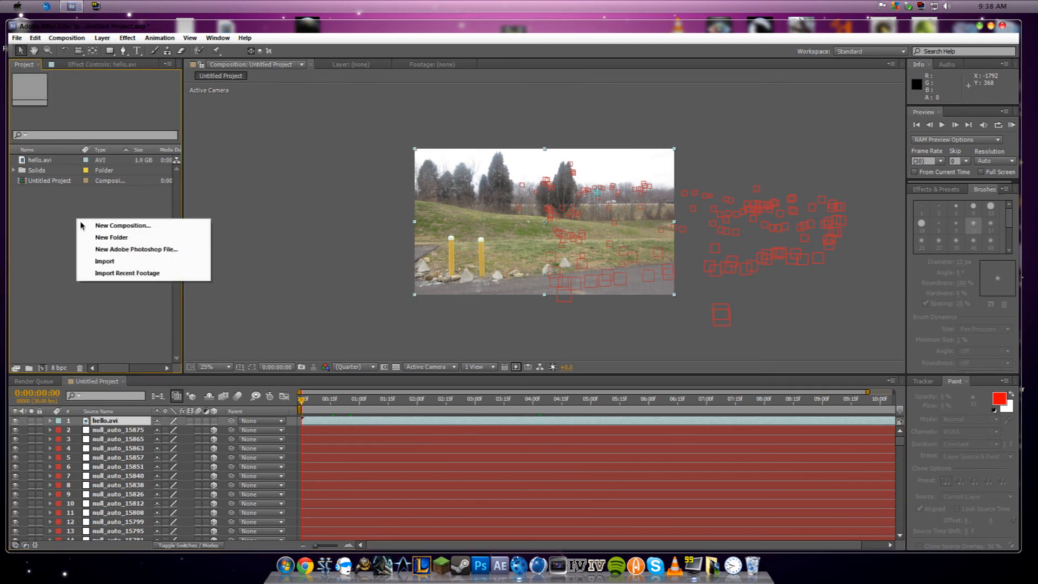
{"action": "mouse_move", "coordinate": [116, 262]}
{"action": "left_click", "coordinate": [242, 261]}
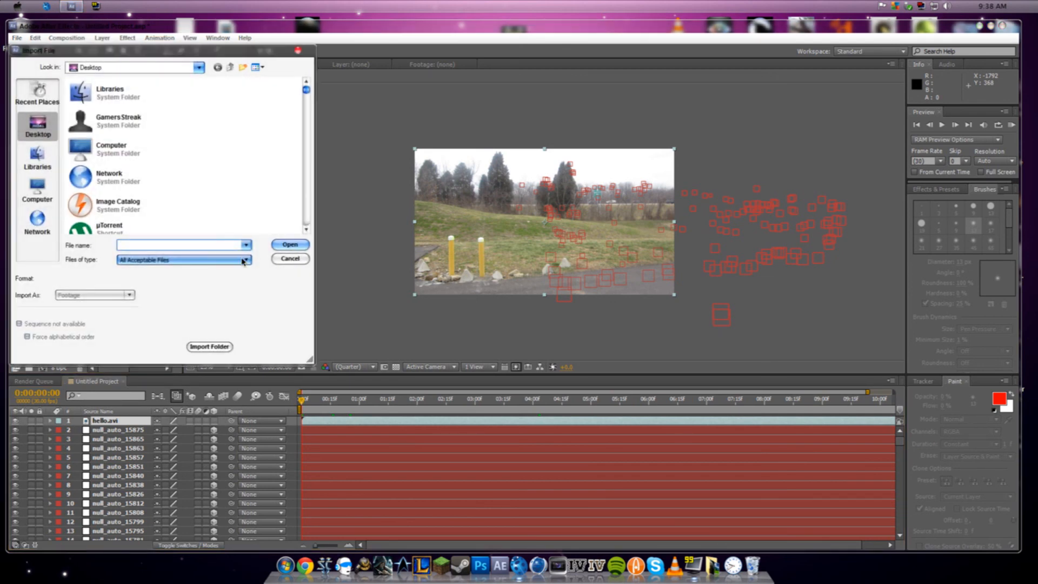
{"action": "left_click_drag", "start_coordinate": [308, 92], "coordinate": [310, 225]}
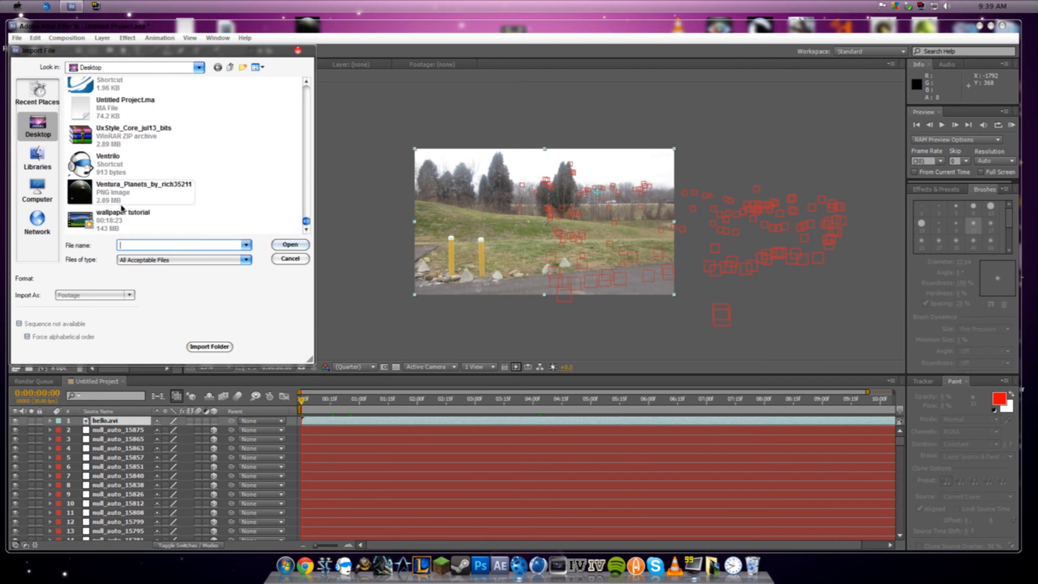
{"action": "left_click", "coordinate": [144, 186]}
{"action": "left_click", "coordinate": [288, 246]}
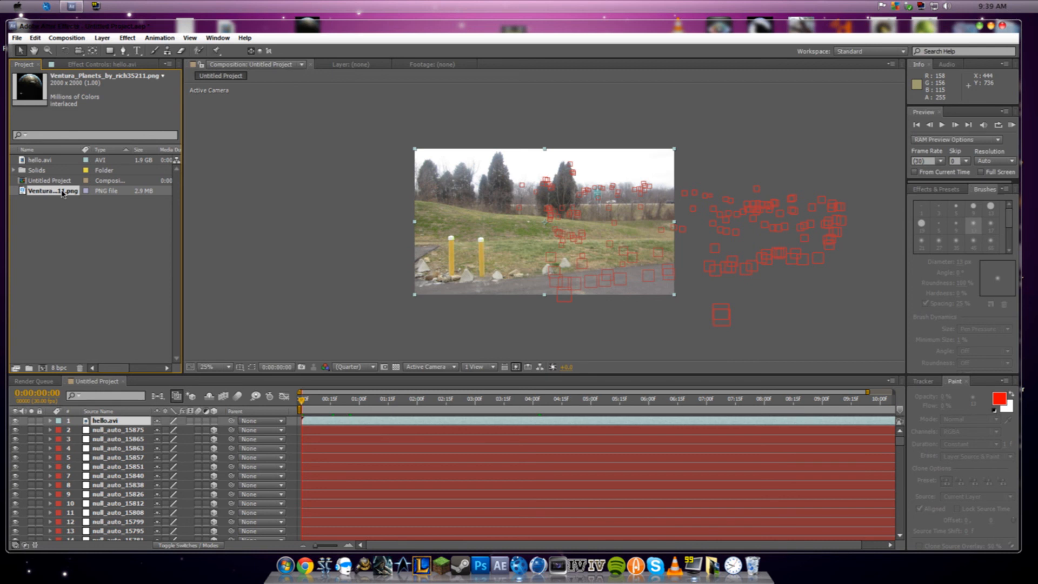
- Add the Ventura_Planets image as the top layer above hello.avi and make it a 3D layer
{"action": "left_click_drag", "start_coordinate": [63, 194], "coordinate": [127, 421]}
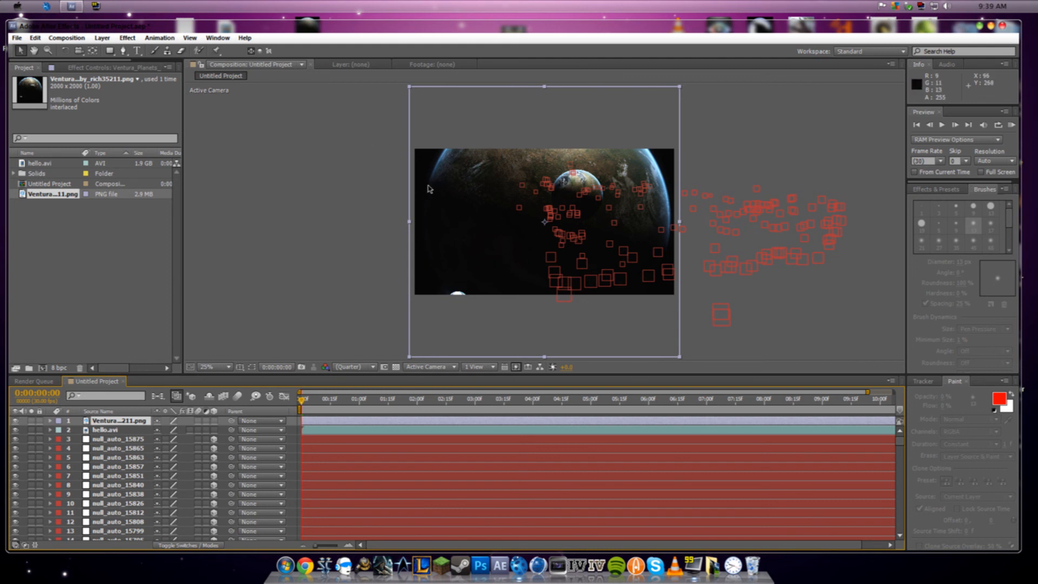
{"action": "left_click", "coordinate": [214, 421]}
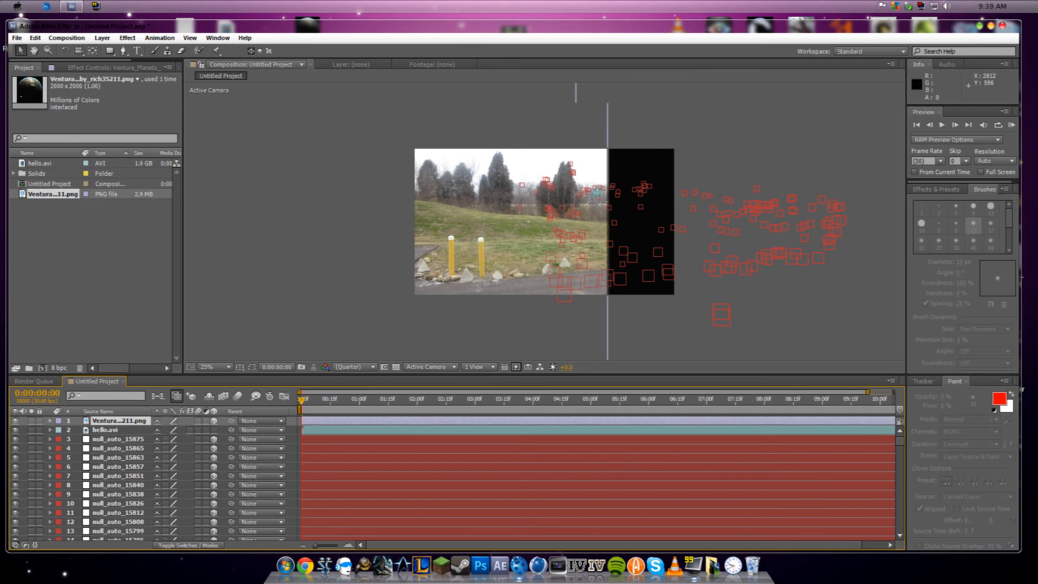
{"action": "scroll", "coordinate": [546, 265], "scroll_direction": "down", "scroll_amount": 2}
{"action": "scroll", "coordinate": [546, 265], "scroll_direction": "down", "scroll_amount": 2}
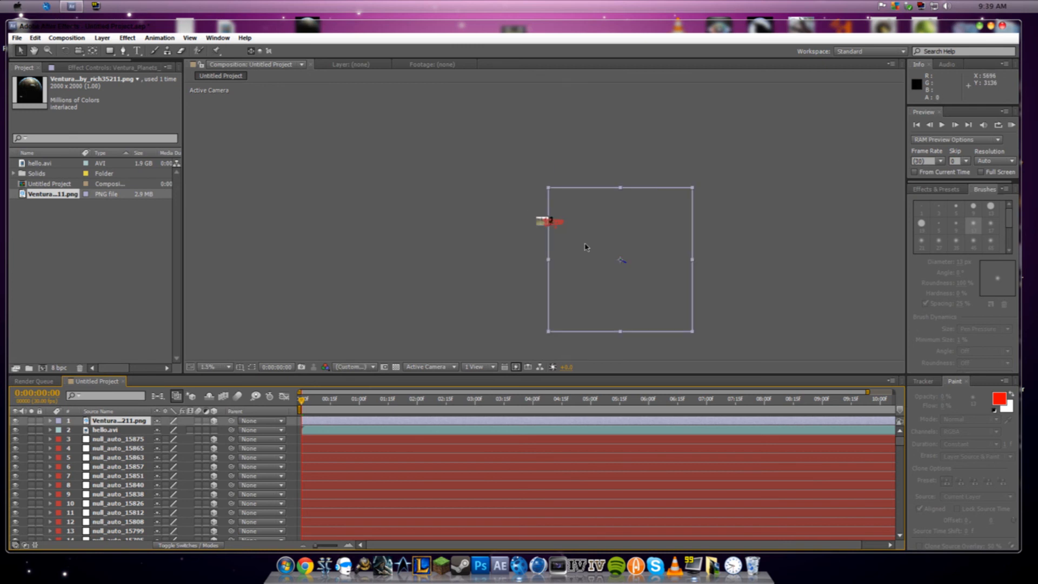
- Move the planet layer onto the footage, scale it down to just under half the frame width, and center it over the trees and sky
{"action": "left_click_drag", "start_coordinate": [548, 189], "coordinate": [543, 223]}
{"action": "scroll", "coordinate": [542, 224], "scroll_direction": "up", "scroll_amount": 1}
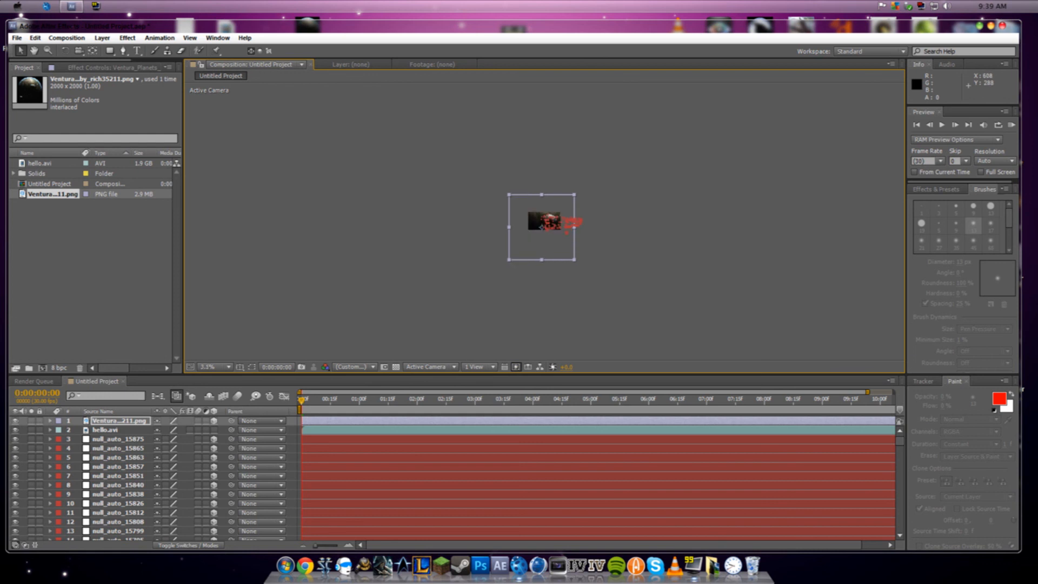
{"action": "scroll", "coordinate": [542, 225], "scroll_direction": "up", "scroll_amount": 2}
{"action": "scroll", "coordinate": [540, 220], "scroll_direction": "down", "scroll_amount": 1}
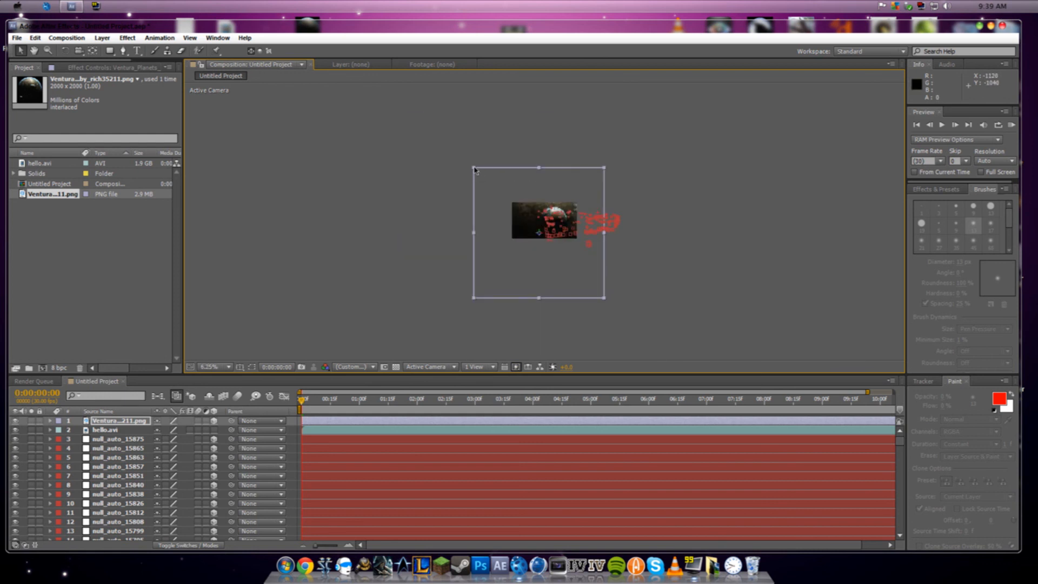
{"action": "left_click_drag", "start_coordinate": [473, 167], "coordinate": [533, 228]}
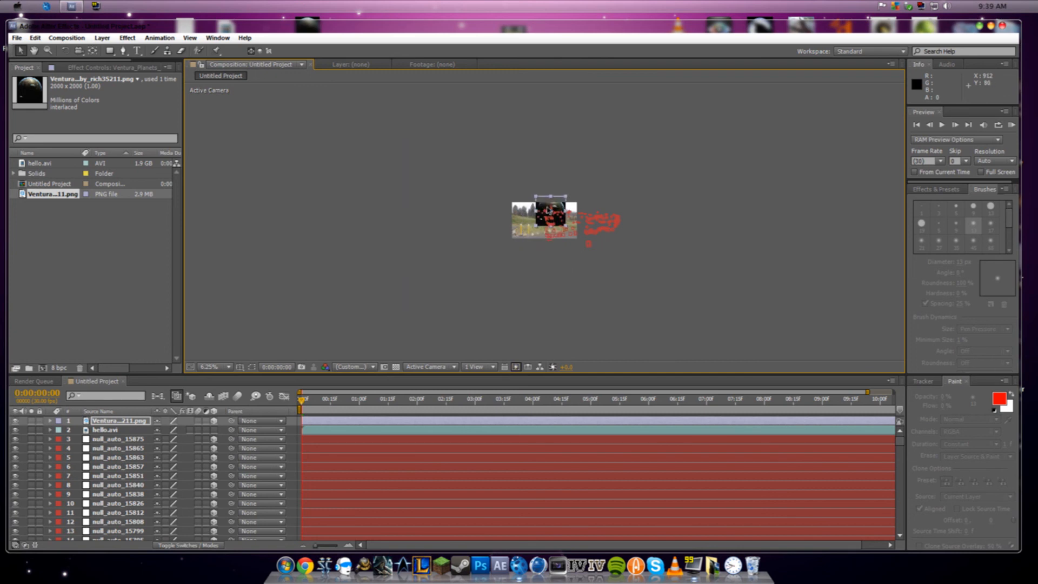
{"action": "scroll", "coordinate": [544, 221], "scroll_direction": "up", "scroll_amount": 4}
{"action": "scroll", "coordinate": [549, 214], "scroll_direction": "down", "scroll_amount": 2}
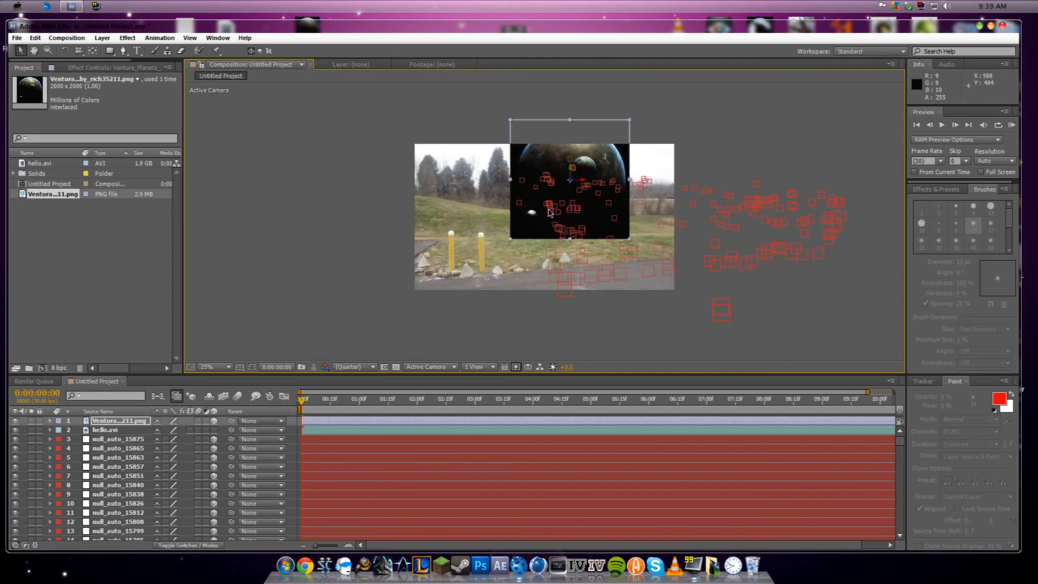
{"action": "left_click_drag", "start_coordinate": [542, 167], "coordinate": [537, 170]}
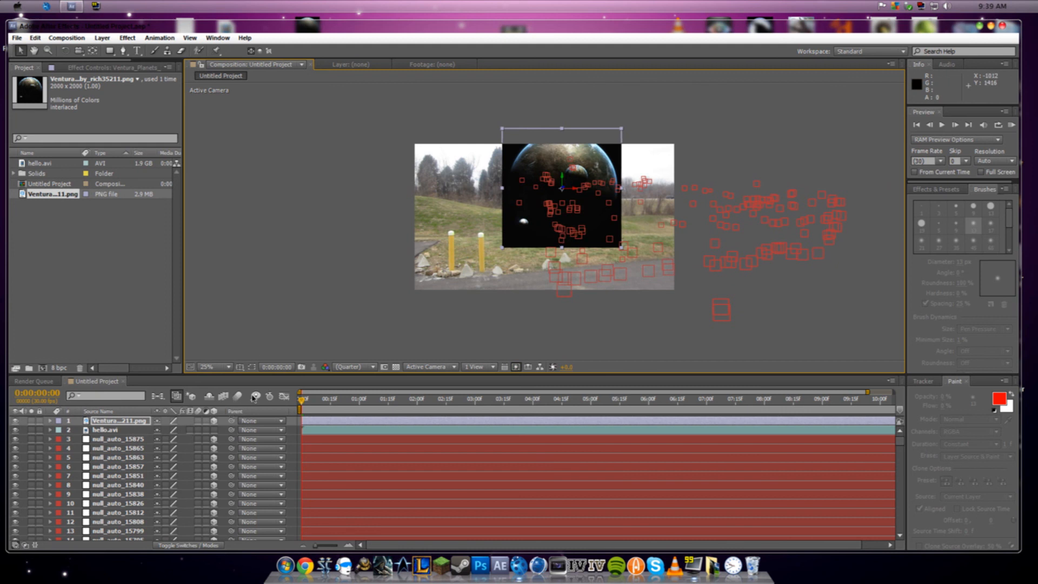
- Enable motion blur for the planet layer and the composition, then scrub the opening second and return to the first frame
{"action": "left_click", "coordinate": [198, 421]}
{"action": "left_click", "coordinate": [238, 396]}
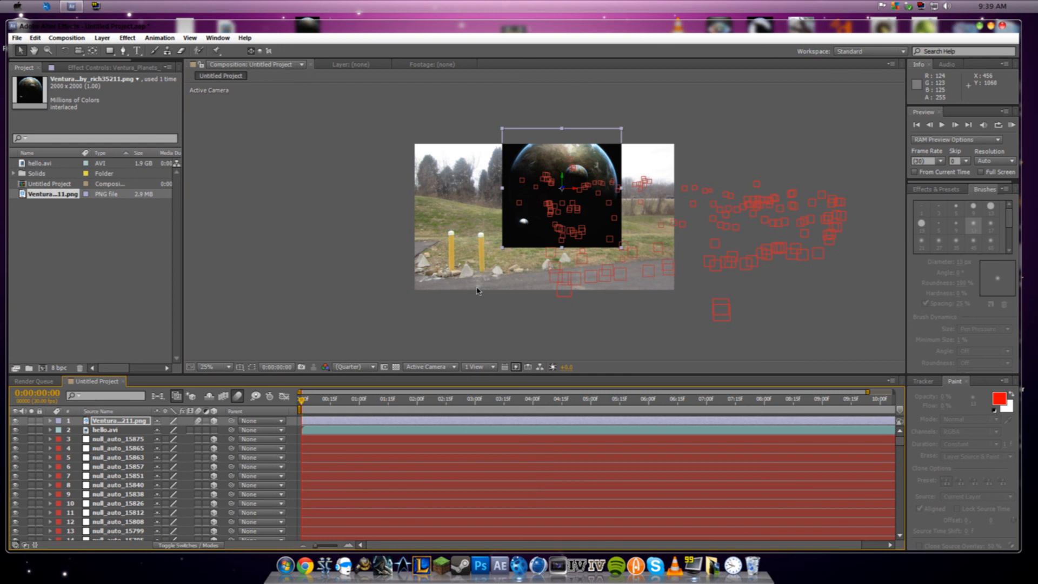
{"action": "left_click_drag", "start_coordinate": [303, 402], "coordinate": [339, 406]}
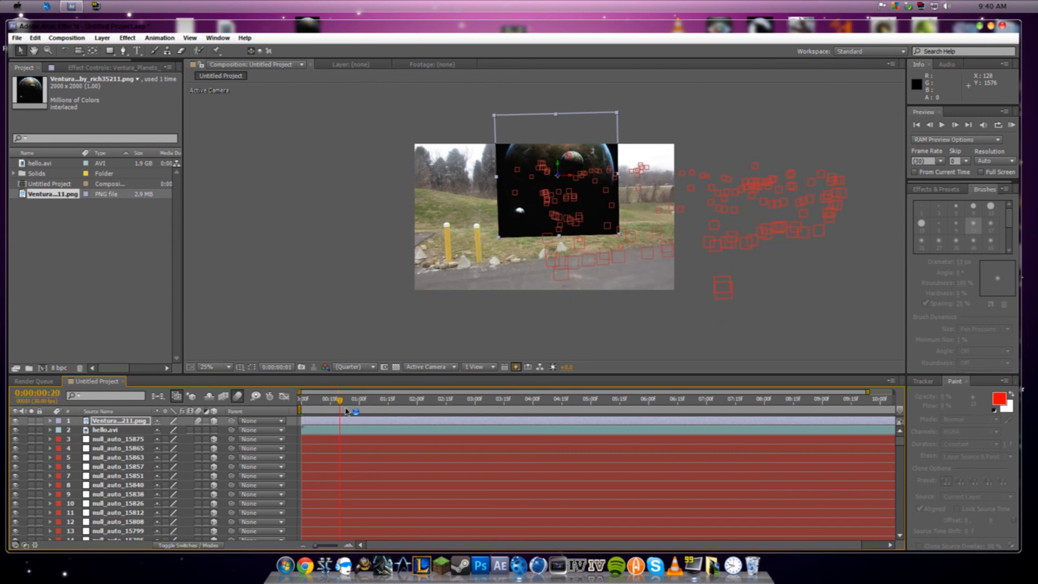
{"action": "left_click_drag", "start_coordinate": [349, 405], "coordinate": [300, 408]}
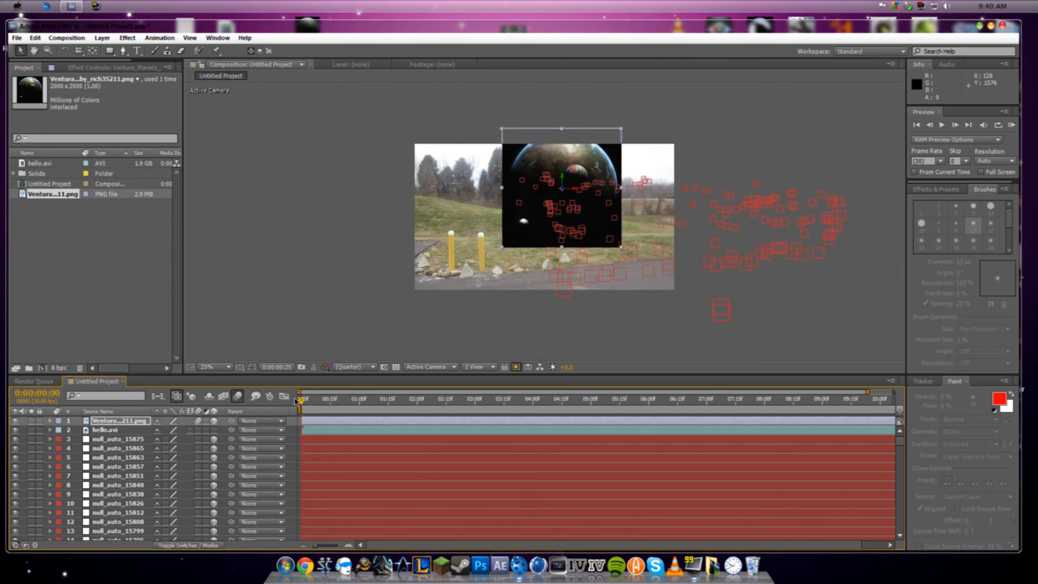
- Reposition the planet layer against the footage's right edge, slightly higher in the sky
{"action": "left_click", "coordinate": [48, 196]}
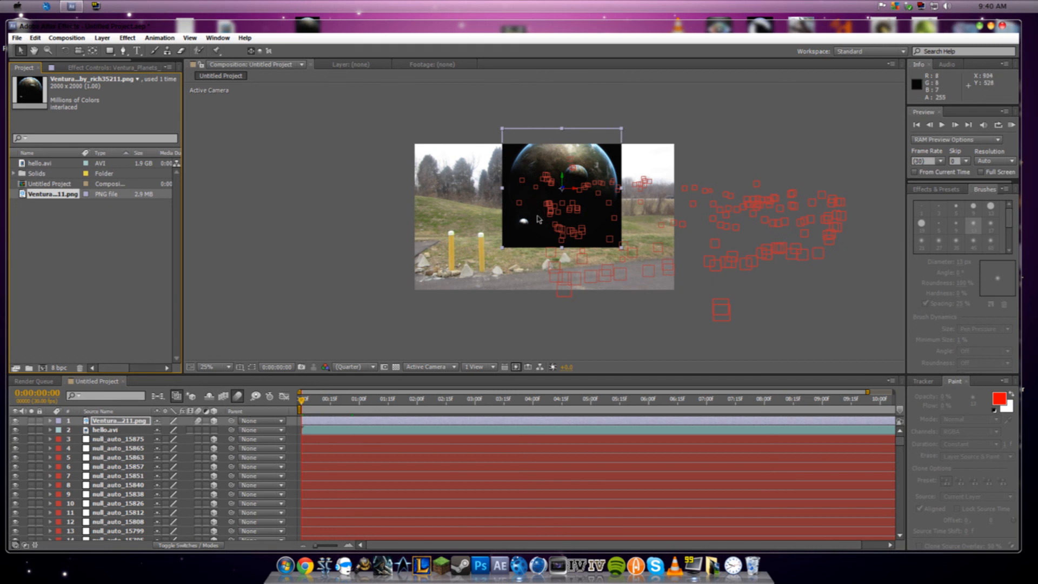
{"action": "left_click_drag", "start_coordinate": [563, 203], "coordinate": [621, 187]}
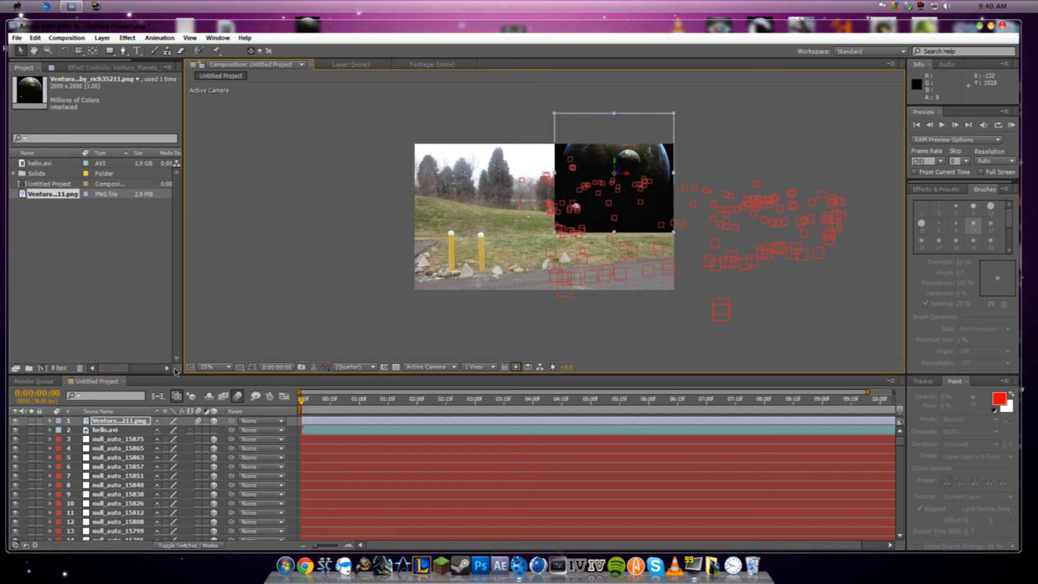
- Try a blending mode on the planet layer that drops out its black background
{"action": "right_click", "coordinate": [133, 425]}
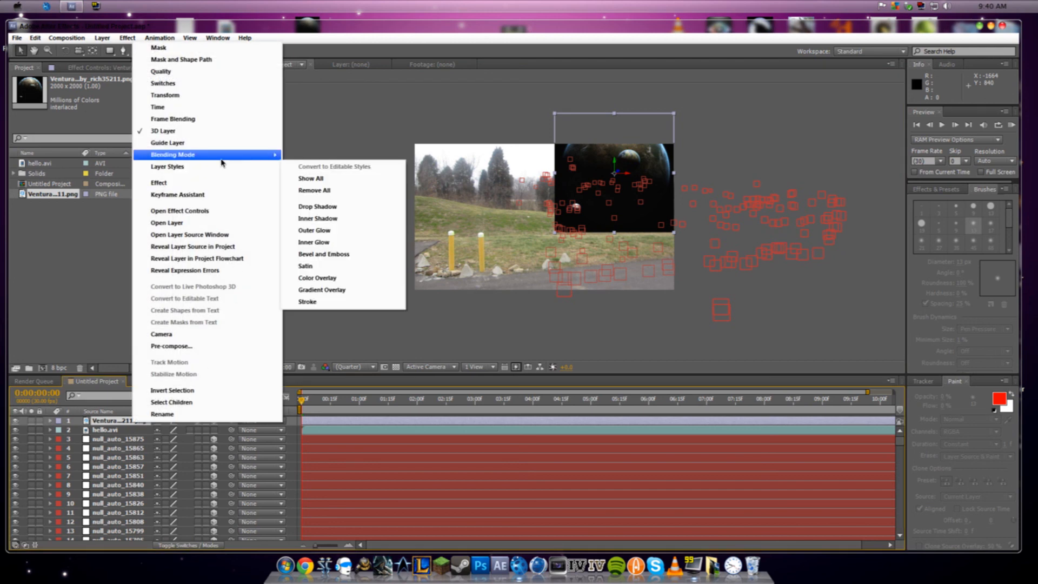
{"action": "mouse_move", "coordinate": [222, 161]}
{"action": "left_click", "coordinate": [348, 246]}
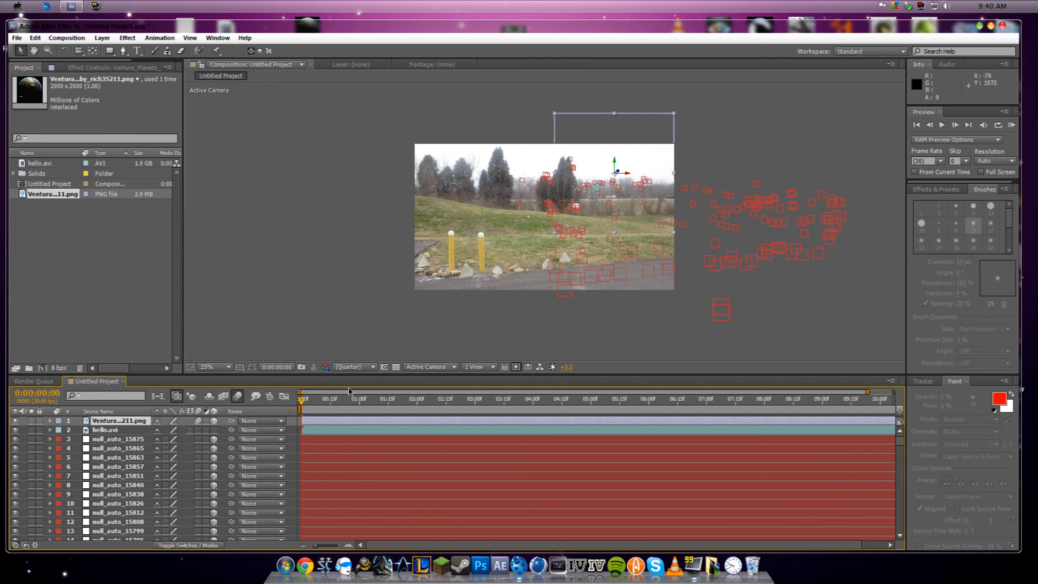
- Lower the planet layer slightly and nudge it past the footage's right edge, then check its tracking in the composition at 0:00:07:04
{"action": "left_click_drag", "start_coordinate": [608, 158], "coordinate": [616, 180]}
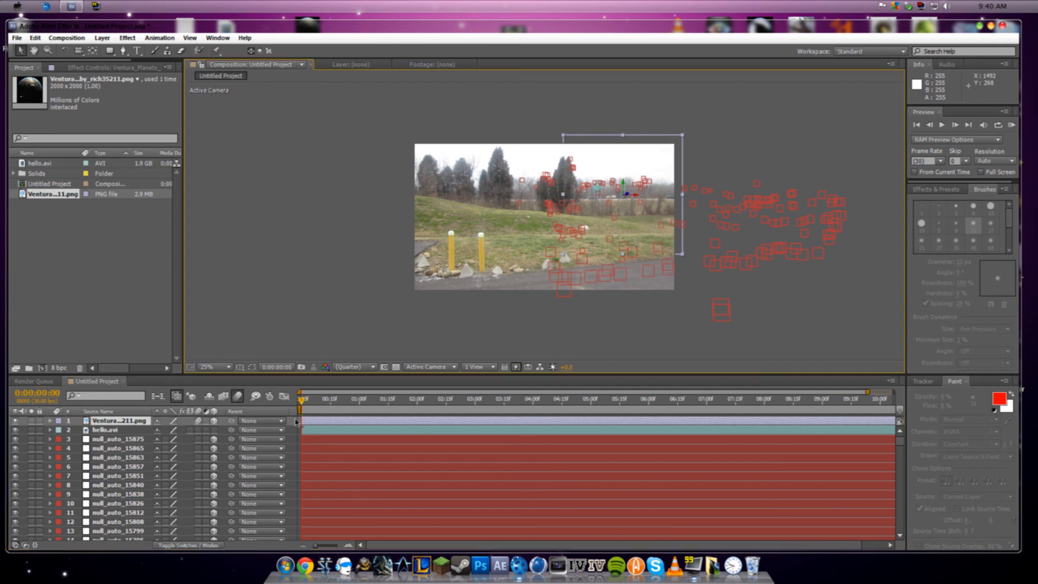
{"action": "left_click_drag", "start_coordinate": [302, 401], "coordinate": [448, 405]}
{"action": "left_click", "coordinate": [713, 418]}
{"action": "left_click_drag", "start_coordinate": [714, 418], "coordinate": [716, 419]}
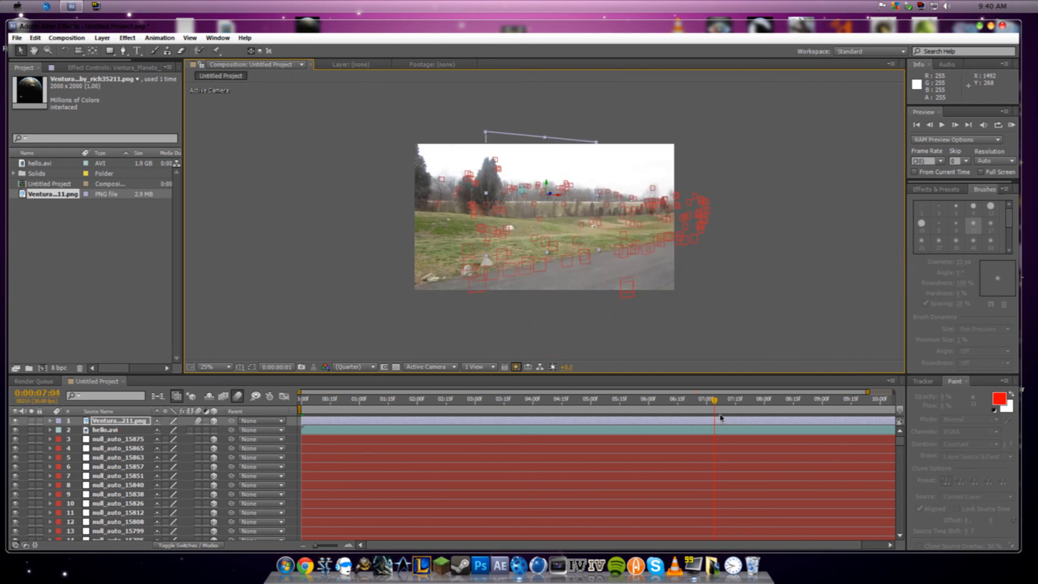
{"action": "double_click", "coordinate": [550, 173]}
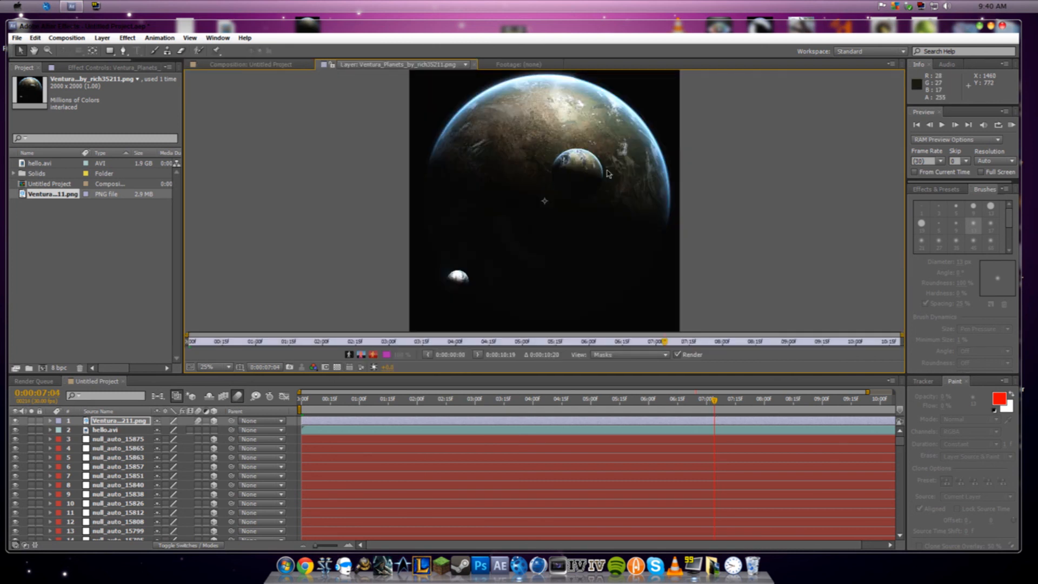
{"action": "left_click", "coordinate": [247, 64]}
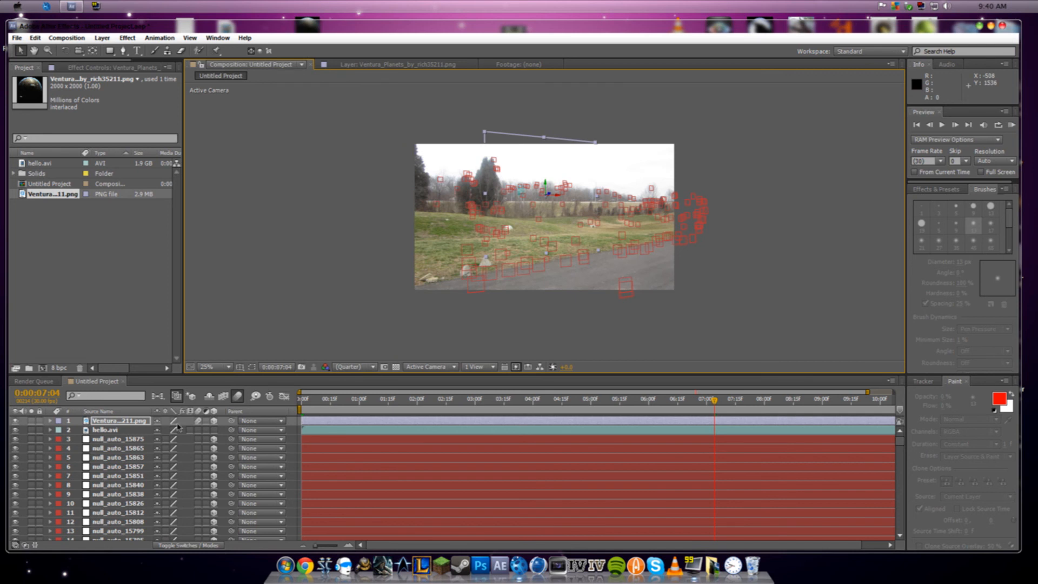
- Restore the planet layer's opaque blending mode and scrub forward to 0:00:08:10 to check how it tracks with the scene
{"action": "right_click", "coordinate": [131, 424]}
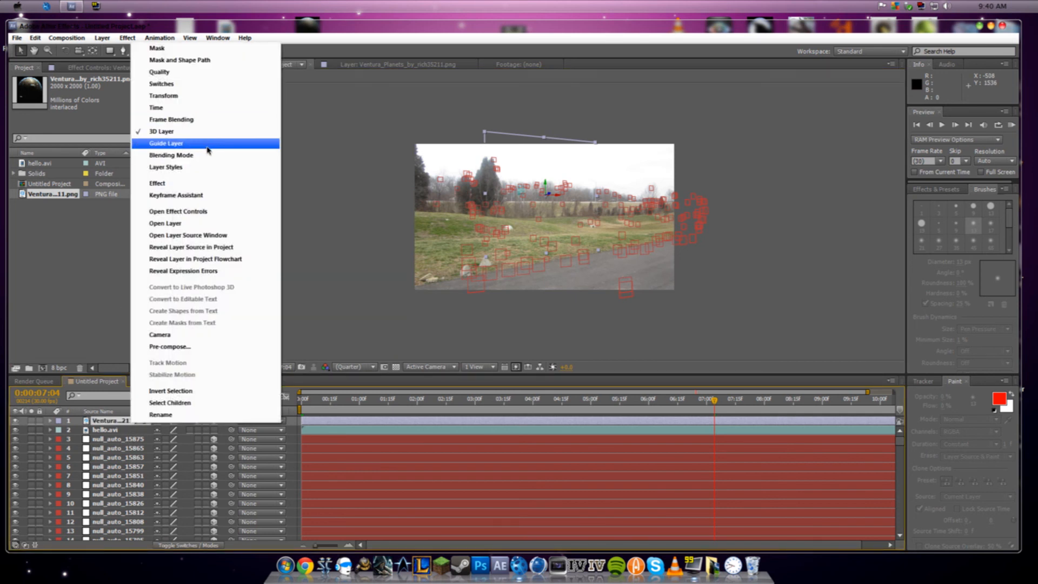
{"action": "mouse_move", "coordinate": [270, 156]}
{"action": "left_click", "coordinate": [335, 106]}
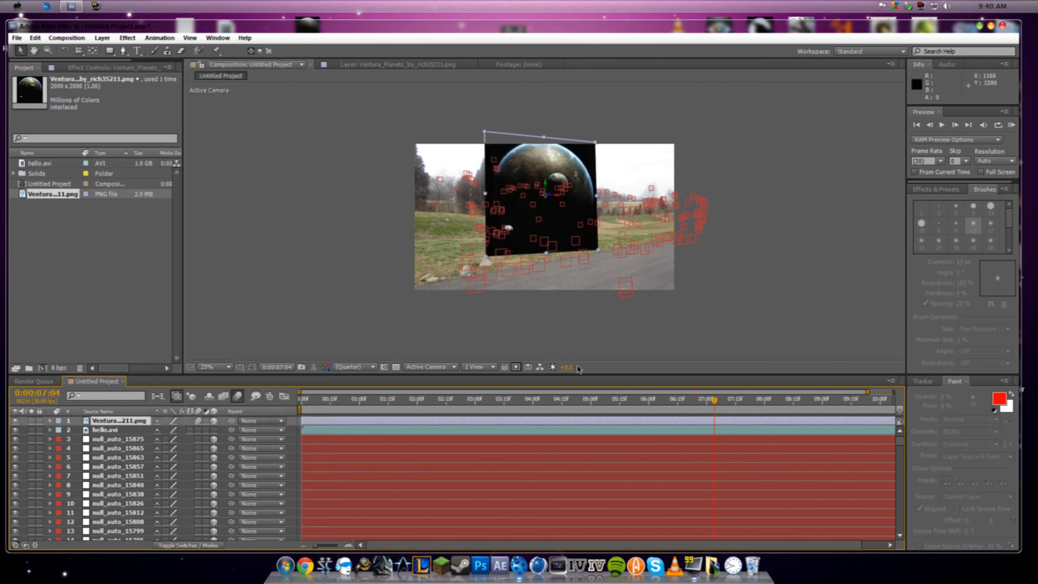
{"action": "left_click_drag", "start_coordinate": [713, 403], "coordinate": [748, 419]}
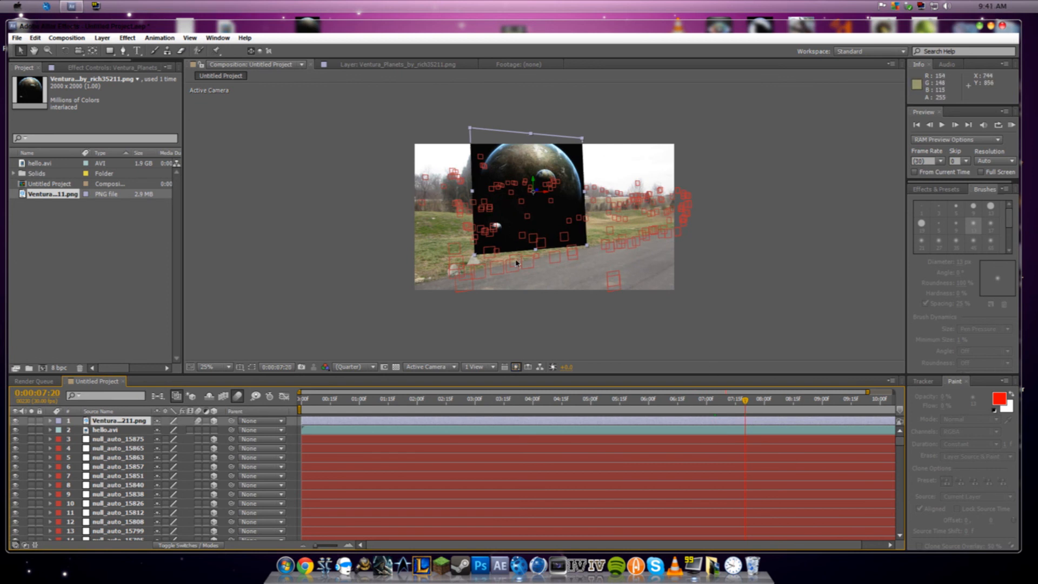
{"action": "left_click_drag", "start_coordinate": [746, 401], "coordinate": [783, 410]}
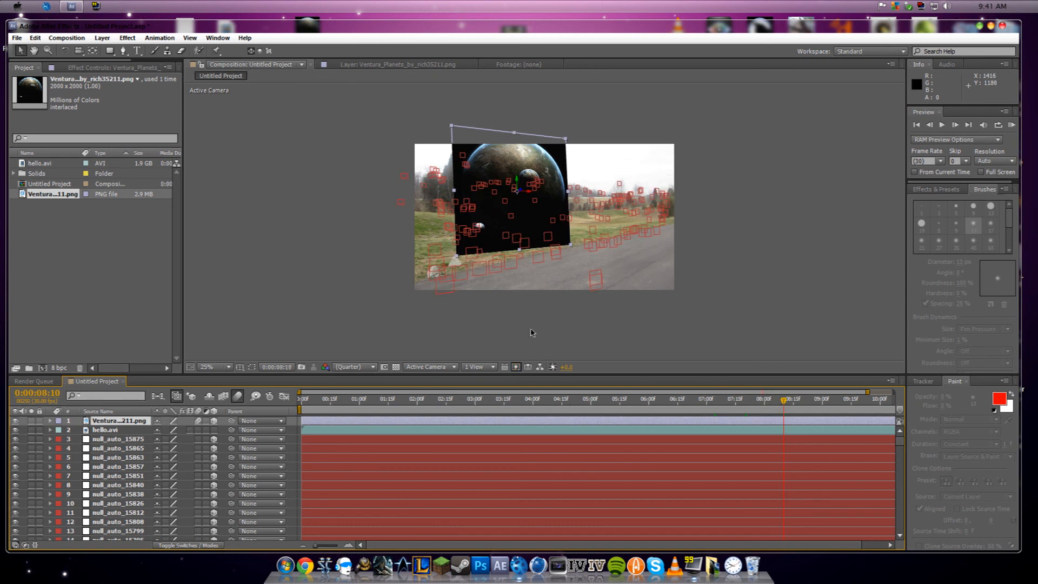